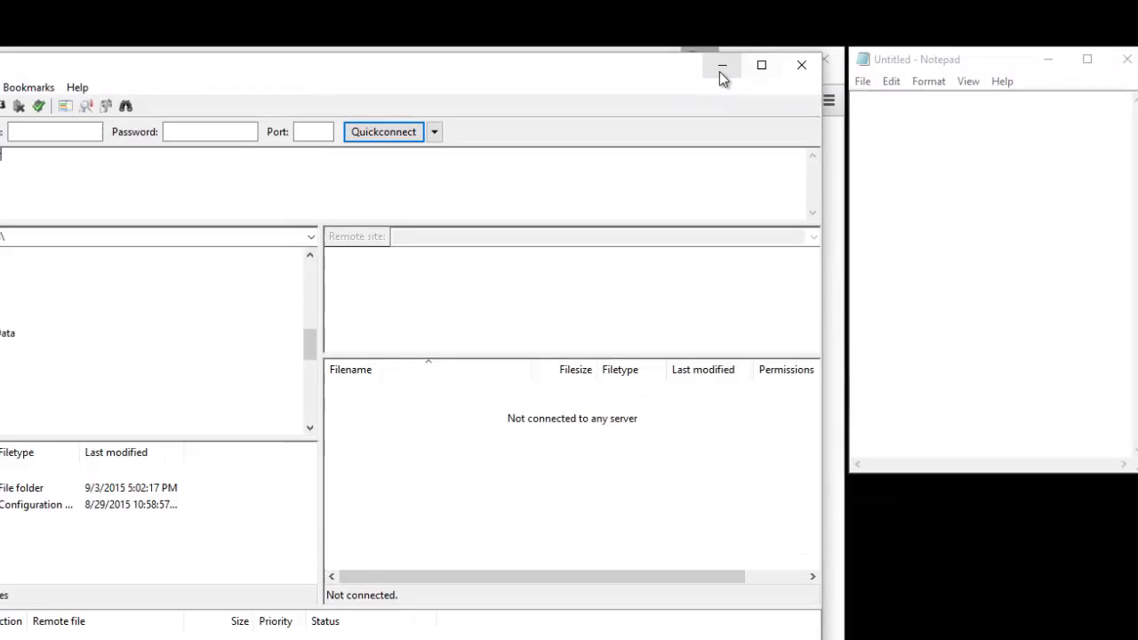
# - Minimize FileZilla, place Notepad beside Chrome, and switch to the cPanel Login tab
pyautogui.click(721, 69)
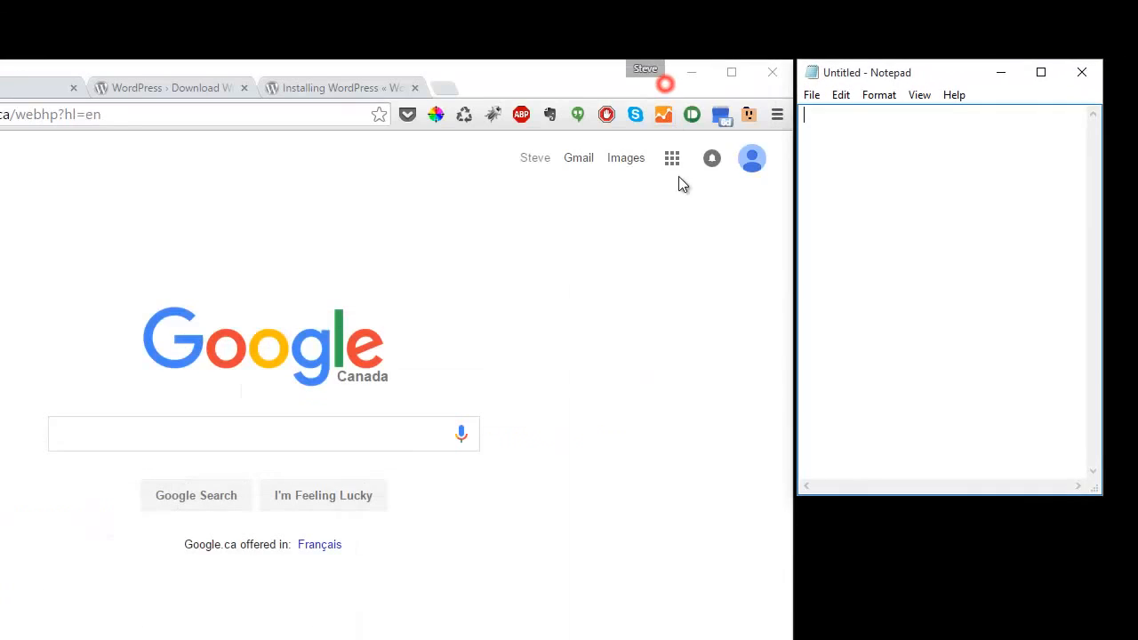
pyautogui.click(896, 73)
pyautogui.moveTo(896, 77)
pyautogui.mouseDown()
pyautogui.moveTo(879, 107)
pyautogui.moveTo(666, 112)
pyautogui.moveTo(663, 135)
pyautogui.moveTo(901, 77)
pyautogui.mouseUp()
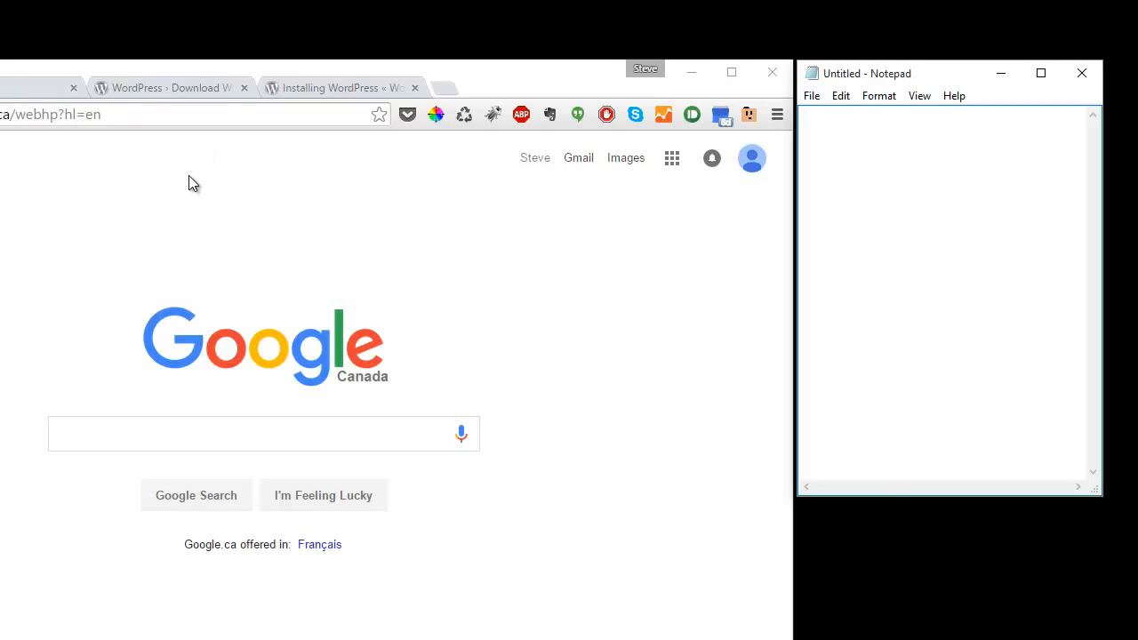
pyautogui.click(5, 89)
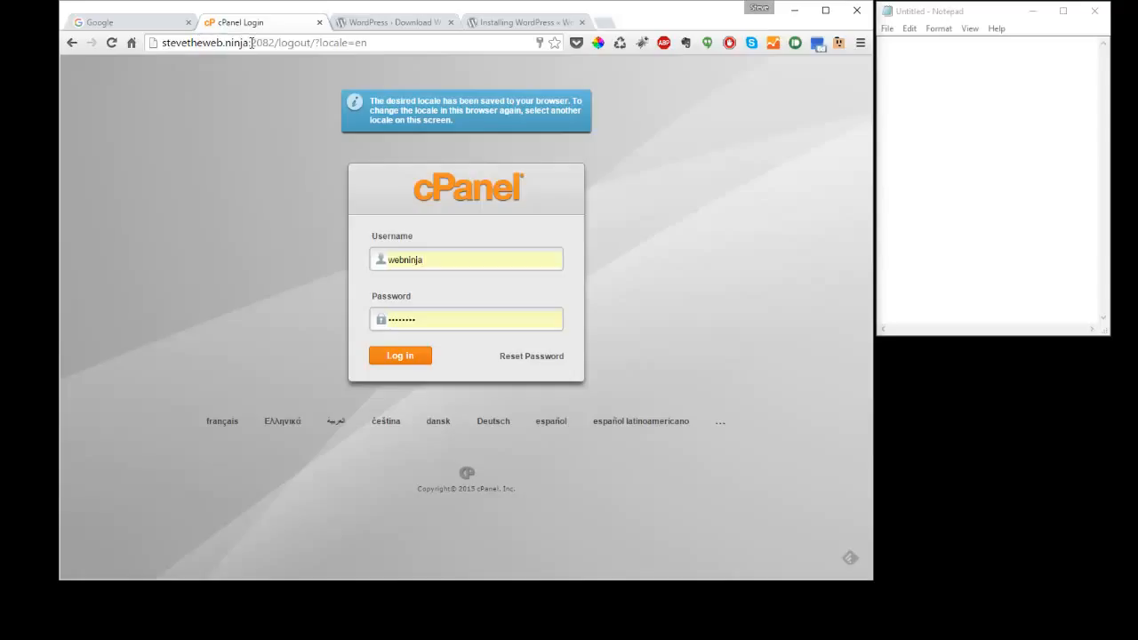
# - Replace the end of the site address with /cpanel and log in to cPanel
pyautogui.moveTo(249, 42); pyautogui.dragTo(505, 44)
pyautogui.press('BackSpace')
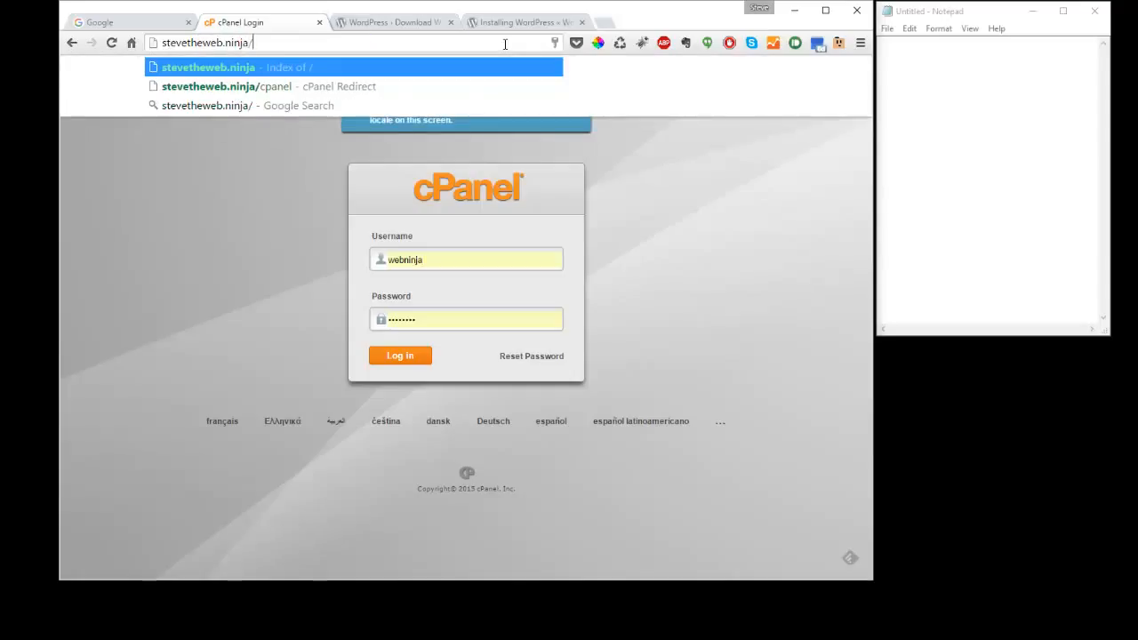
pyautogui.write('/cpanel')
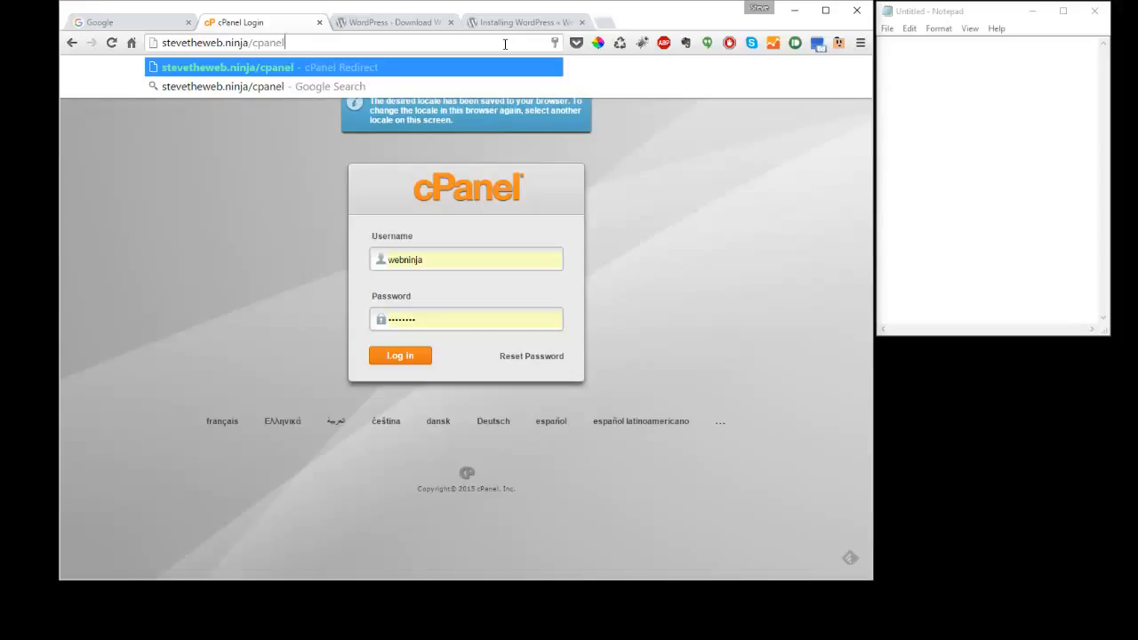
pyautogui.press('Return')
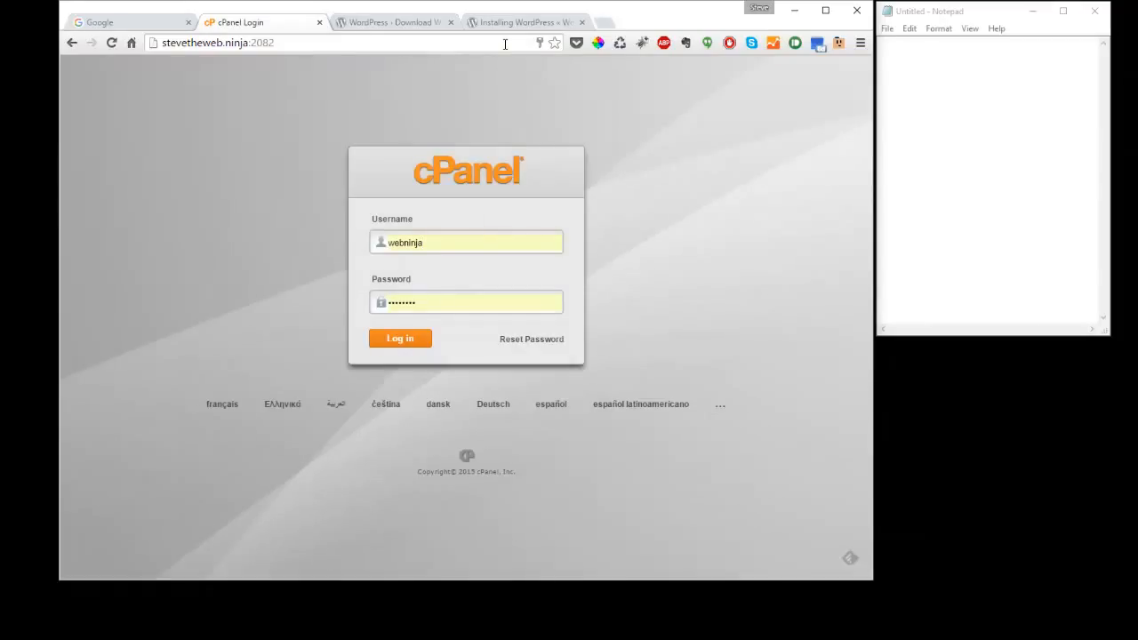
pyautogui.click(407, 343)
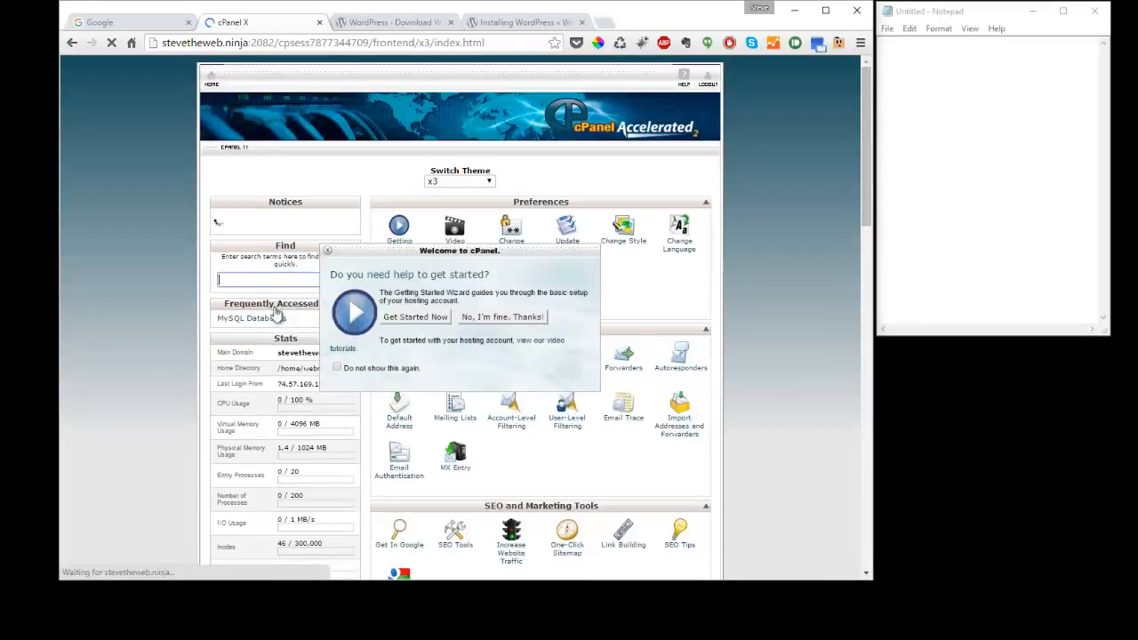
# - Close the Welcome to cPanel popup and go to MySQL Databases under Databases
pyautogui.click(327, 249)
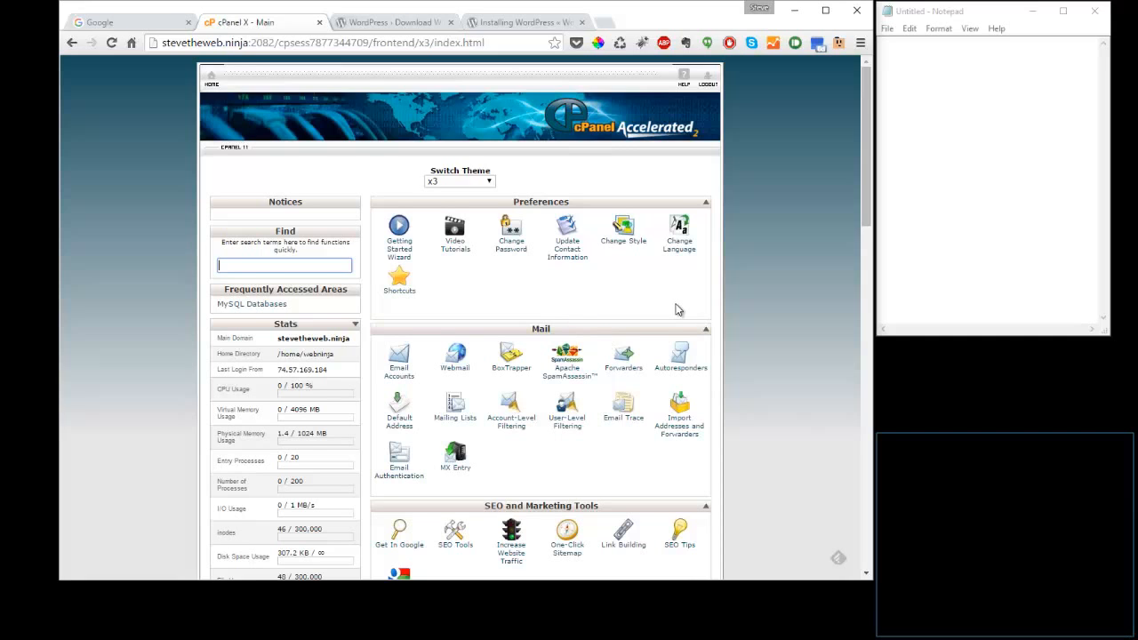
pyautogui.scroll(-5, 676, 309)
pyautogui.scroll(-4, 675, 309)
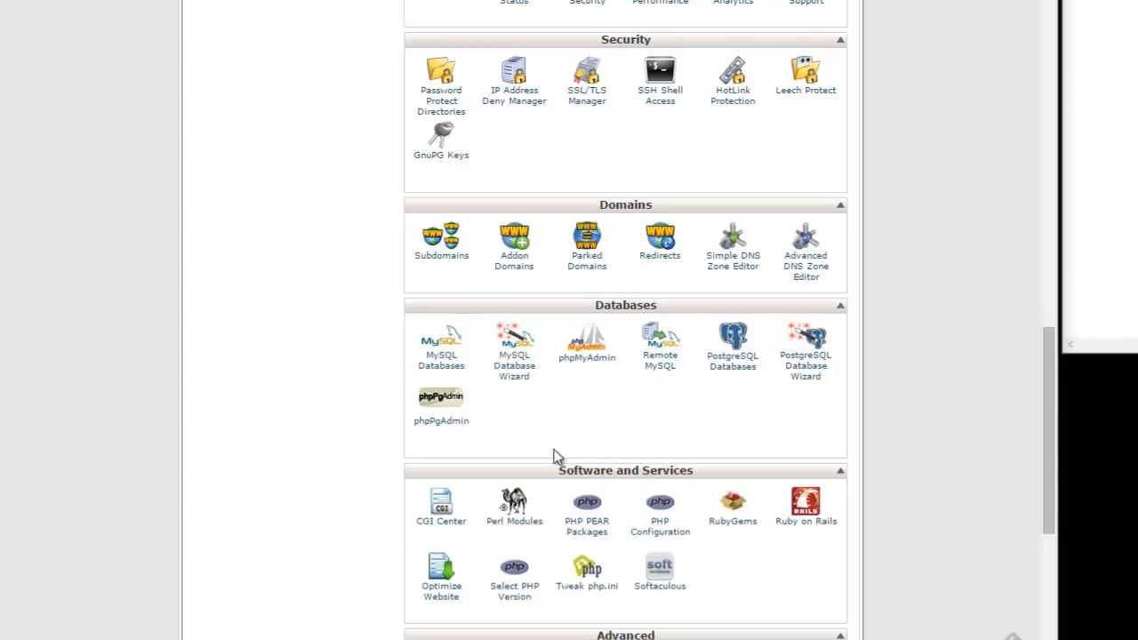
pyautogui.click(456, 377)
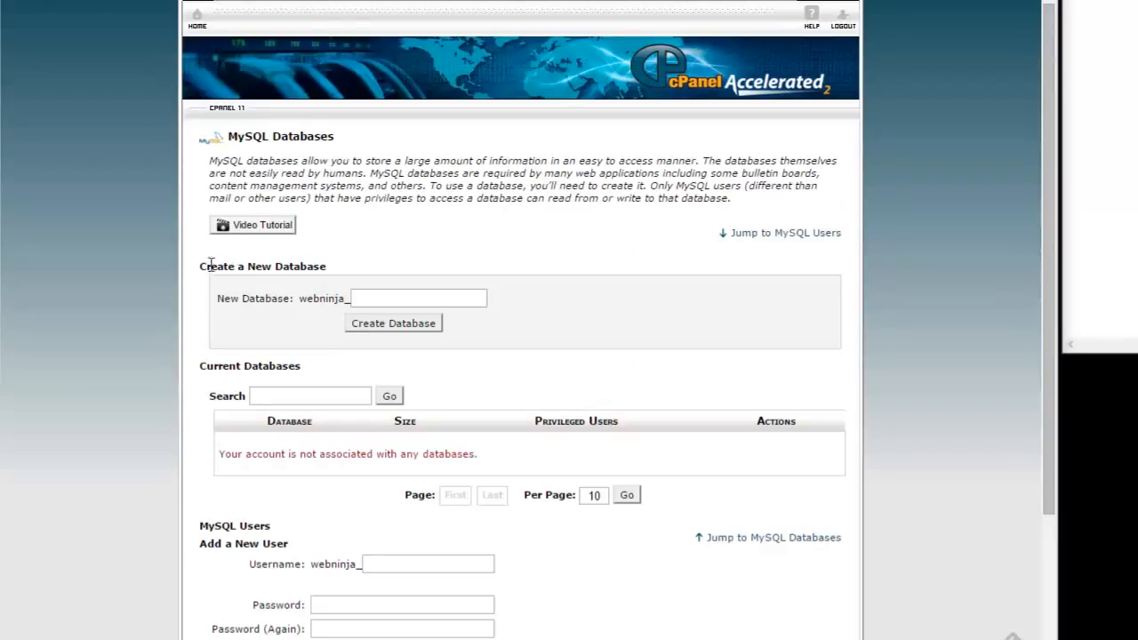
# - Create a new MySQL database named wpdemo
pyautogui.moveTo(203, 265); pyautogui.dragTo(328, 267)
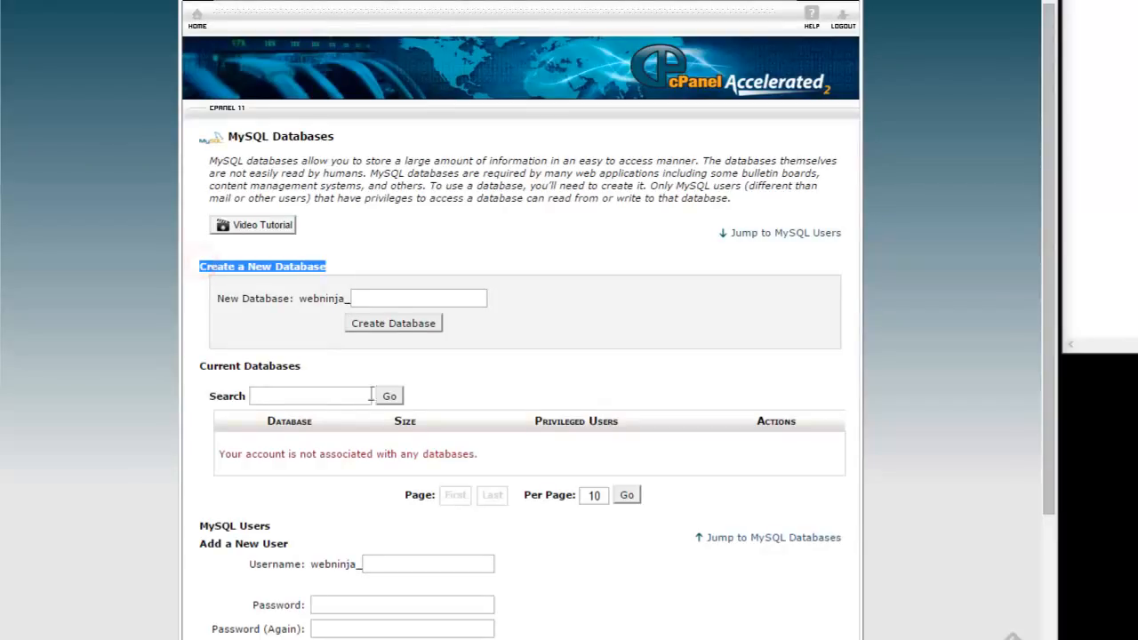
pyautogui.click(394, 298)
pyautogui.write('wpdemo')
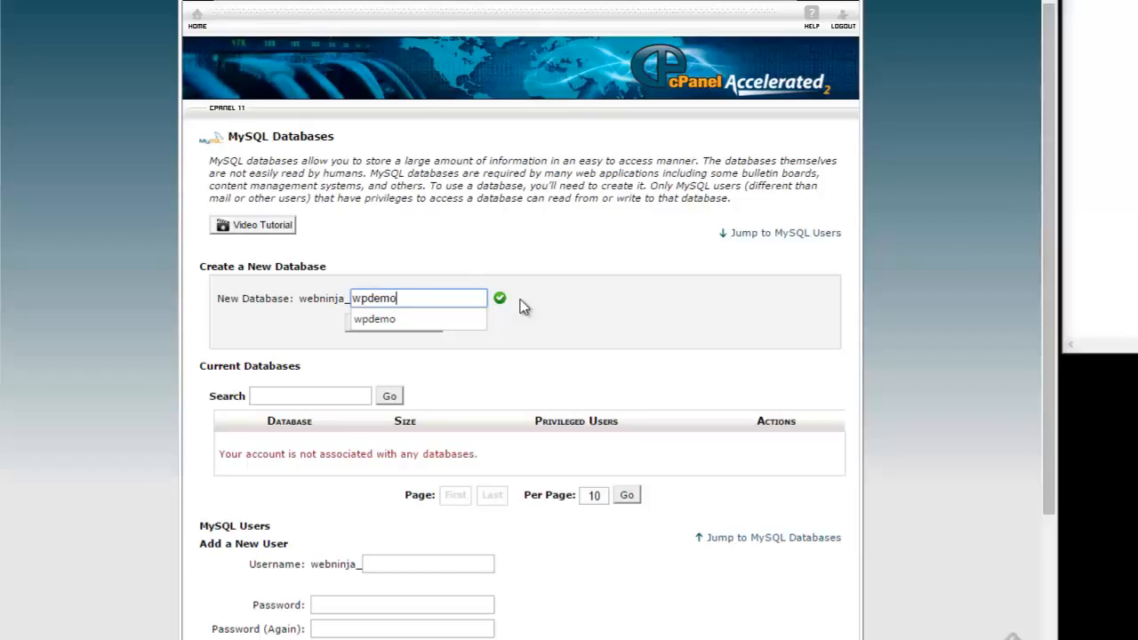
pyautogui.click(521, 256)
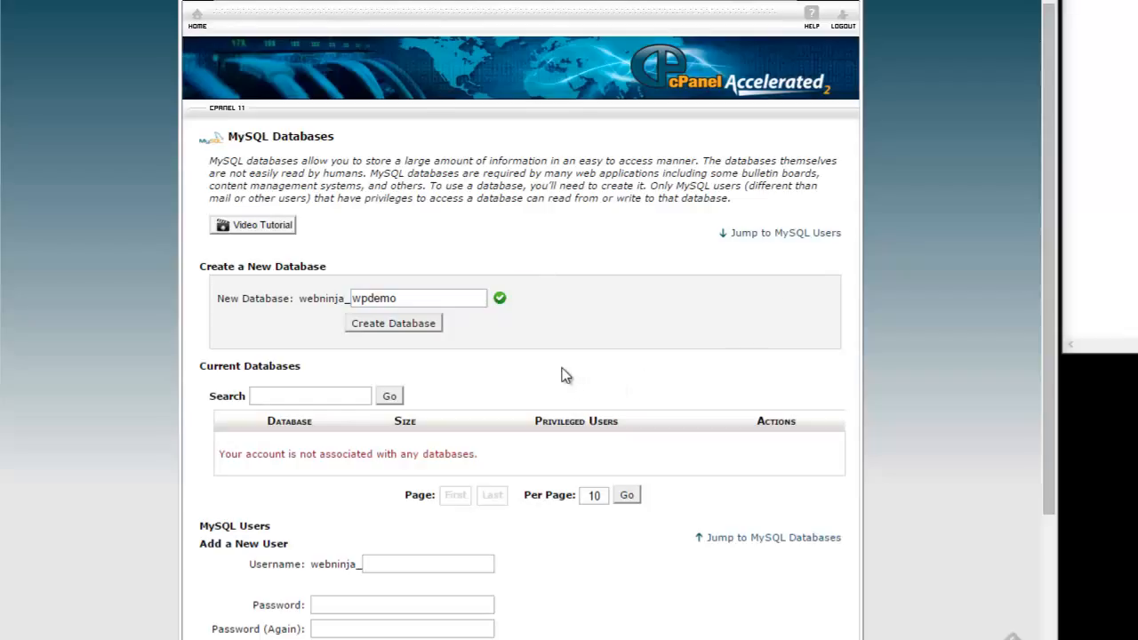
pyautogui.moveTo(409, 298); pyautogui.dragTo(330, 299)
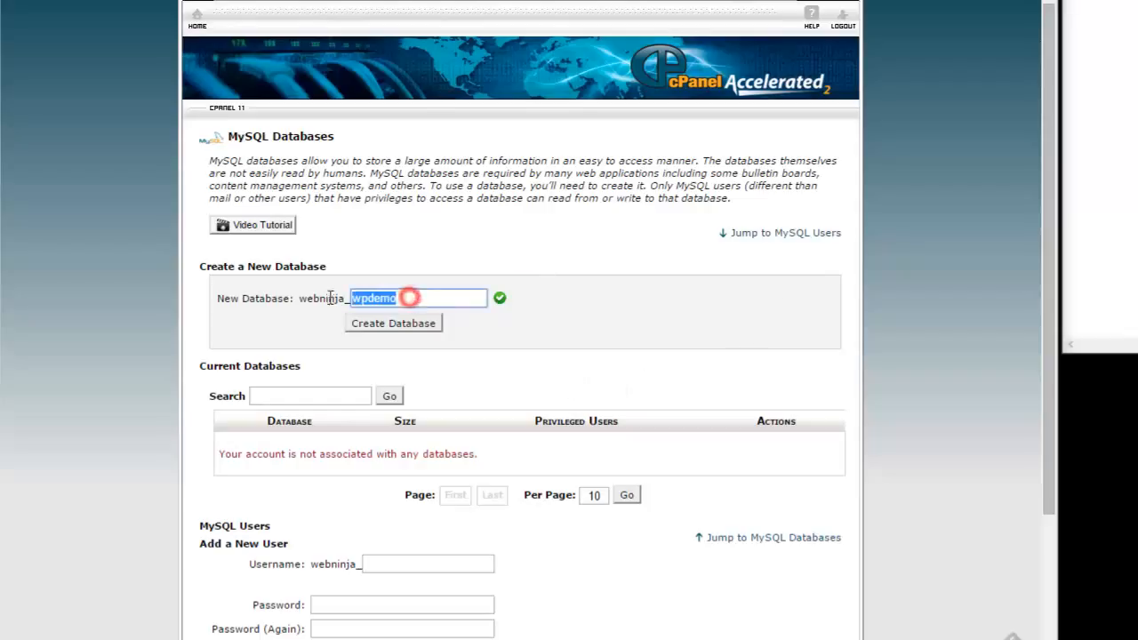
pyautogui.click(385, 327)
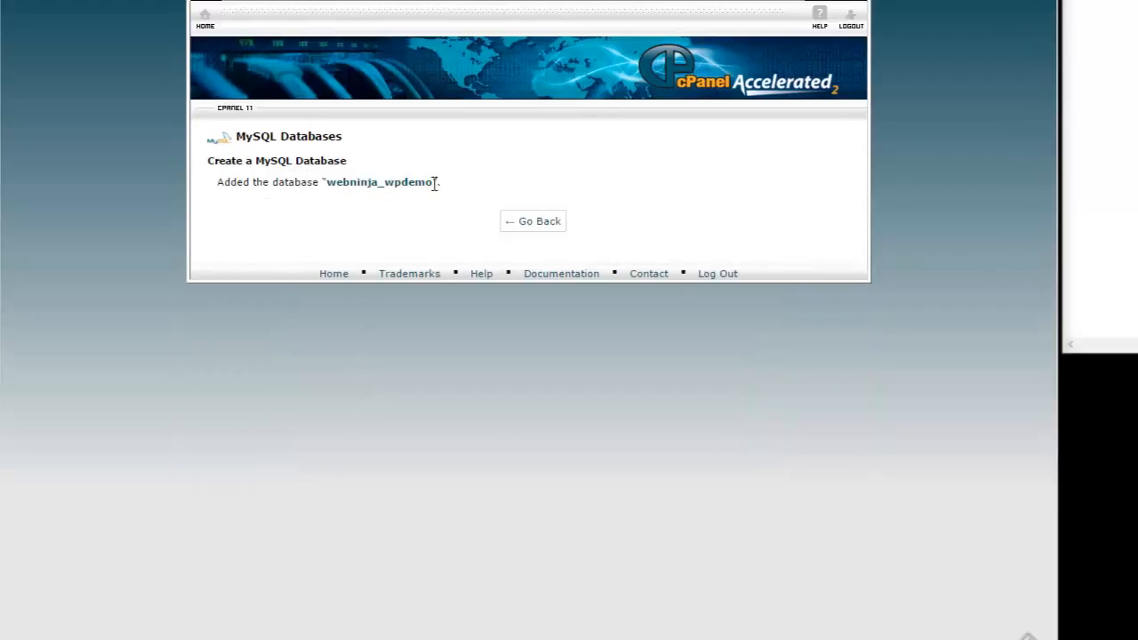
# - Write 'database name: webninja_wpdemo' in Notepad, then go back to MySQL Databases
pyautogui.moveTo(435, 183); pyautogui.dragTo(325, 182)
pyautogui.hotkey('ctrl', 'c')
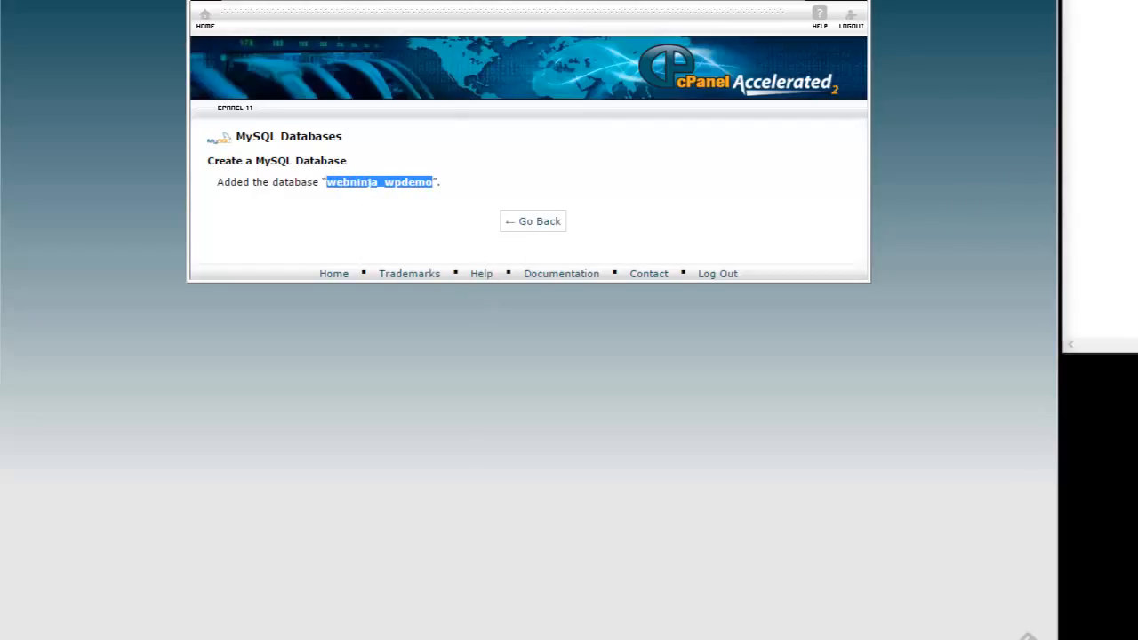
pyautogui.click(1136, 44)
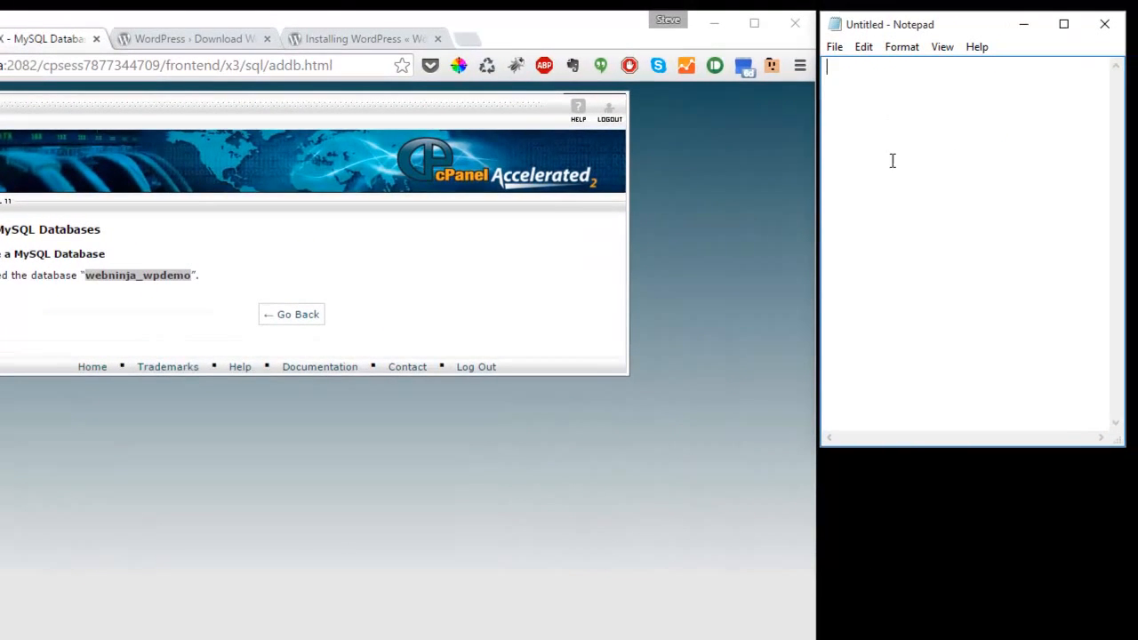
pyautogui.click(879, 104)
pyautogui.write('database name:')
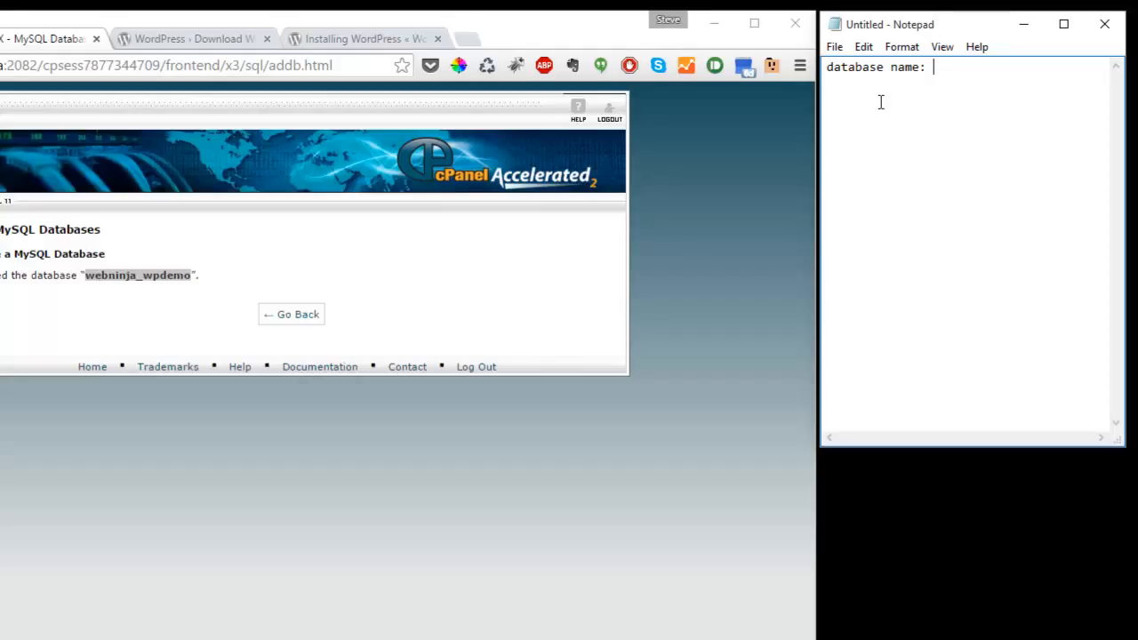
pyautogui.hotkey('ctrl', 'v')
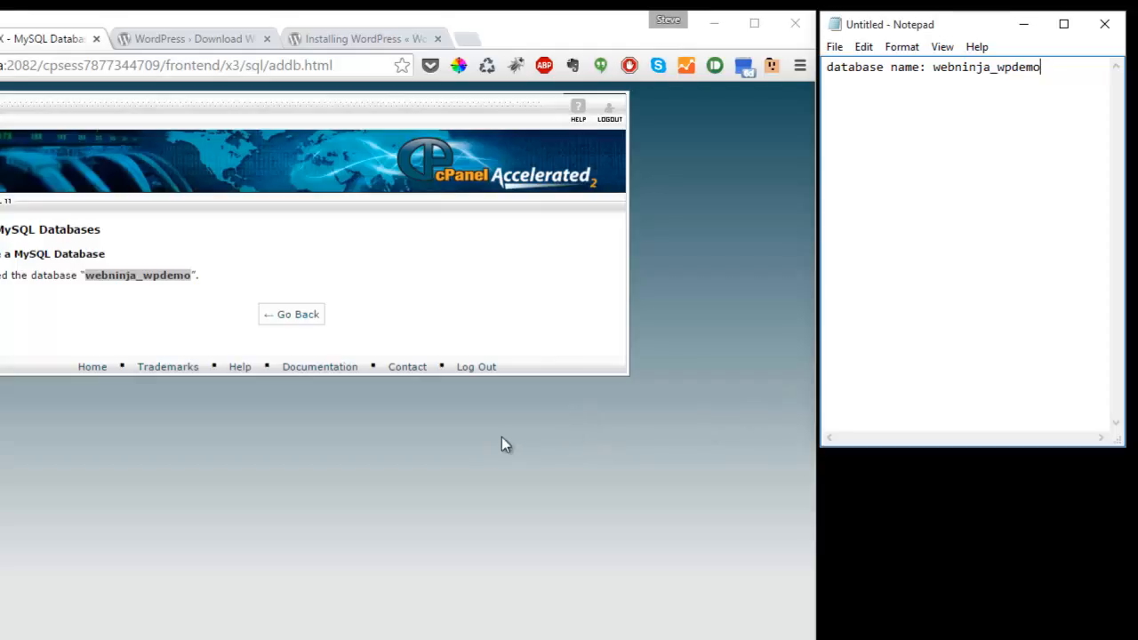
pyautogui.click(99, 320)
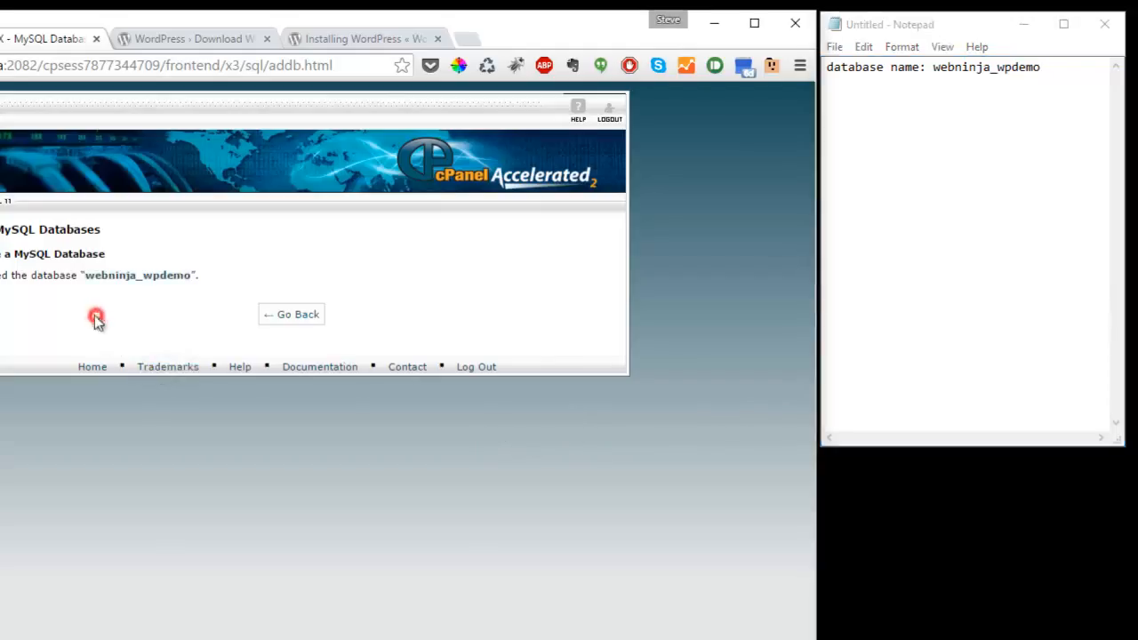
pyautogui.click(299, 316)
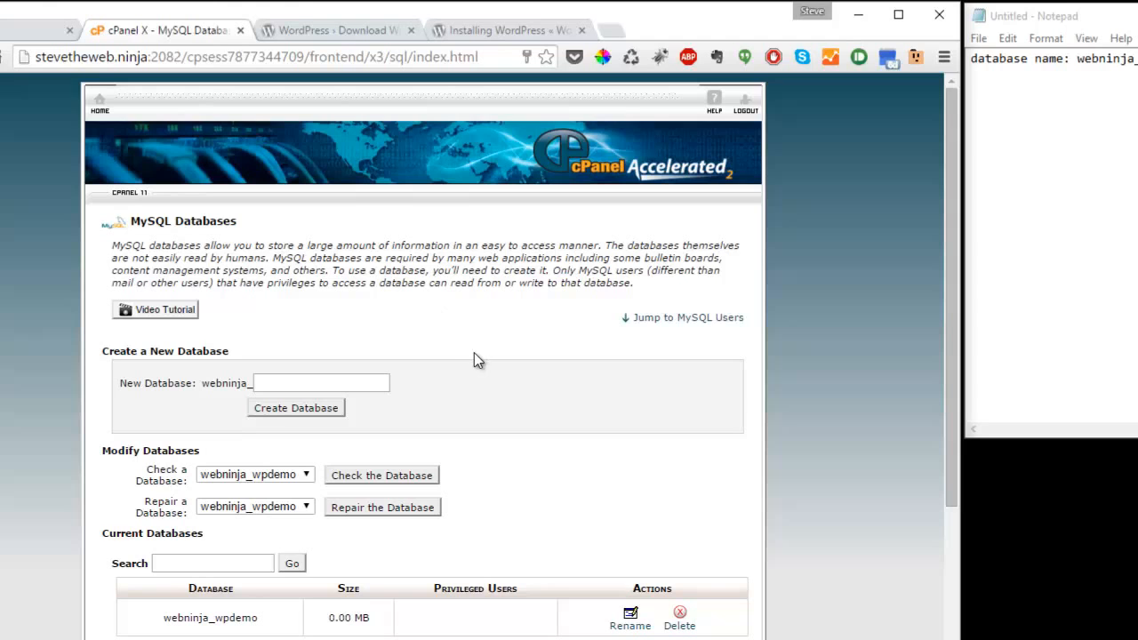
# - Enter username wpuser and type the chosen password twice in Add a New User
pyautogui.scroll(-4, 475, 356)
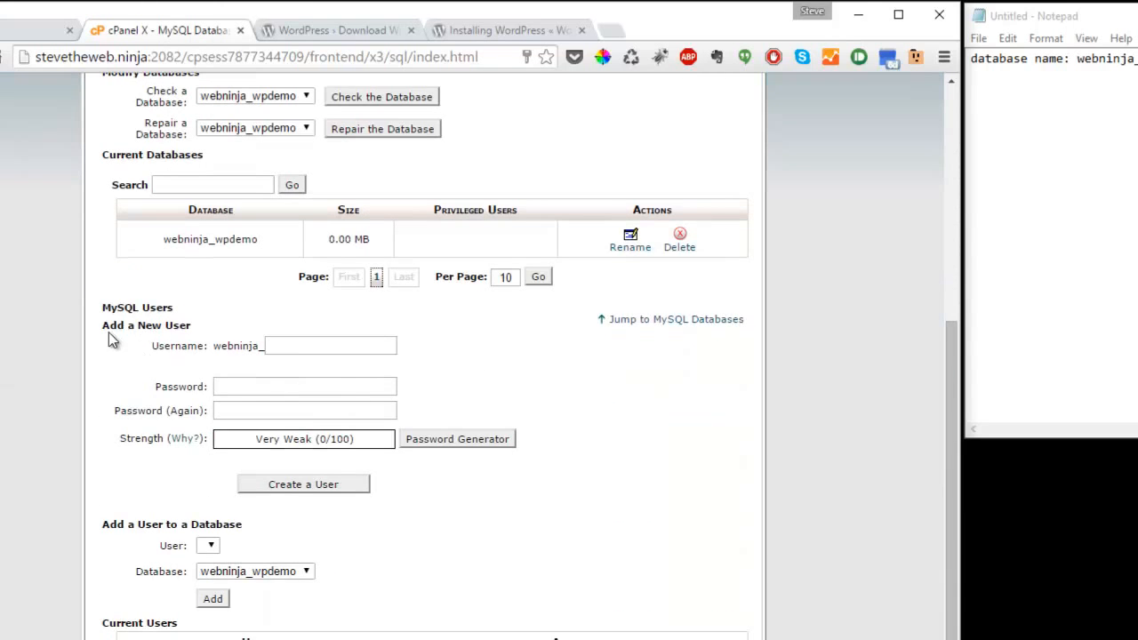
pyautogui.moveTo(101, 325); pyautogui.dragTo(234, 338)
pyautogui.click(348, 347)
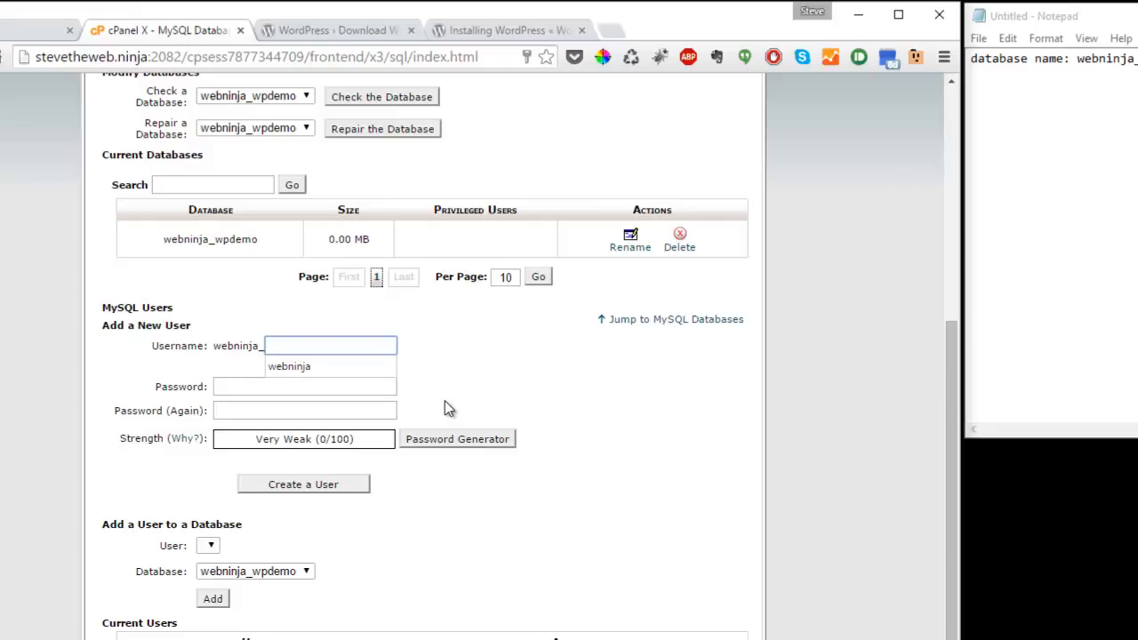
pyautogui.write('wp')
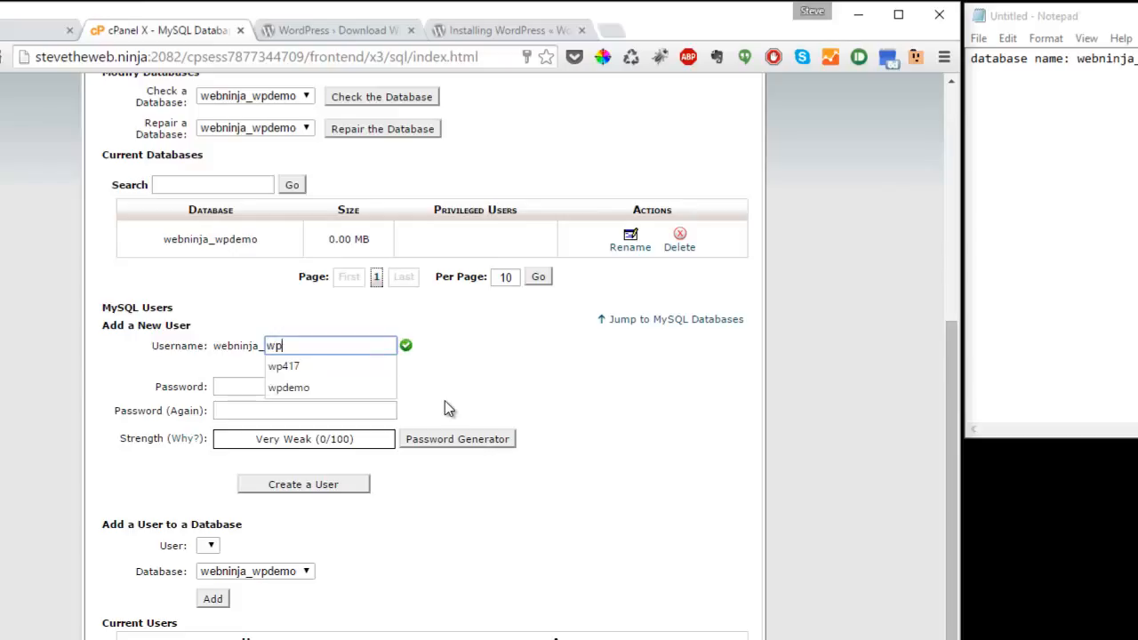
pyautogui.write('user')
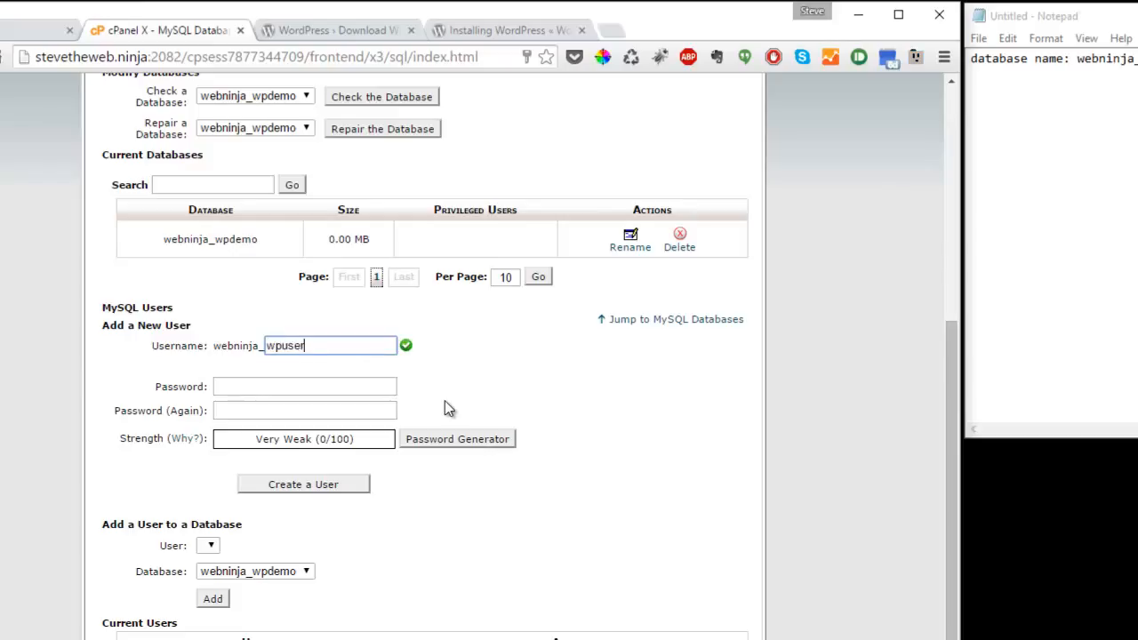
pyautogui.click(350, 391)
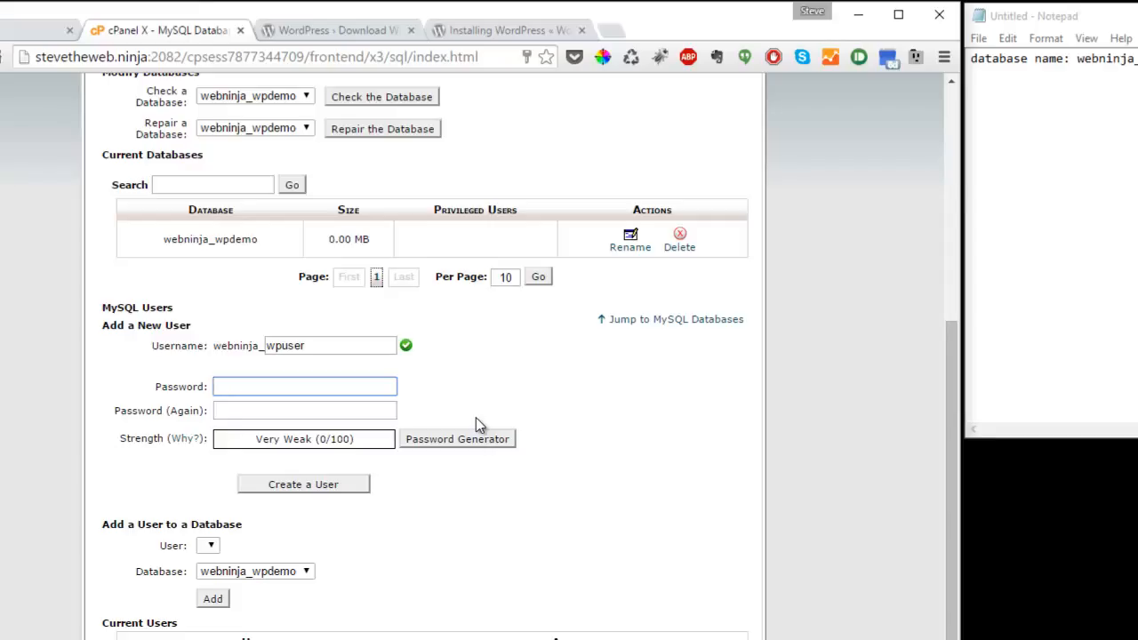
pyautogui.write('********')
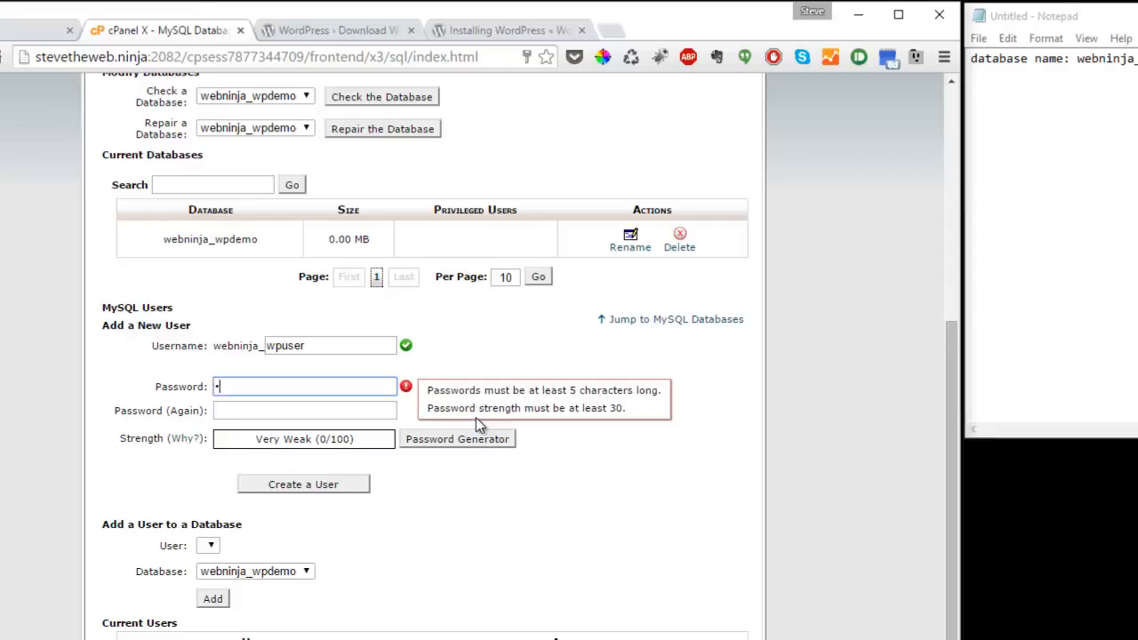
pyautogui.write('**')
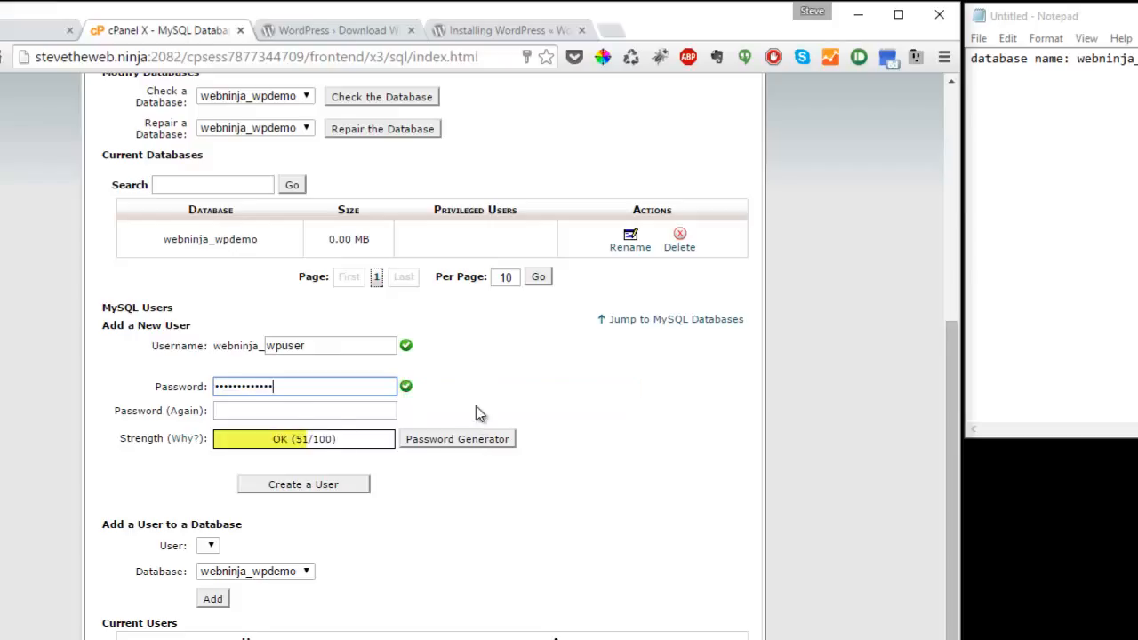
pyautogui.click(311, 408)
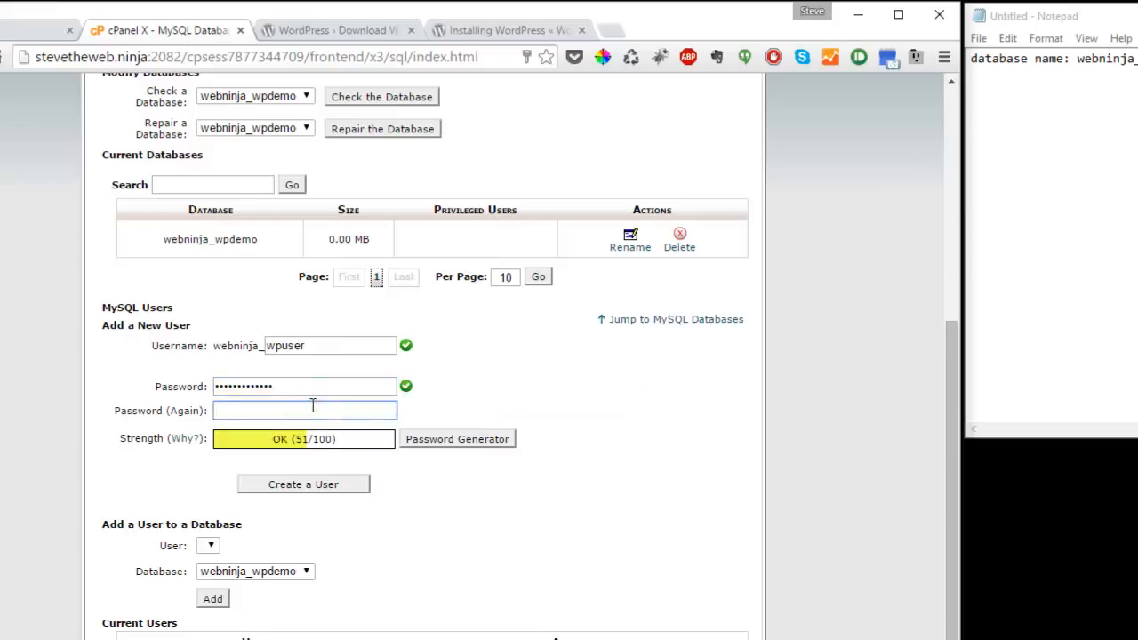
pyautogui.write('****')
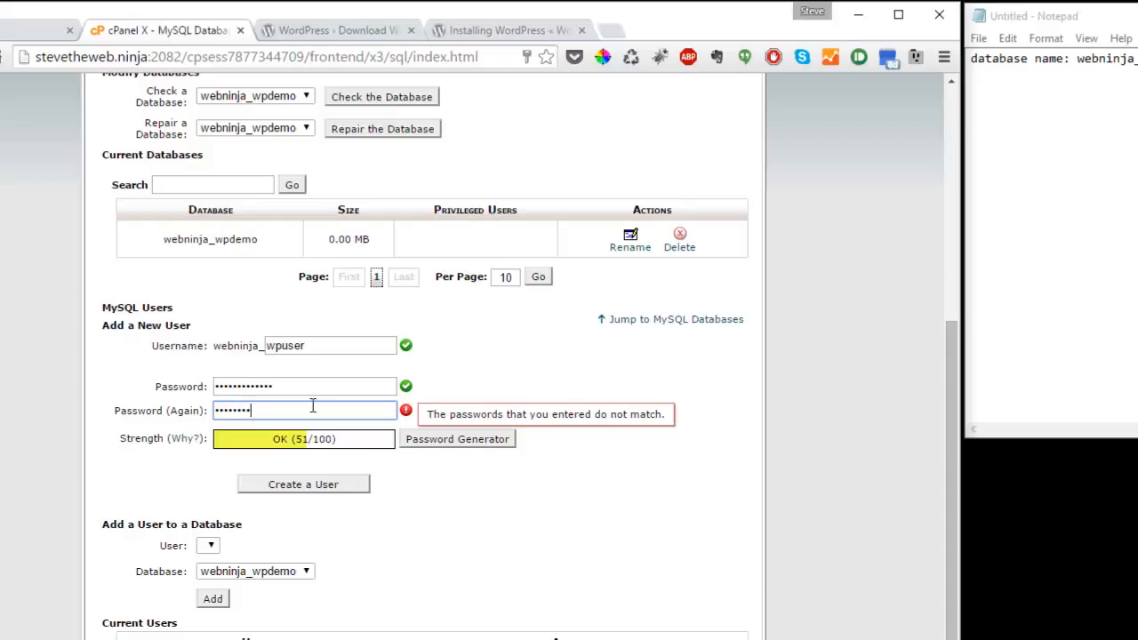
pyautogui.write('*')
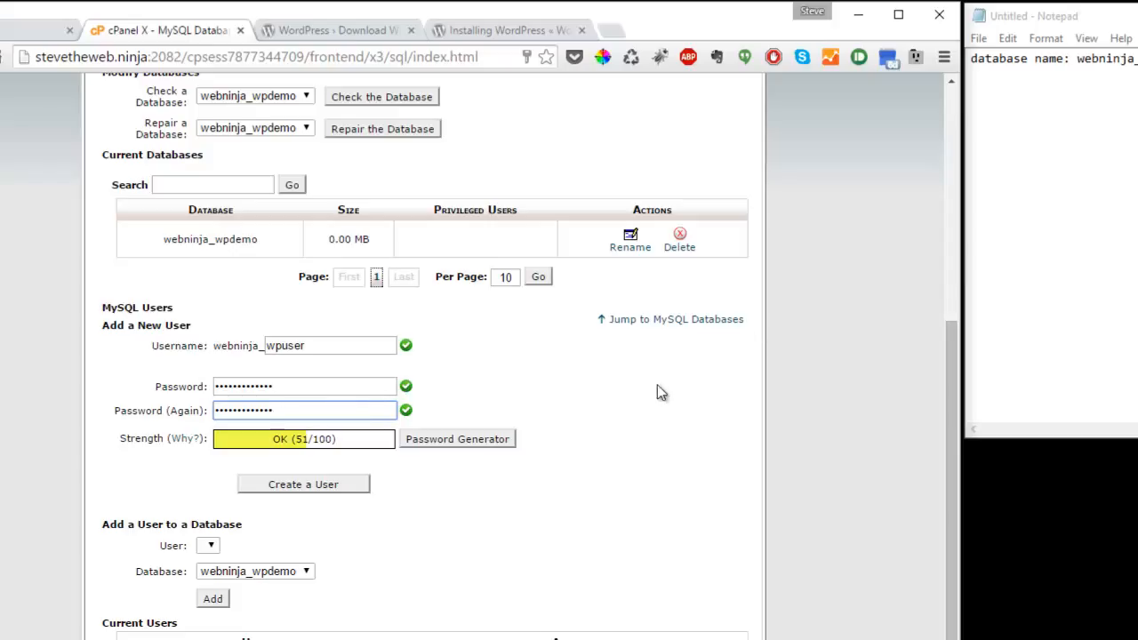
# - Create the webninja_wpuser user and add its username and password lines to the Notepad notes
pyautogui.click(303, 484)
pyautogui.moveTo(392, 244); pyautogui.dragTo(477, 251)
pyautogui.hotkey('ctrl', 'c')
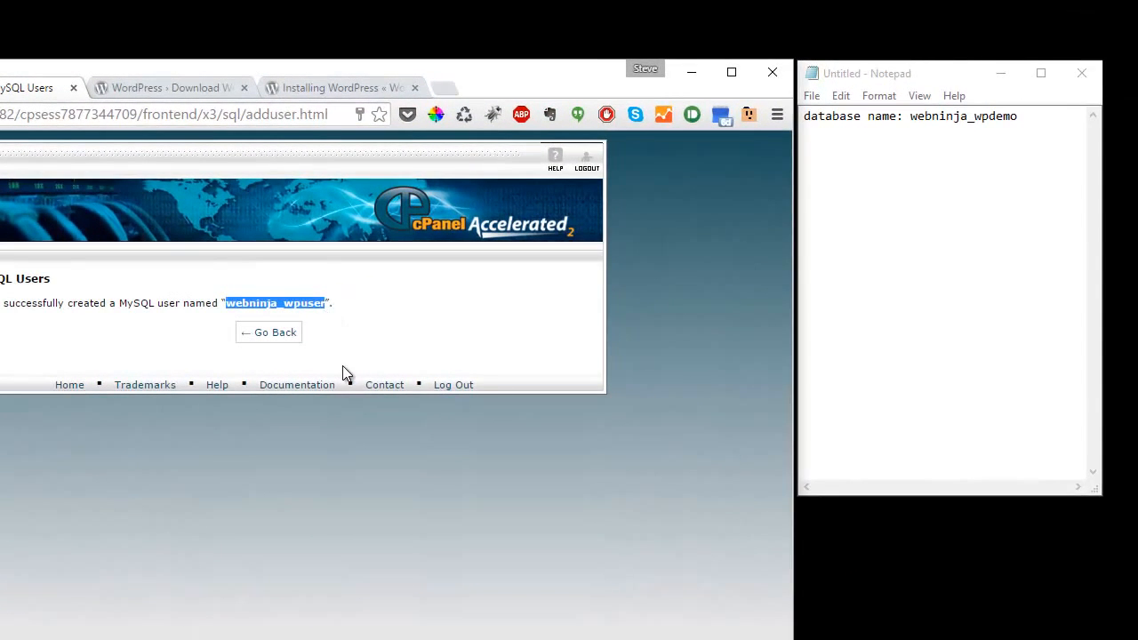
pyautogui.click(909, 187)
pyautogui.click(830, 136)
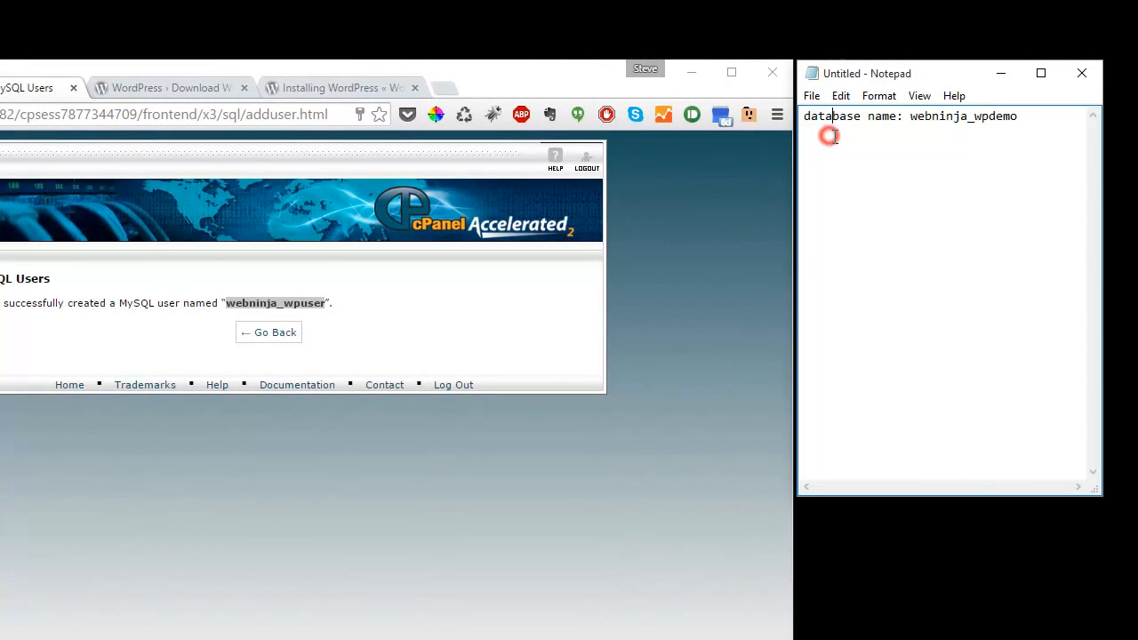
pyautogui.click(1060, 120)
pyautogui.press('Return')
pyautogui.write('databwse')
pyautogui.write('se user')
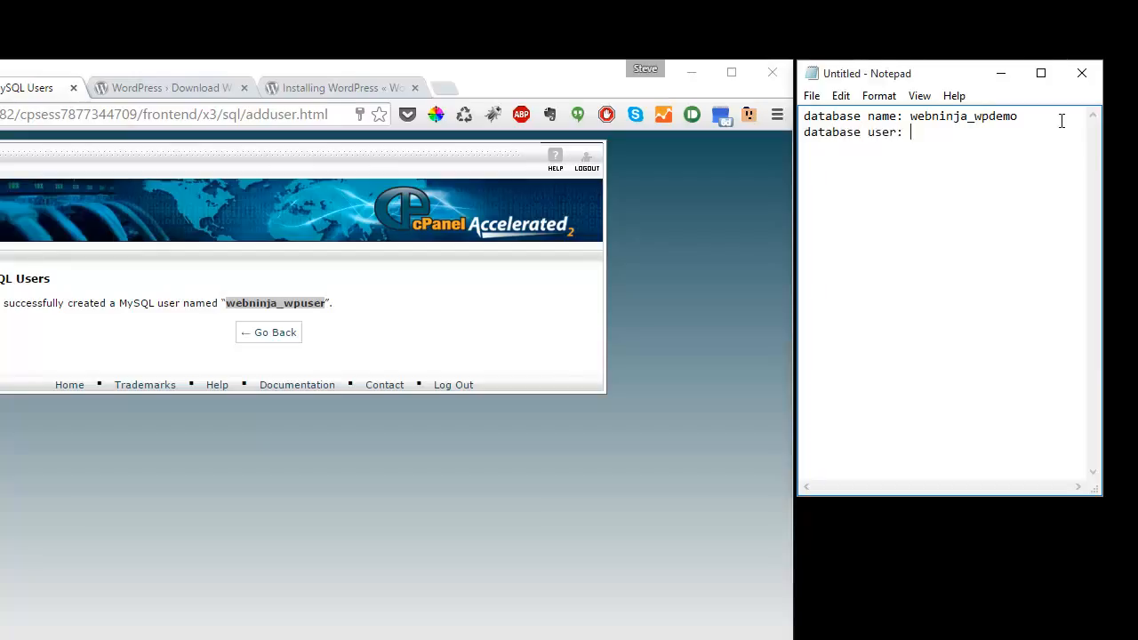
pyautogui.write(':')
pyautogui.hotkey('ctrl', 'v')
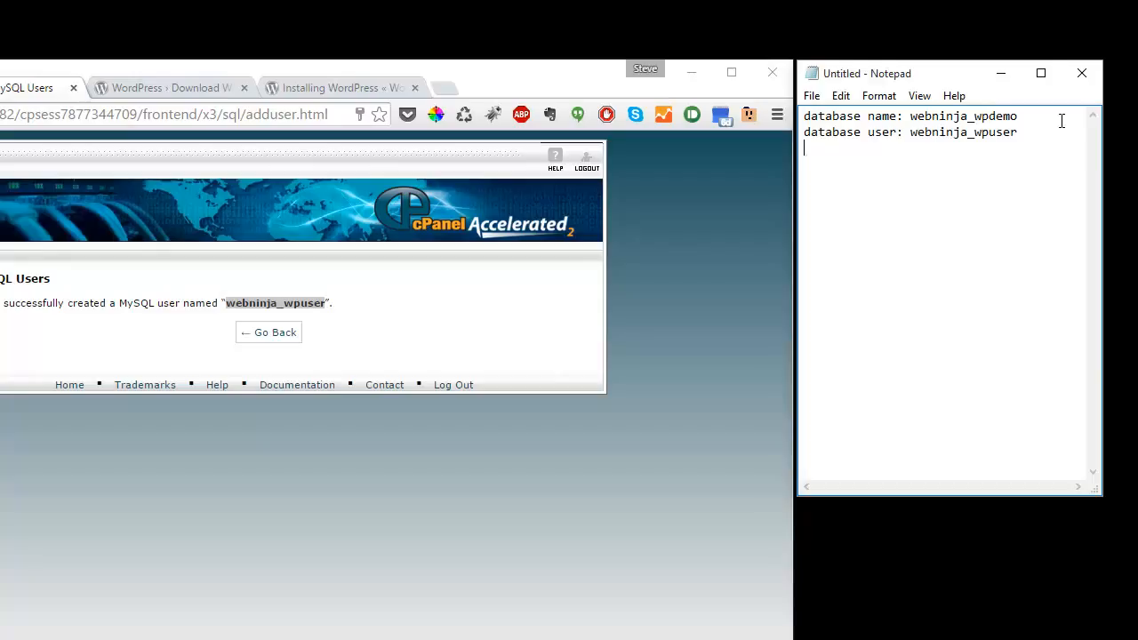
pyautogui.write('password: password12')
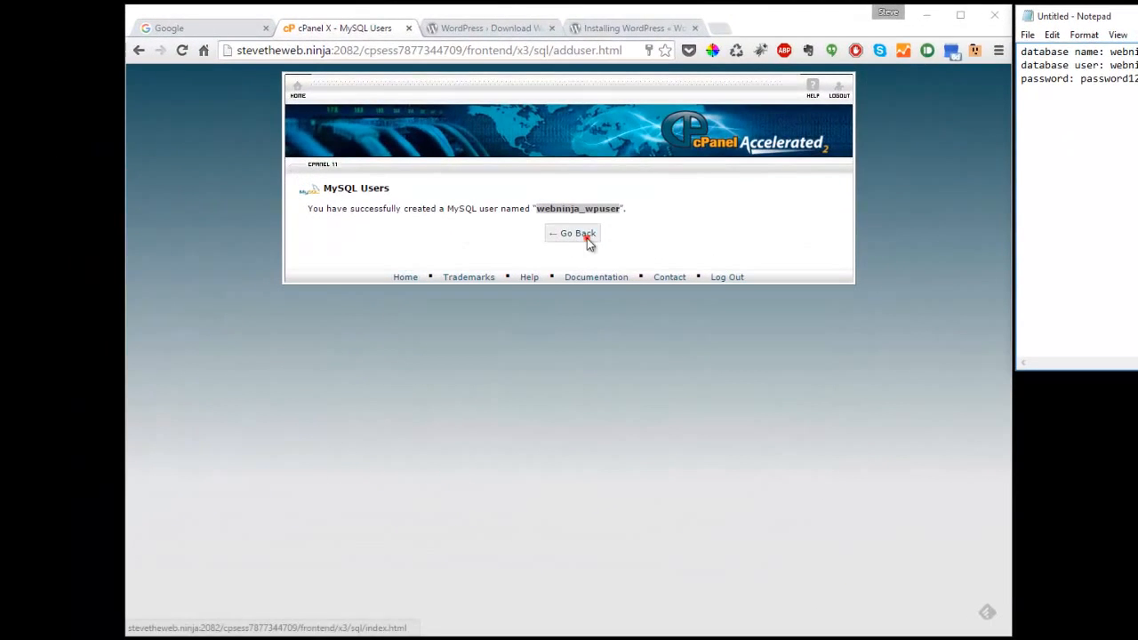
pyautogui.click(588, 241)
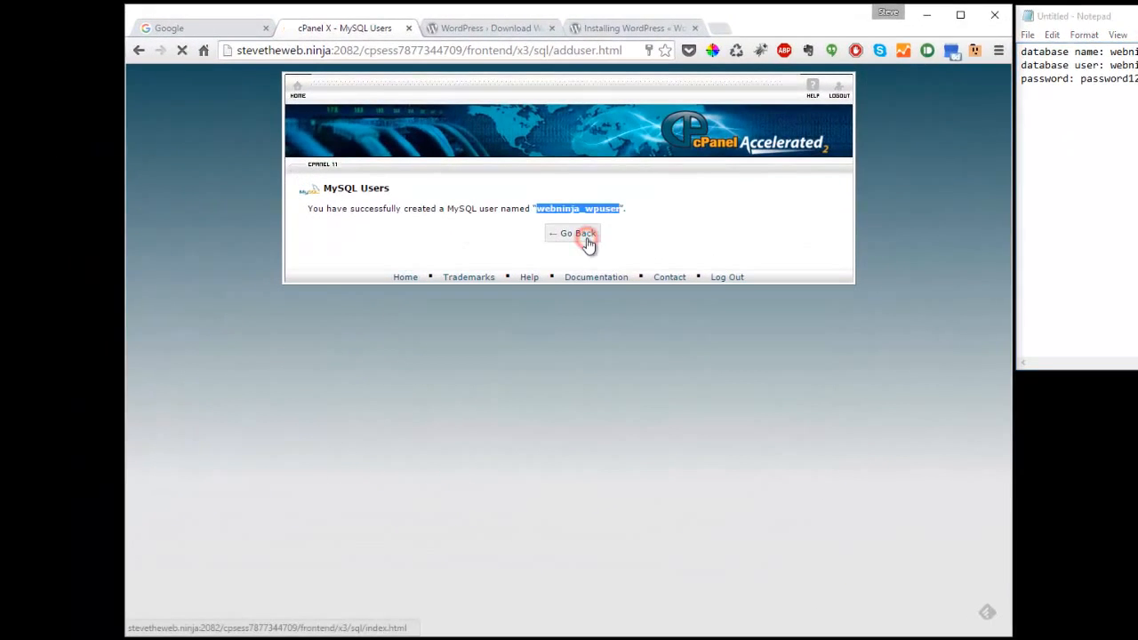
# - In Add a User to a Database, choose user webninja_wpuser and database webninja_wpdemo
pyautogui.scroll(-3, 661, 258)
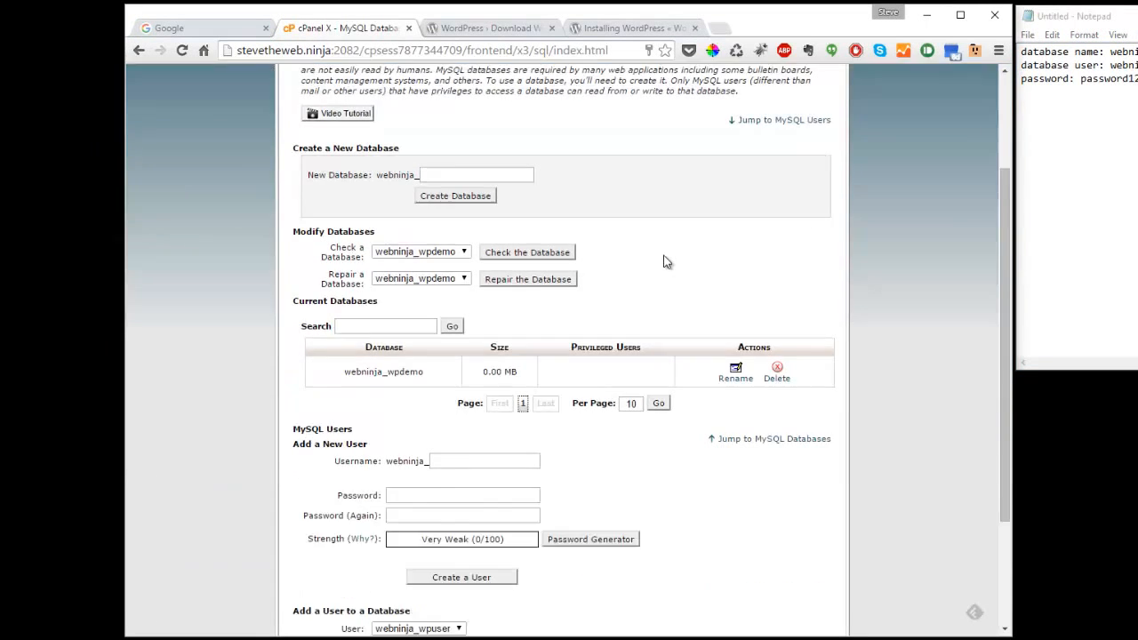
pyautogui.scroll(2, 666, 259)
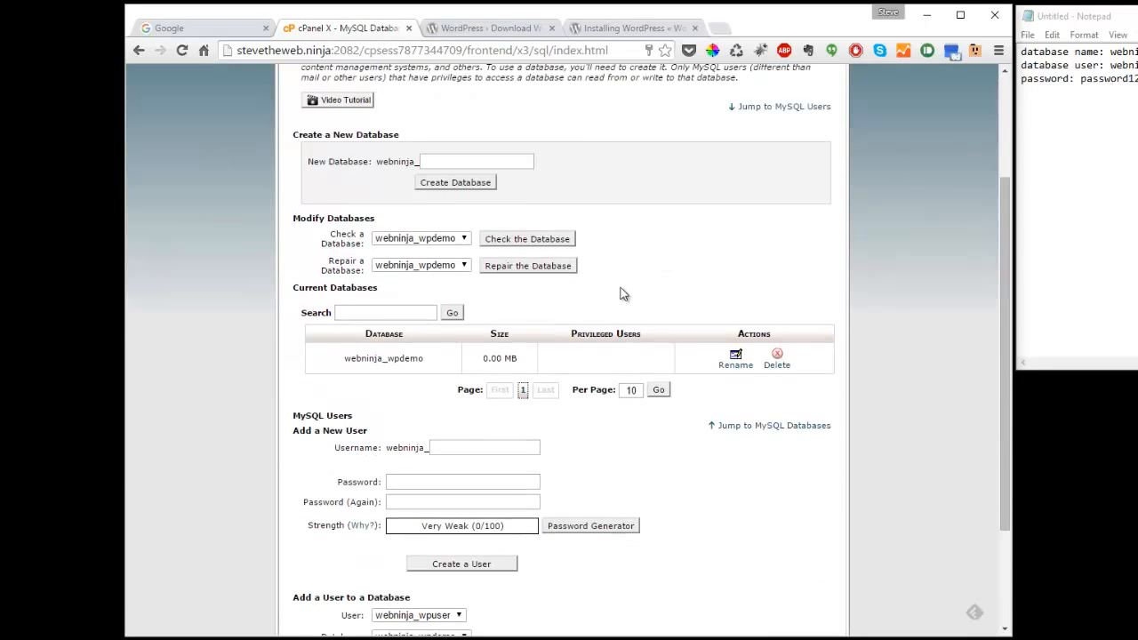
pyautogui.scroll(-3, 625, 311)
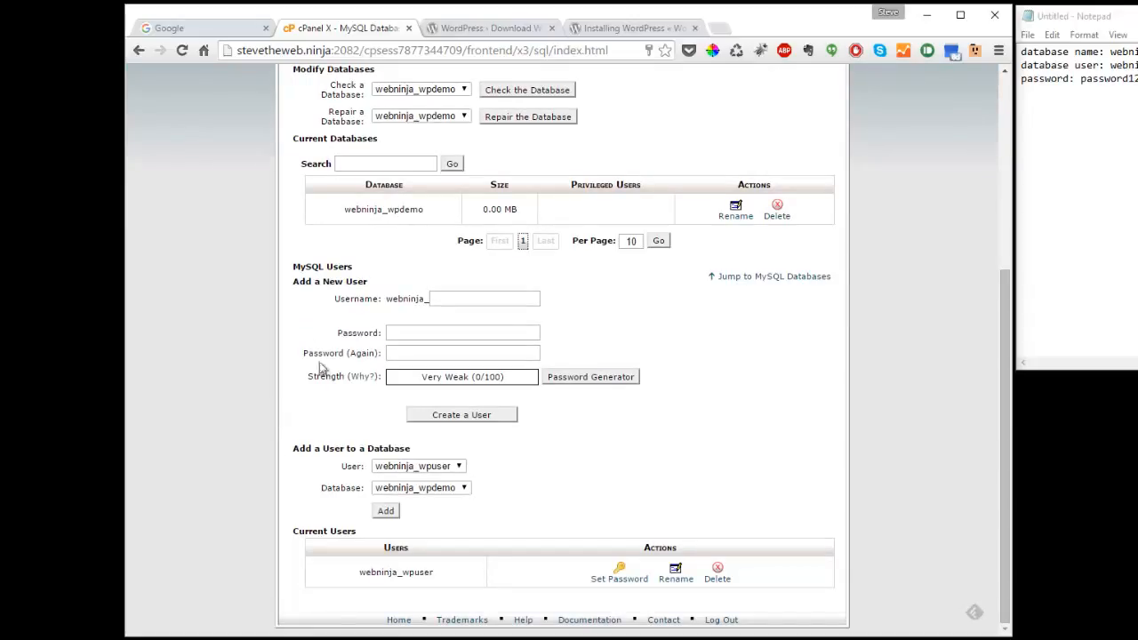
pyautogui.moveTo(287, 447); pyautogui.dragTo(410, 448)
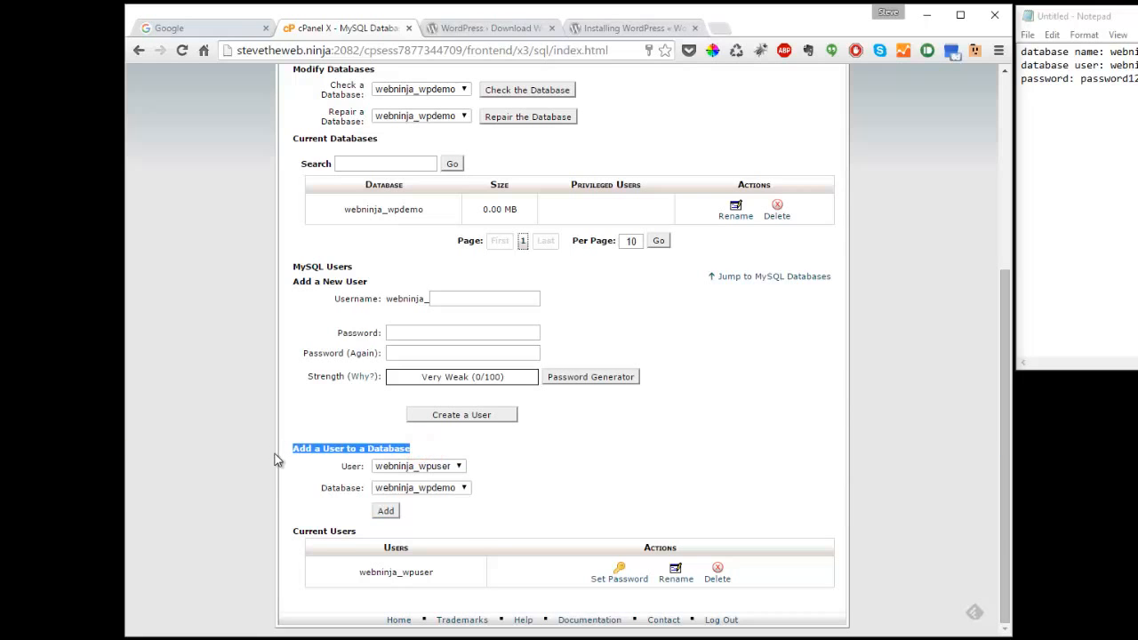
pyautogui.click(527, 475)
pyautogui.click(458, 466)
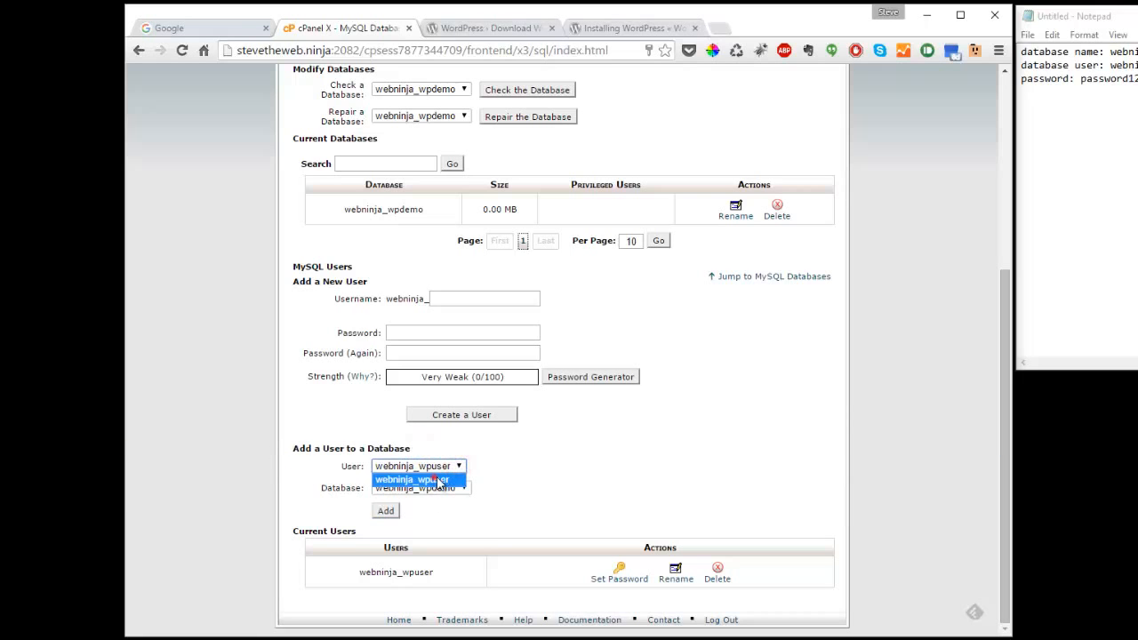
pyautogui.click(437, 480)
pyautogui.click(461, 487)
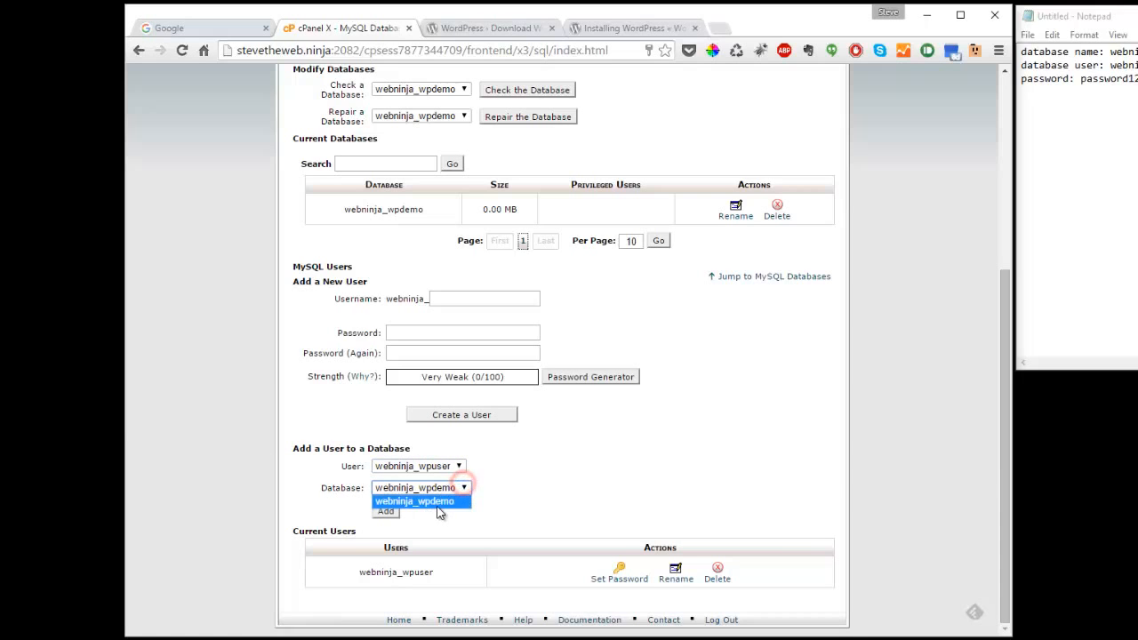
pyautogui.click(442, 502)
pyautogui.click(458, 466)
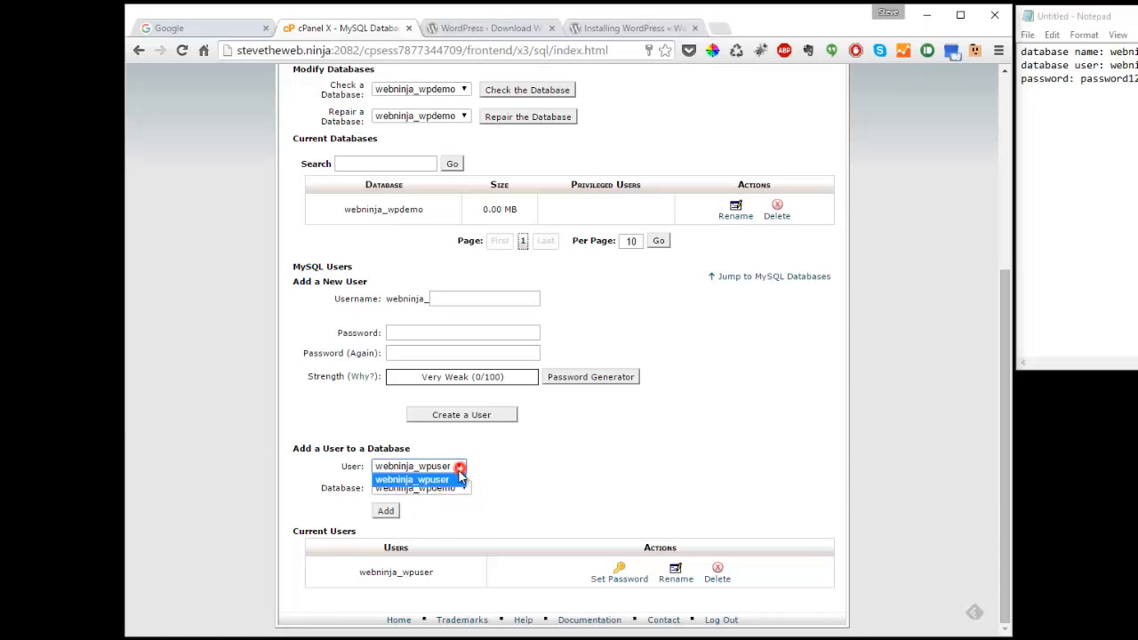
pyautogui.click(449, 479)
pyautogui.click(462, 487)
pyautogui.click(454, 501)
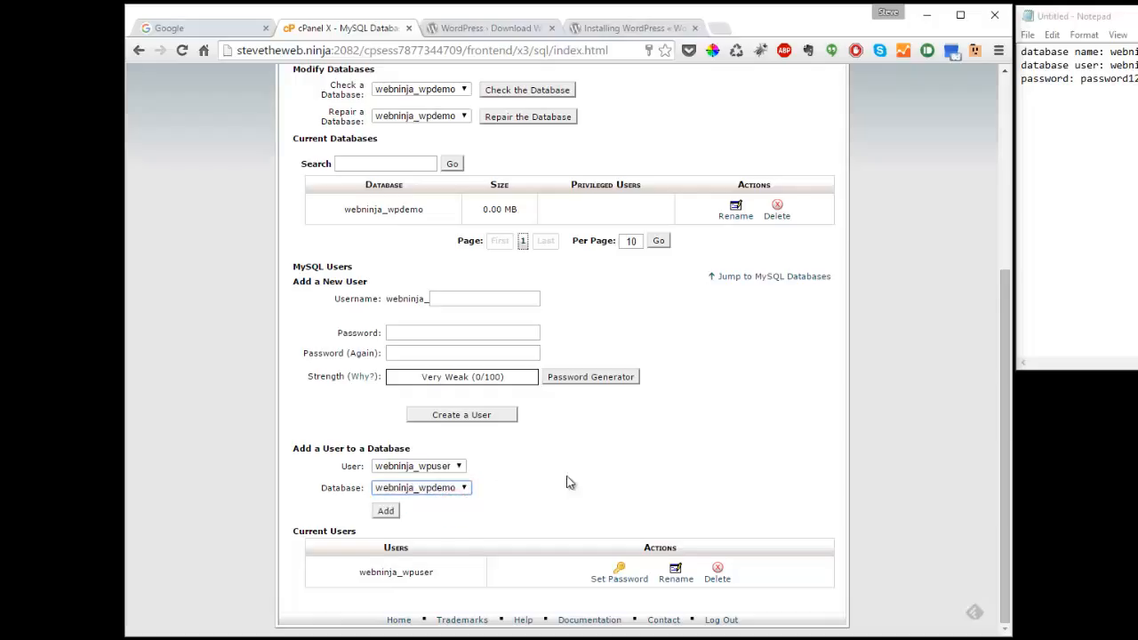
# - Add webninja_wpuser to webninja_wpdemo with ALL PRIVILEGES, then return to the cPanel home page
pyautogui.click(387, 512)
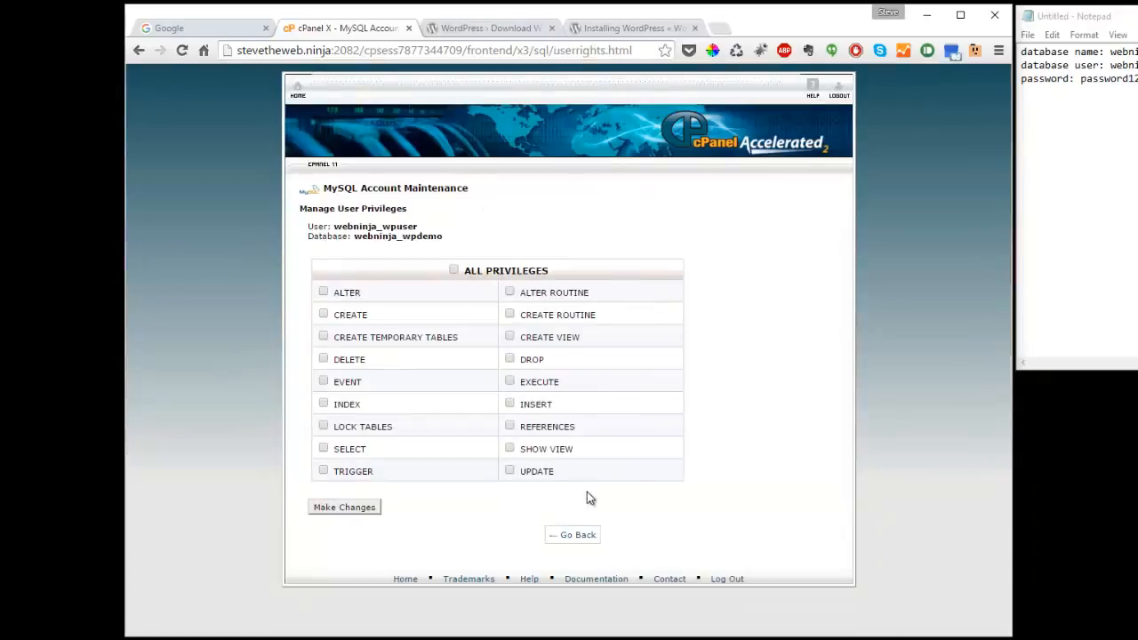
pyautogui.click(454, 270)
pyautogui.click(347, 509)
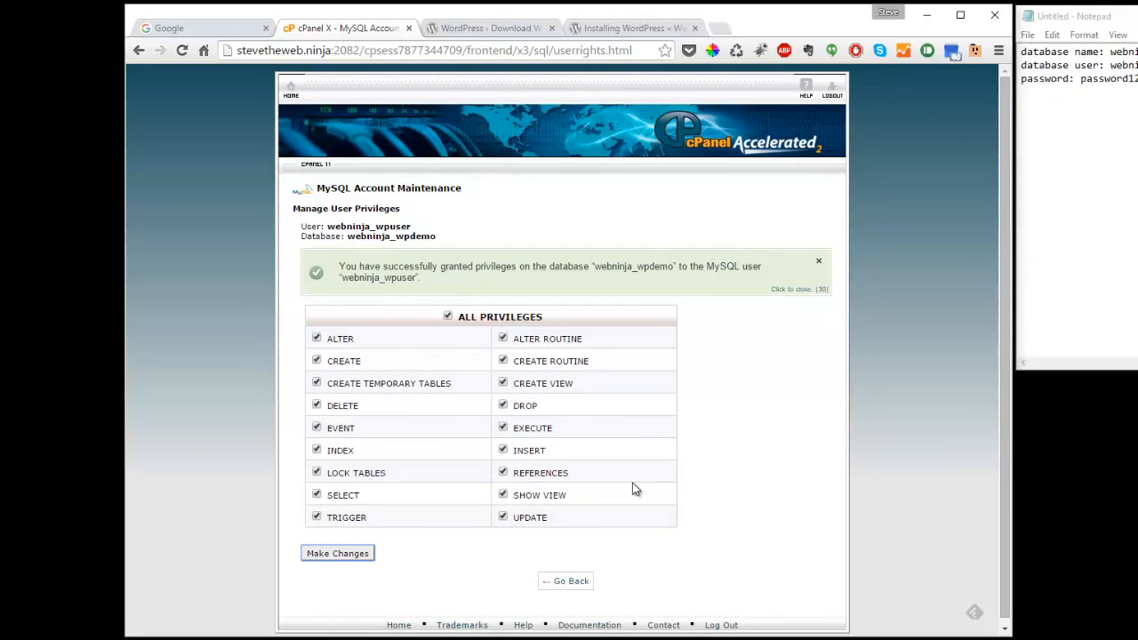
pyautogui.moveTo(340, 267); pyautogui.dragTo(421, 279)
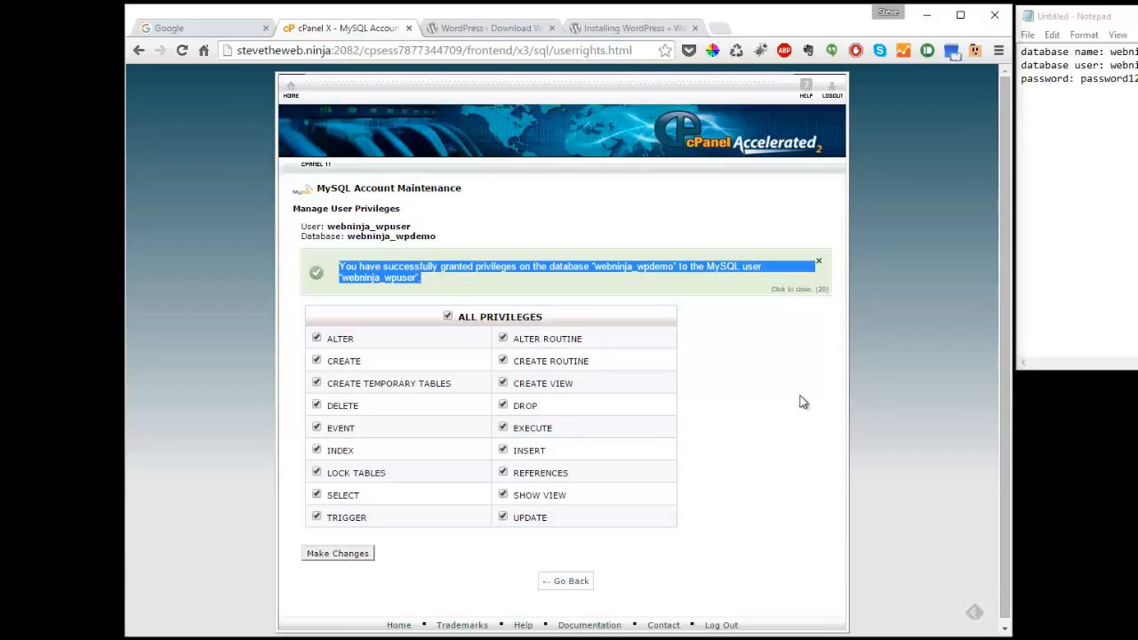
pyautogui.click(745, 389)
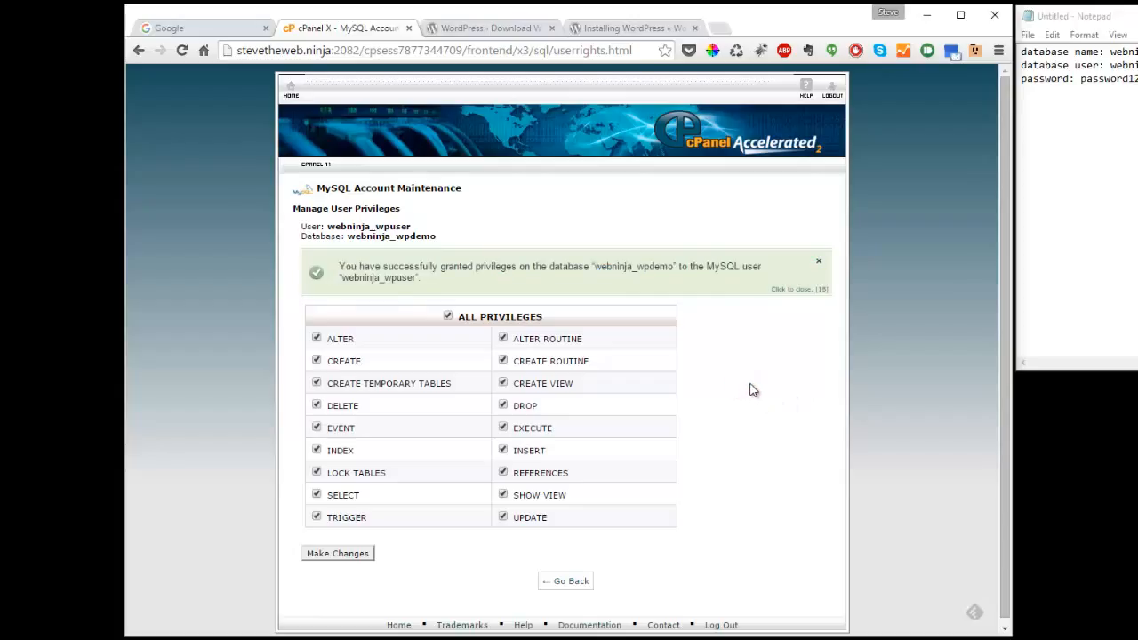
pyautogui.click(566, 584)
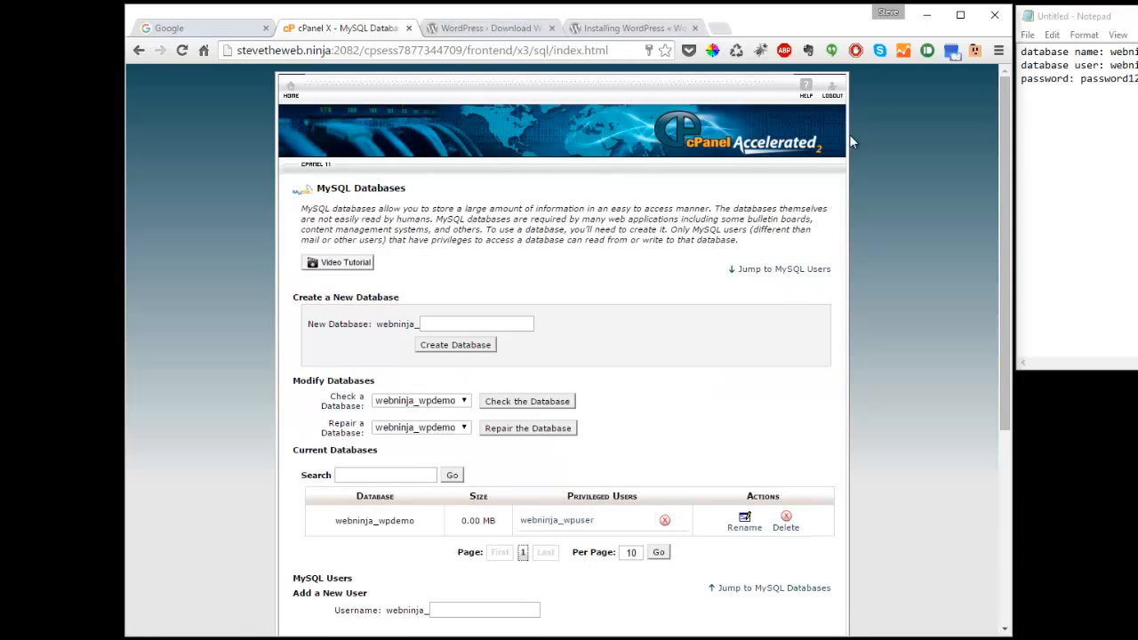
pyautogui.click(291, 93)
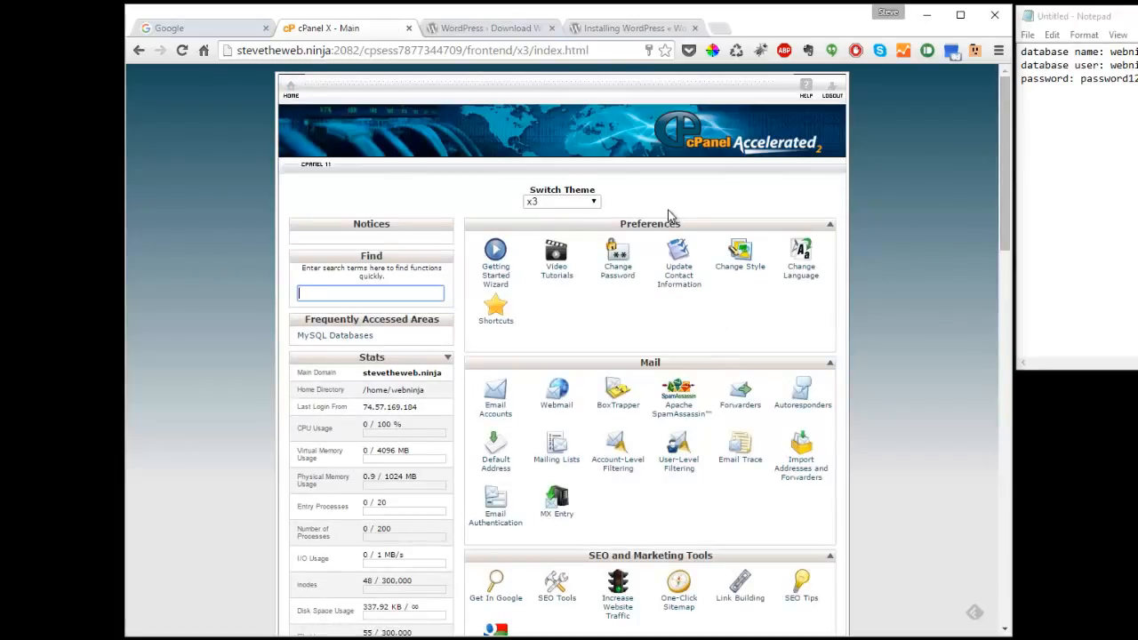
# - Download the WordPress 4.3 zip package from wordpress.org's Download page
pyautogui.click(475, 31)
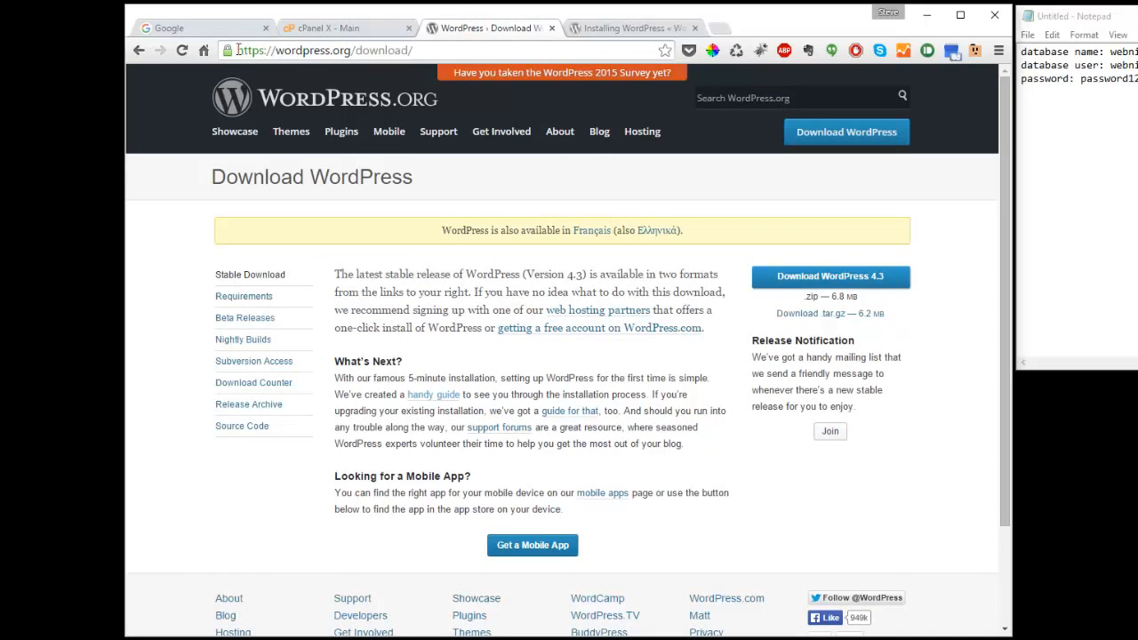
pyautogui.moveTo(237, 50); pyautogui.dragTo(351, 50)
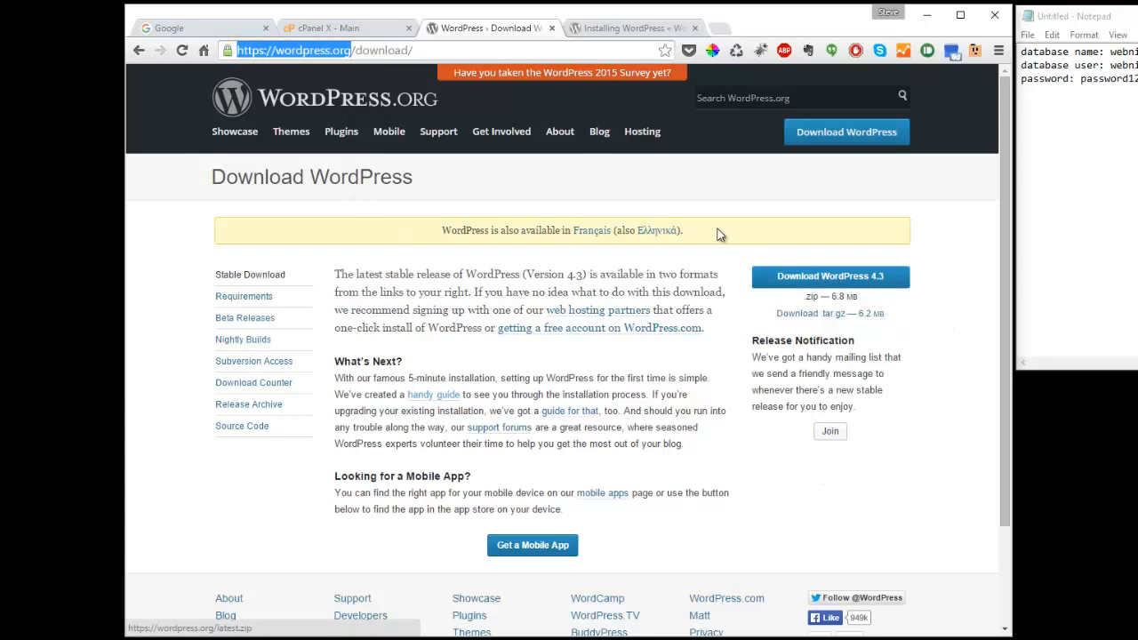
pyautogui.click(826, 284)
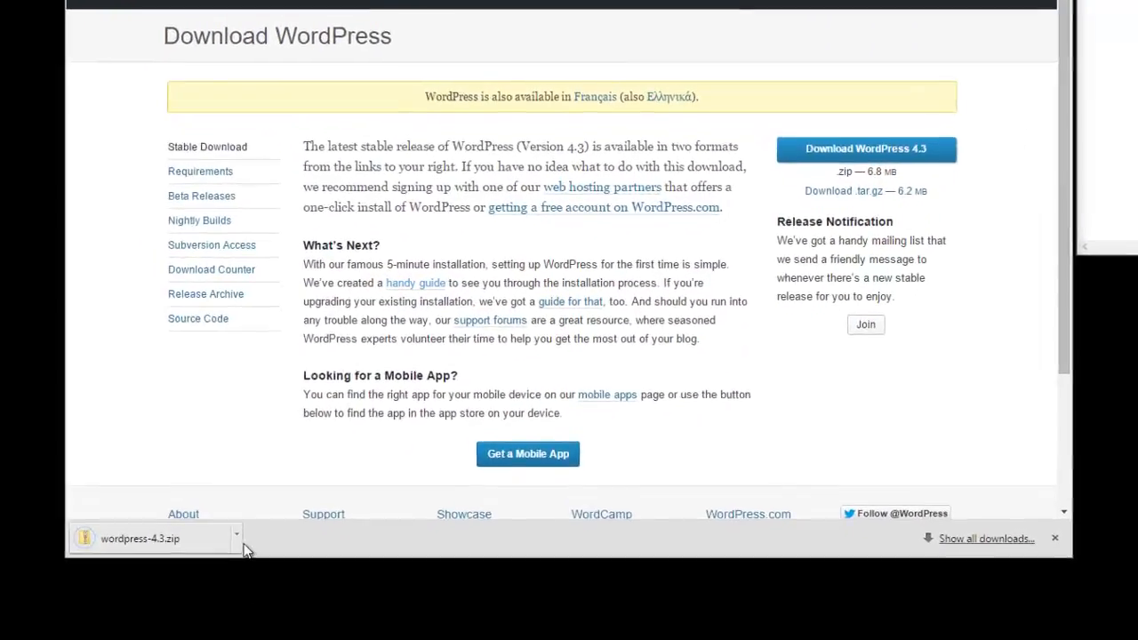
pyautogui.click(276, 617)
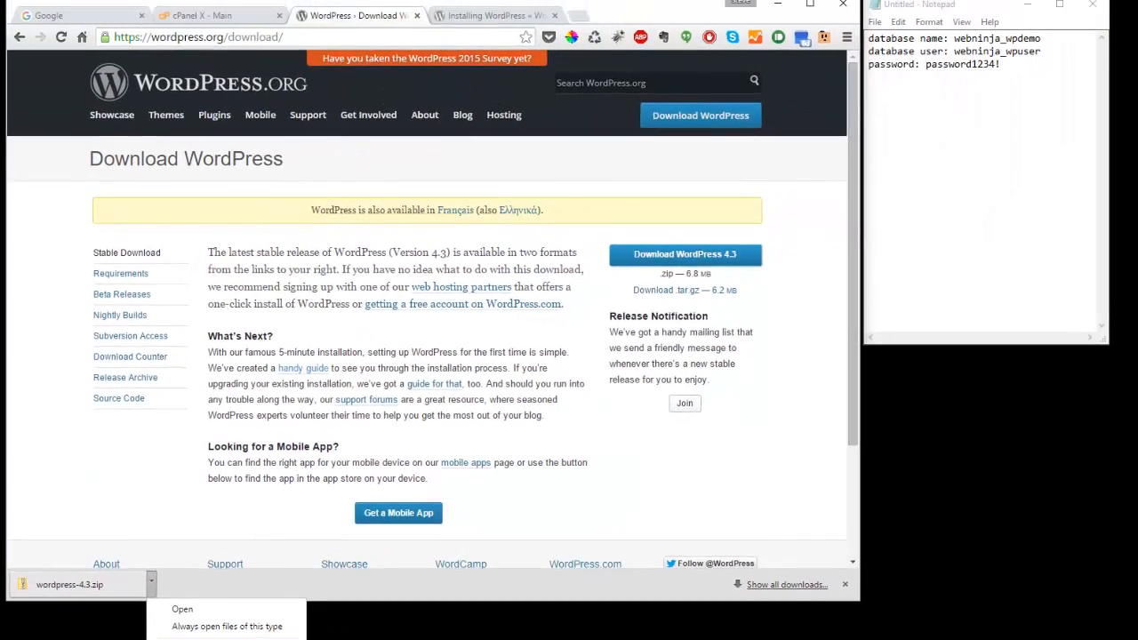
# - Show the downloaded wordpress-4.3.zip from Chrome in its Downloads folder
pyautogui.click(202, 639)
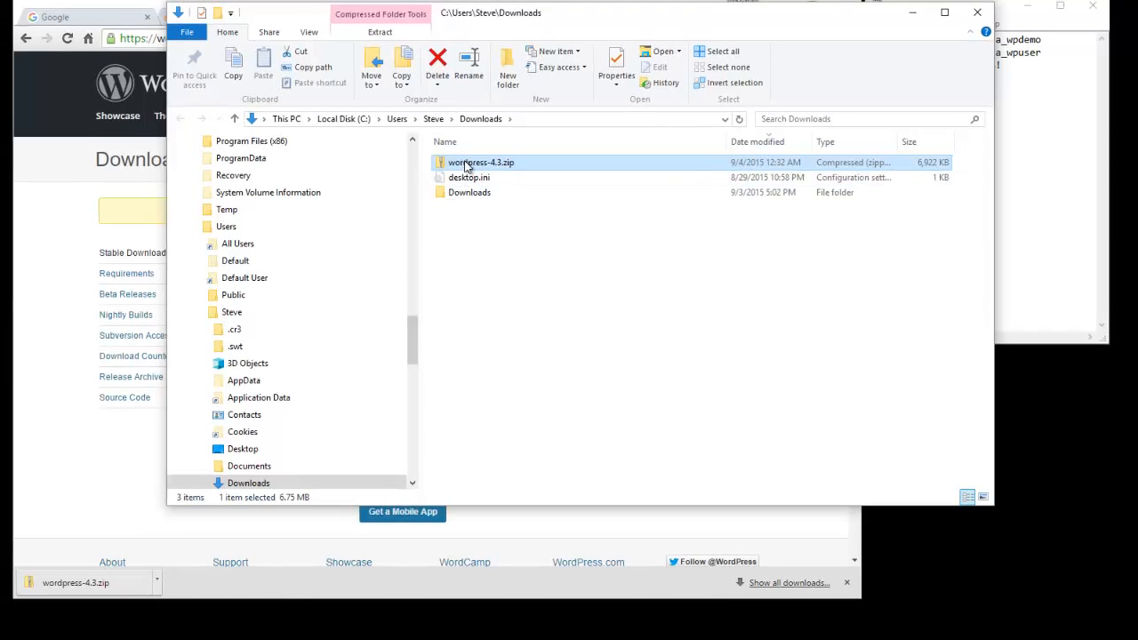
# - Extract wordpress-4.3.zip with 7-Zip to wordpress-4.3\ and open its inner wordpress folder
pyautogui.rightClick(465, 165)
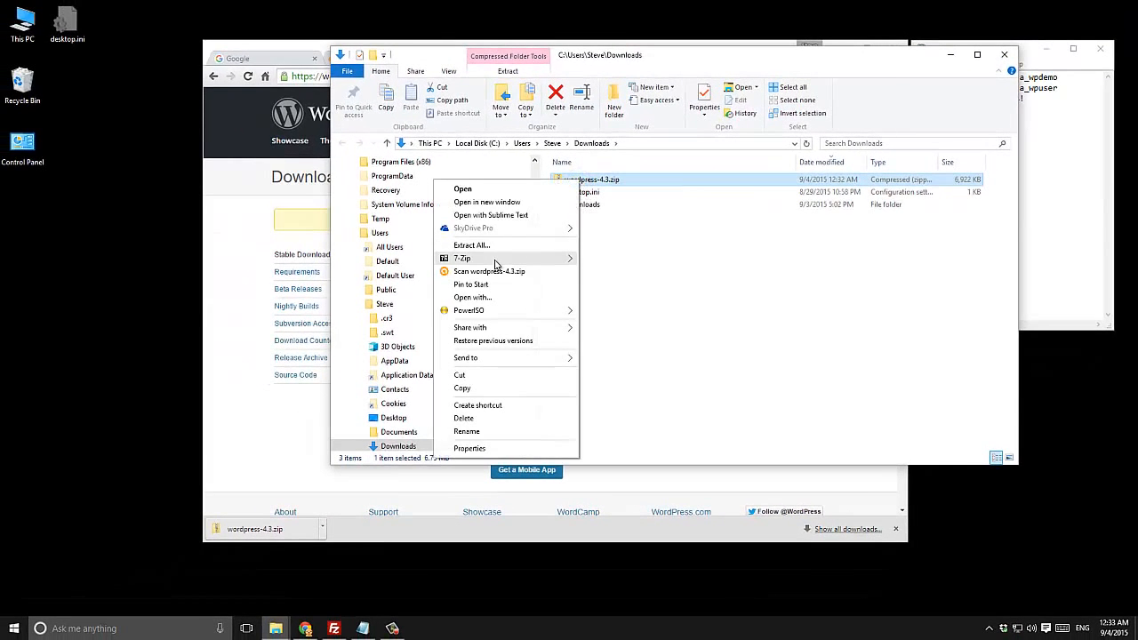
pyautogui.moveTo(496, 264)
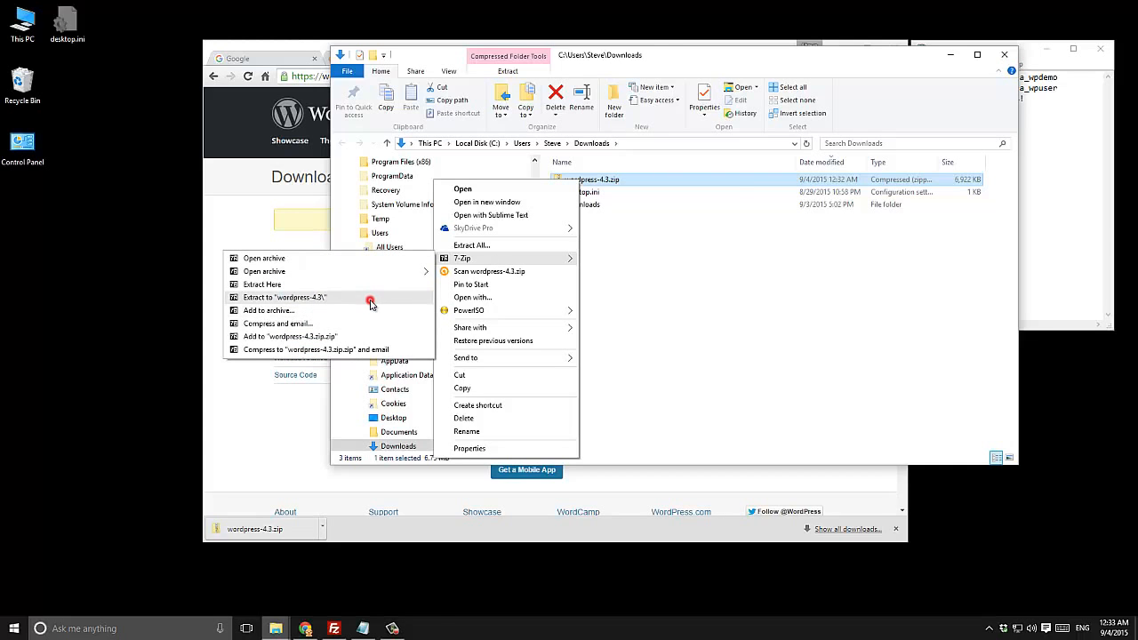
pyautogui.click(371, 298)
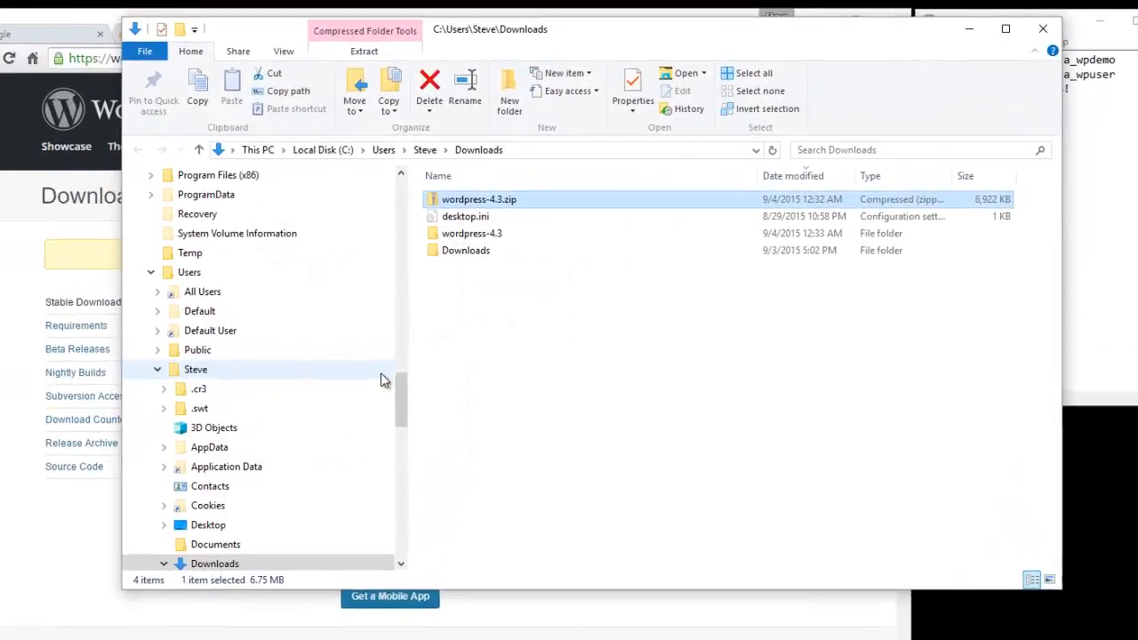
pyautogui.click(480, 233)
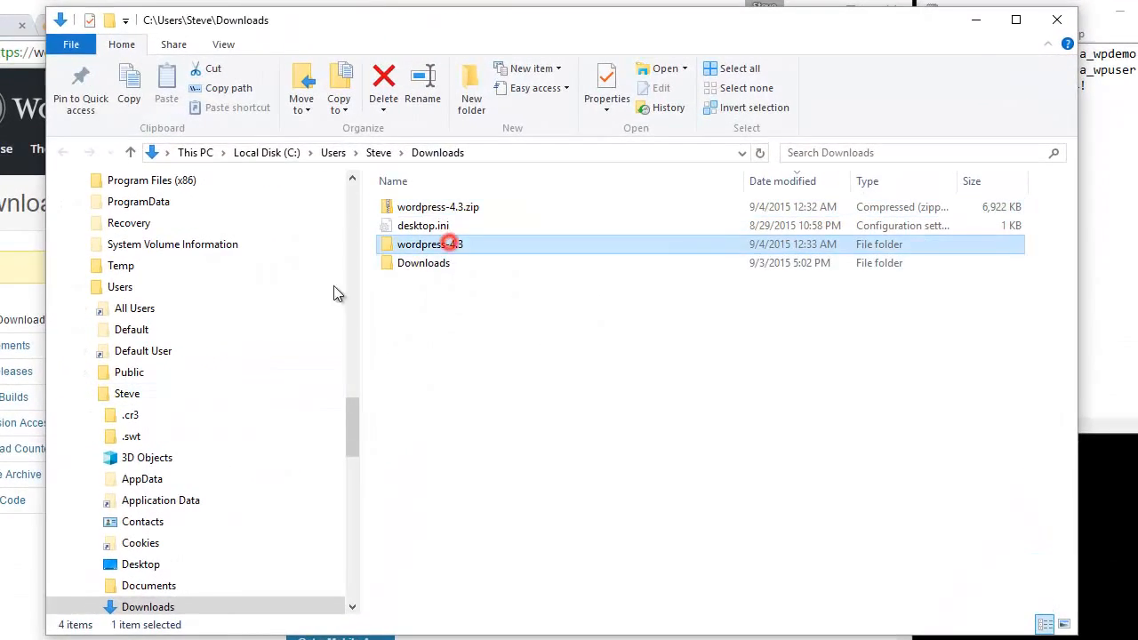
pyautogui.doubleClick(388, 249)
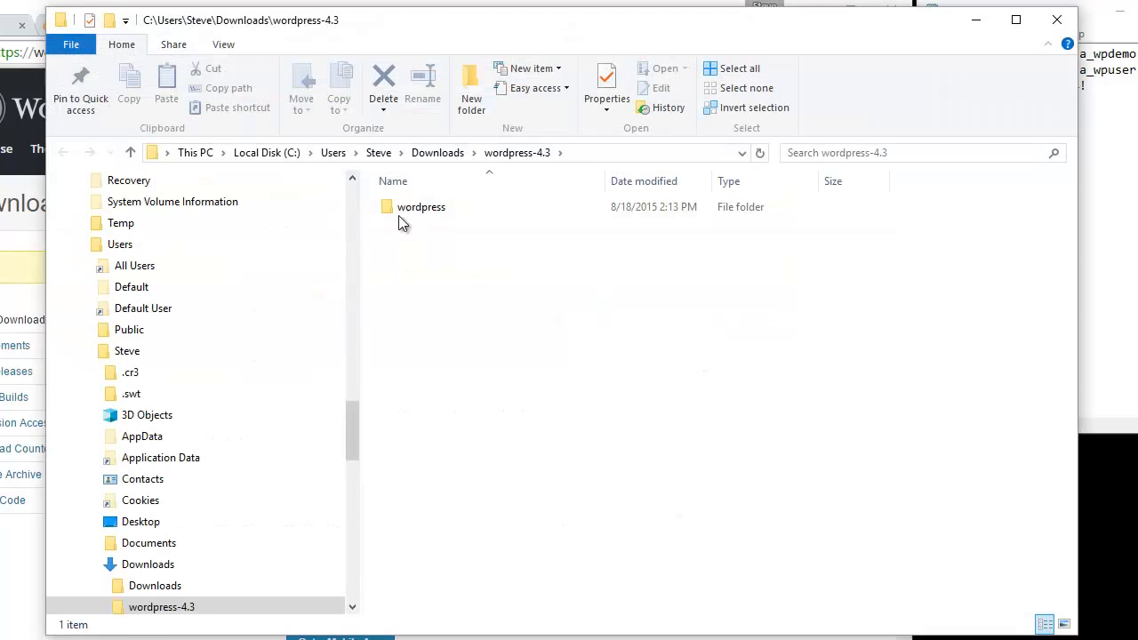
pyautogui.doubleClick(398, 213)
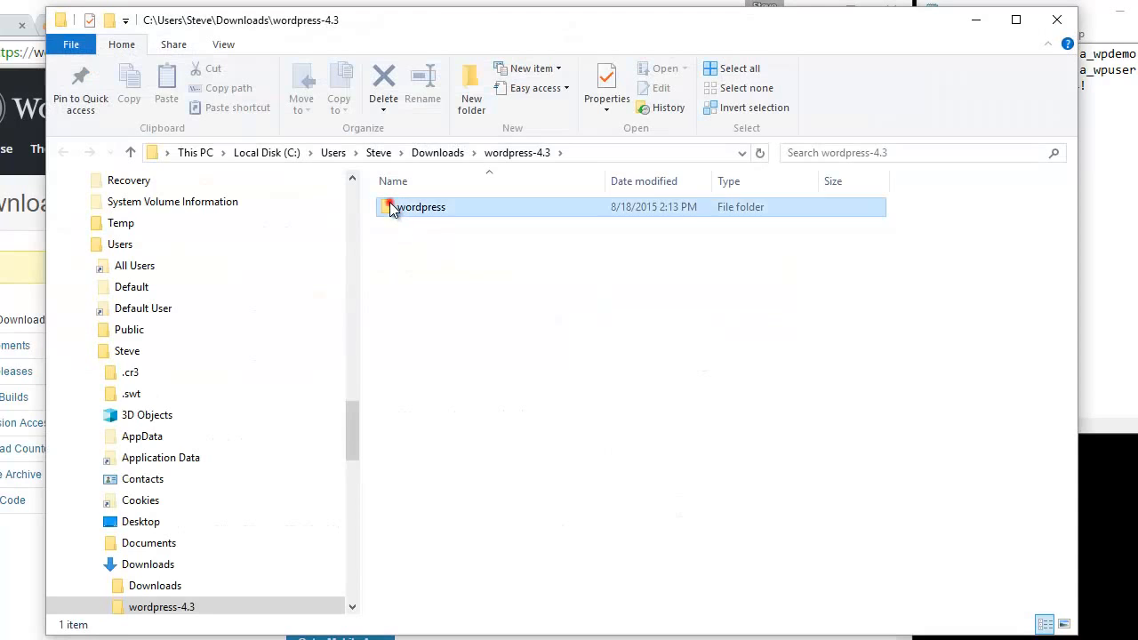
# - Check the 19 WordPress files and place the narrowed File Explorer window beside the Notepad notes
pyautogui.moveTo(498, 603); pyautogui.dragTo(384, 200)
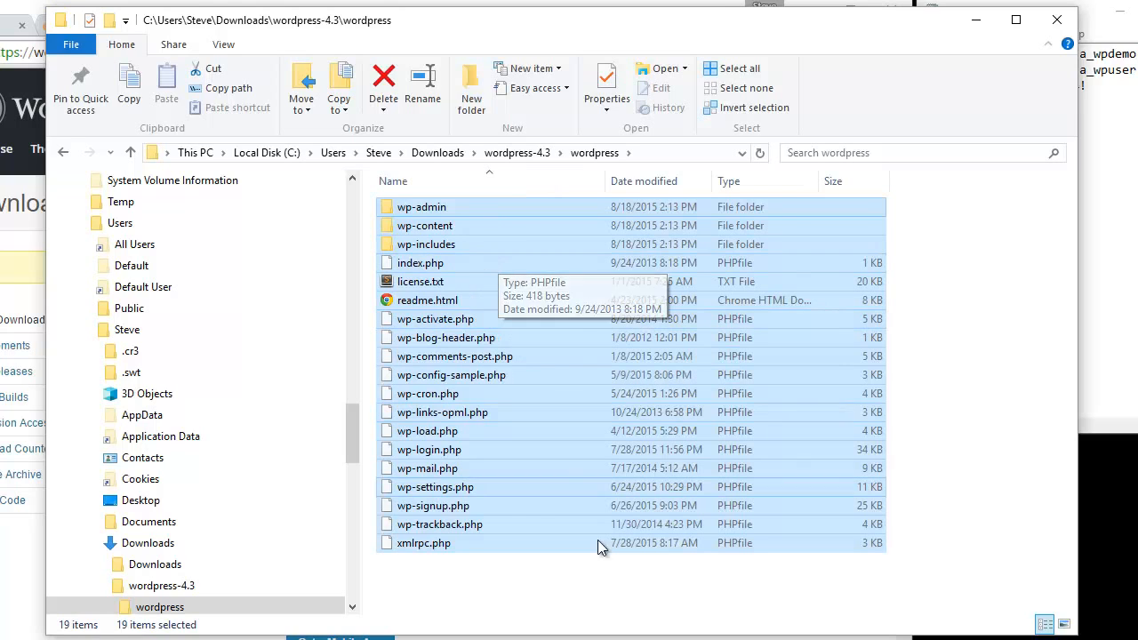
pyautogui.moveTo(1078, 290); pyautogui.dragTo(965, 290)
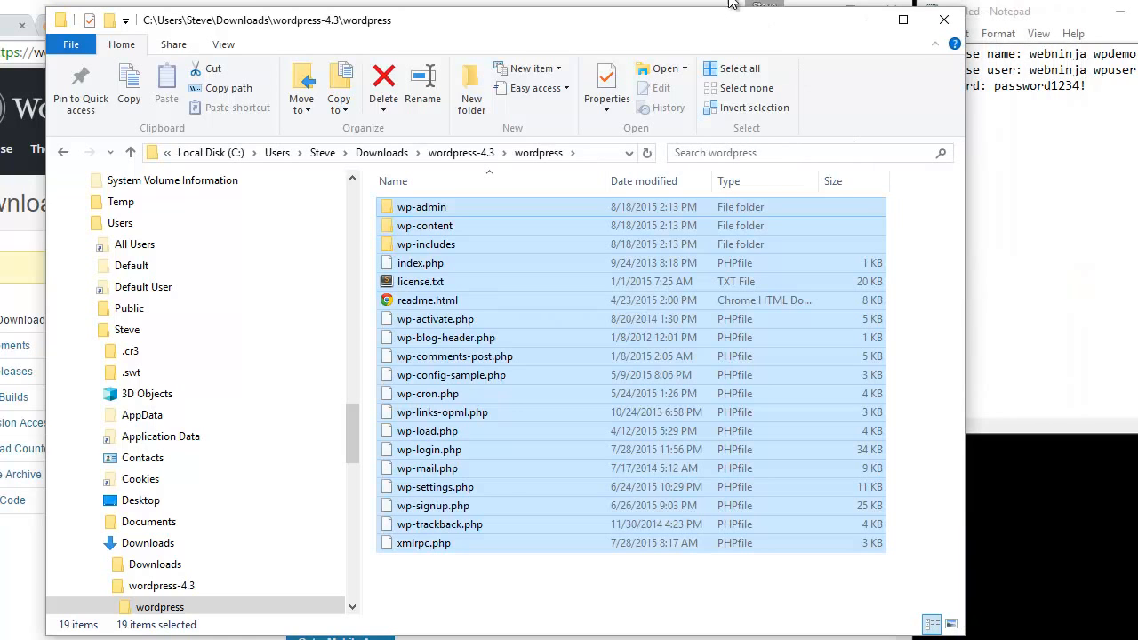
pyautogui.moveTo(700, 27); pyautogui.dragTo(612, 46)
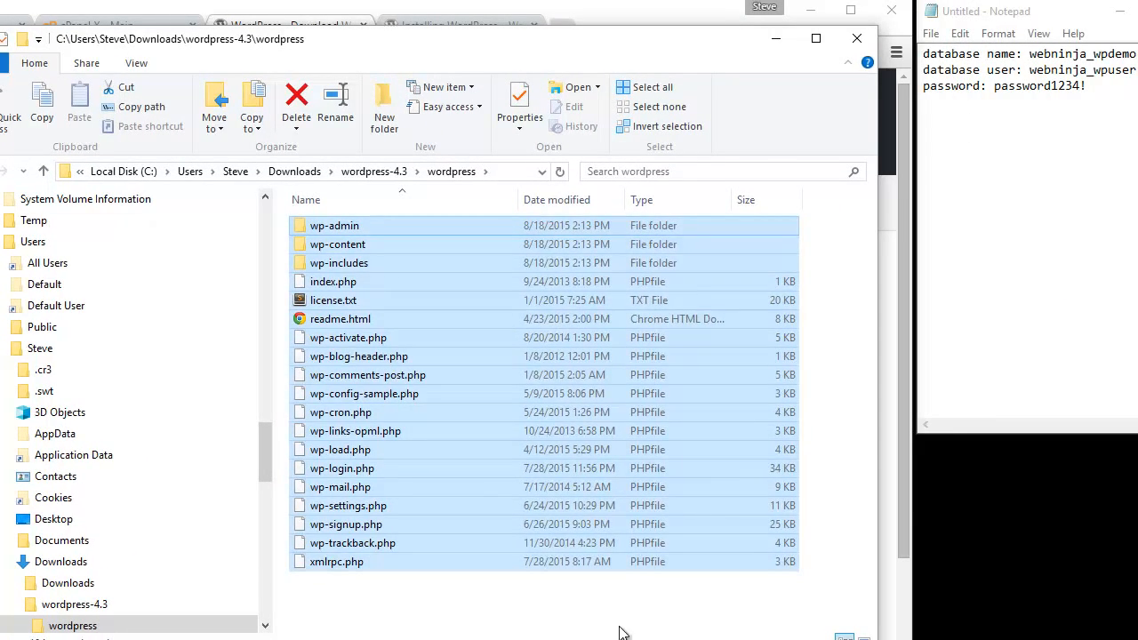
pyautogui.click(606, 614)
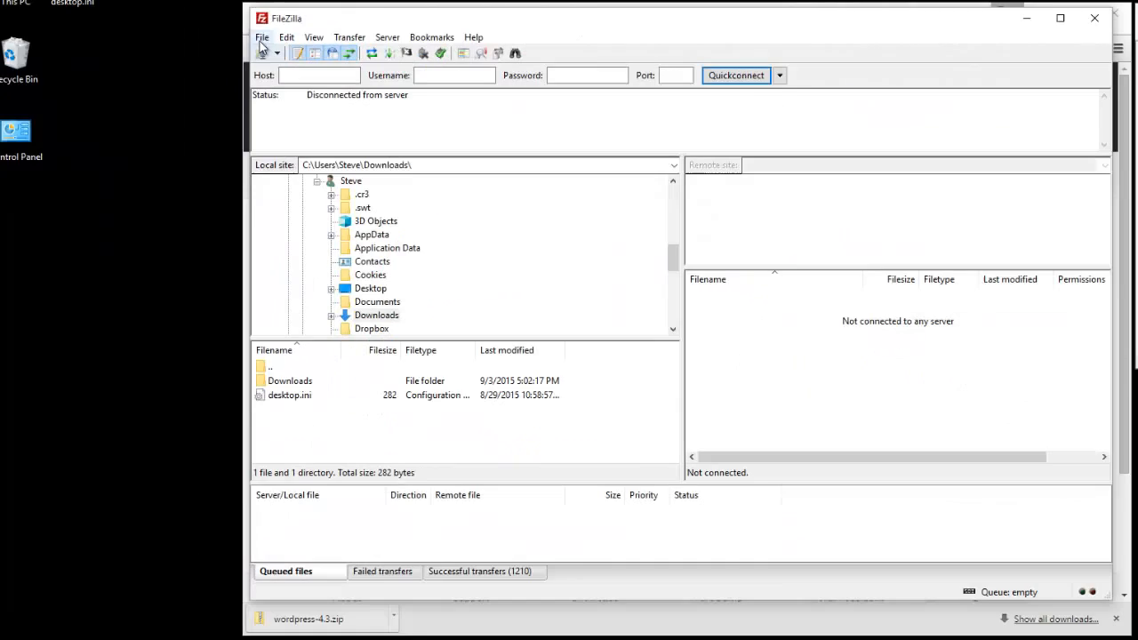
# - Add a new Site Manager entry named 'My WordPress Site'
pyautogui.click(88, 37)
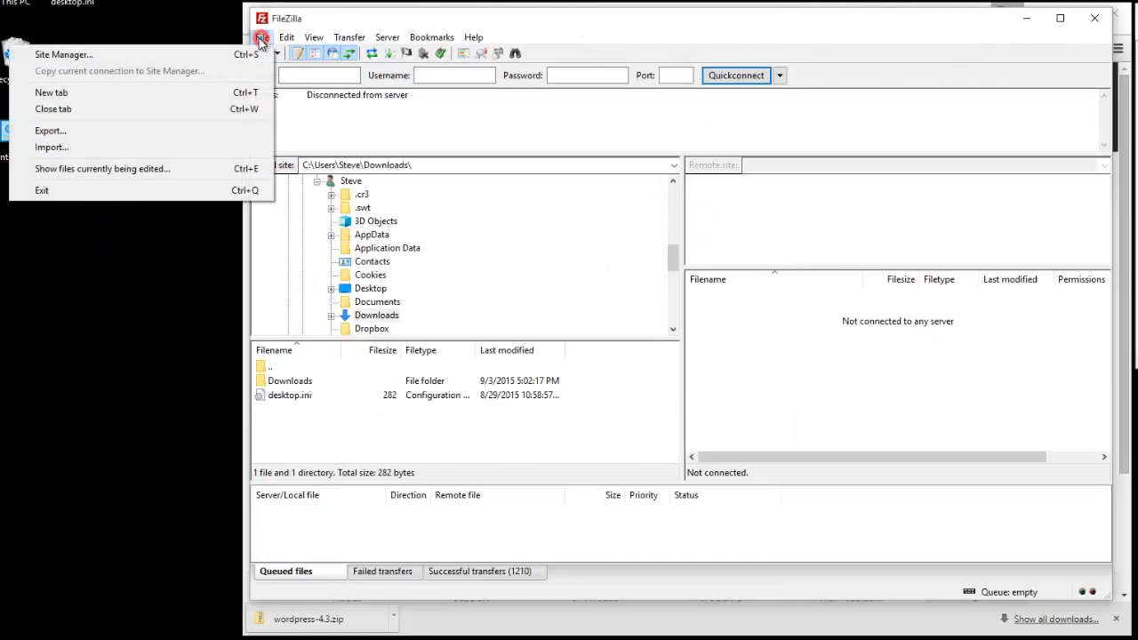
pyautogui.click(180, 55)
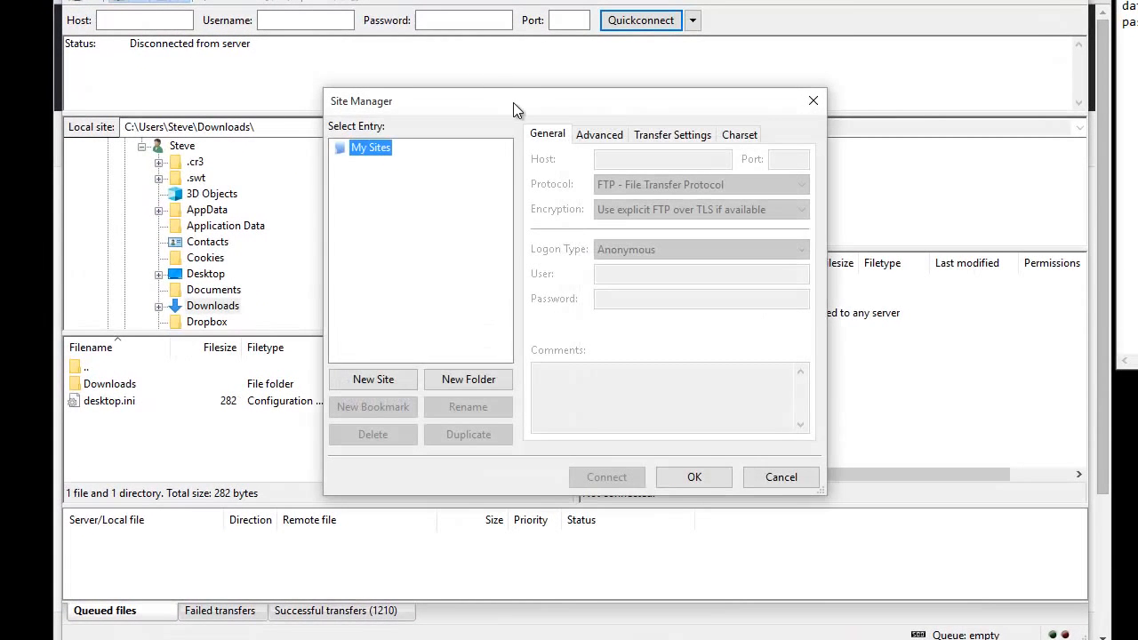
pyautogui.moveTo(513, 102); pyautogui.dragTo(494, 79)
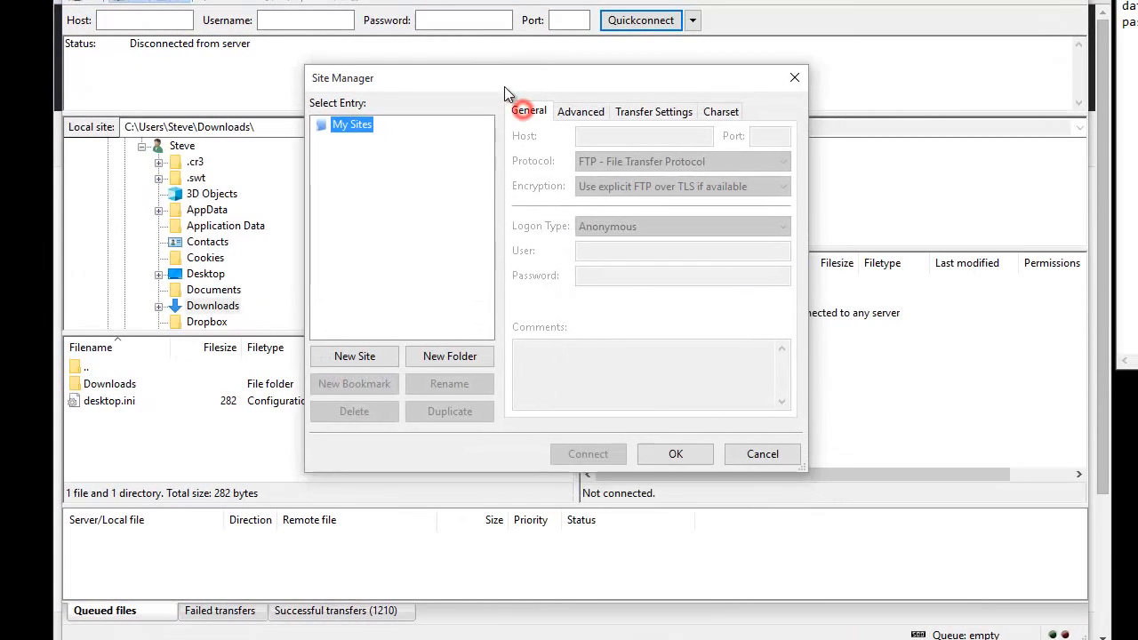
pyautogui.click(372, 355)
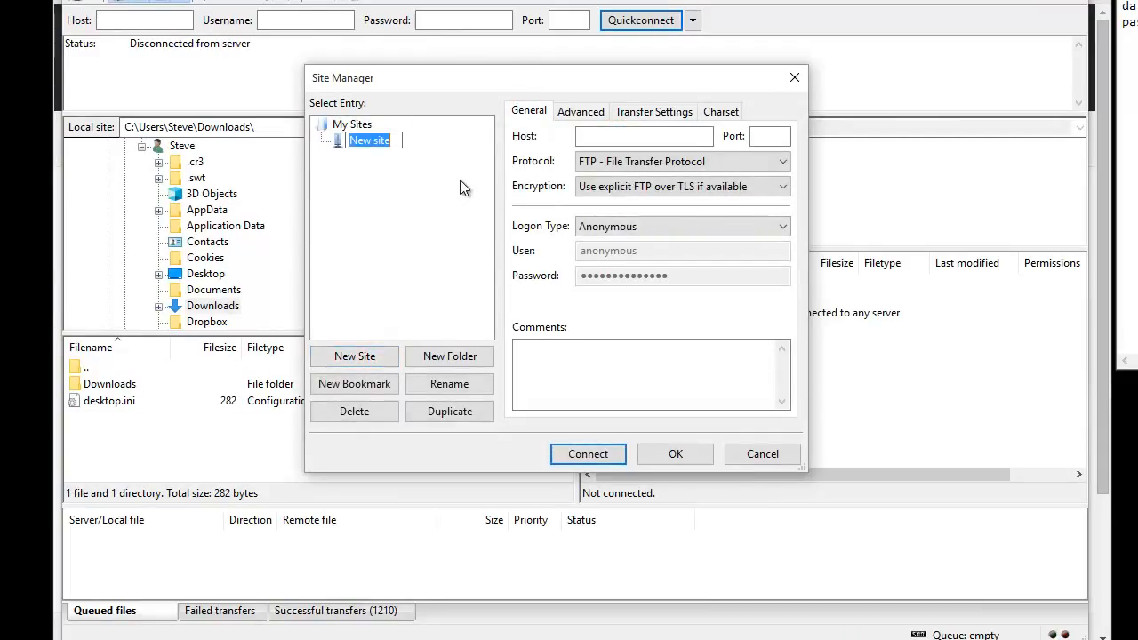
pyautogui.write('My ')
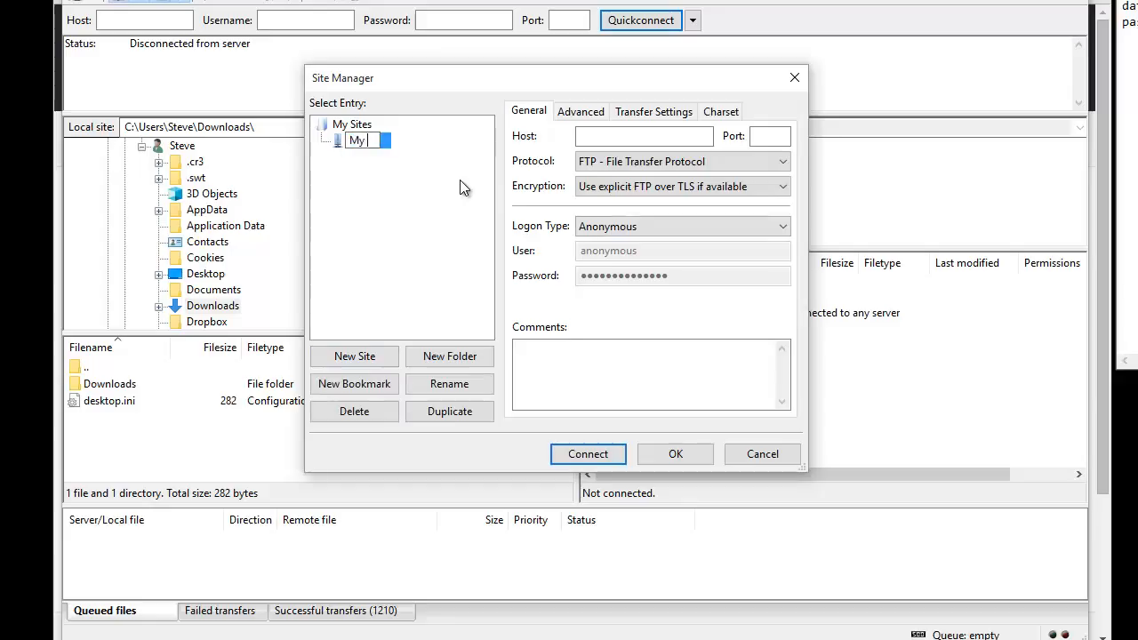
pyautogui.write('WordPress Site')
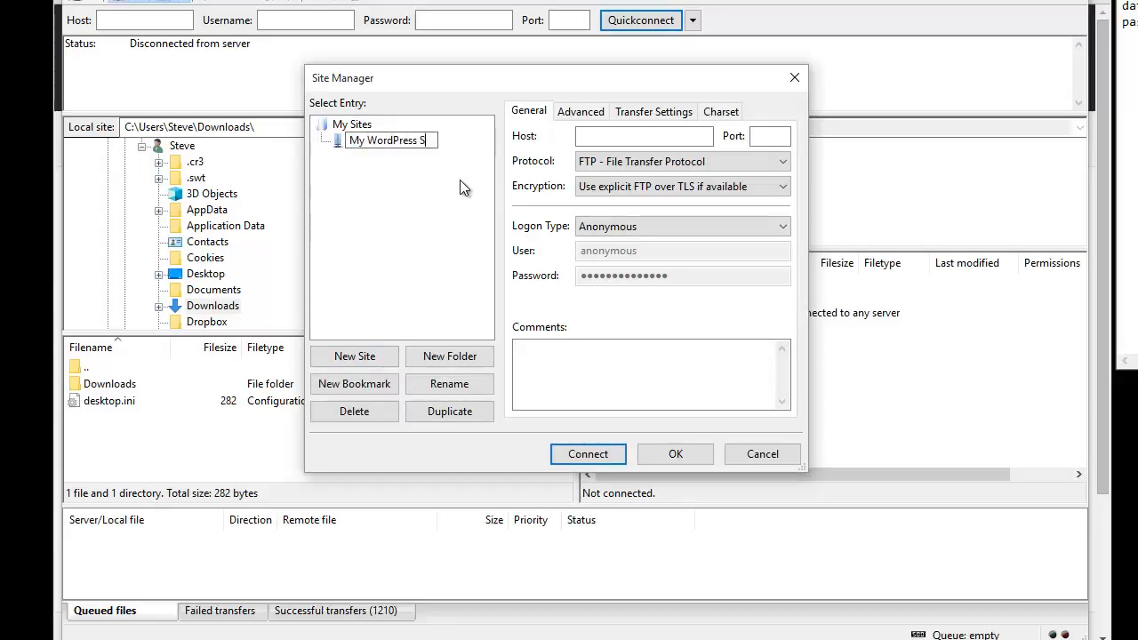
pyautogui.click(626, 135)
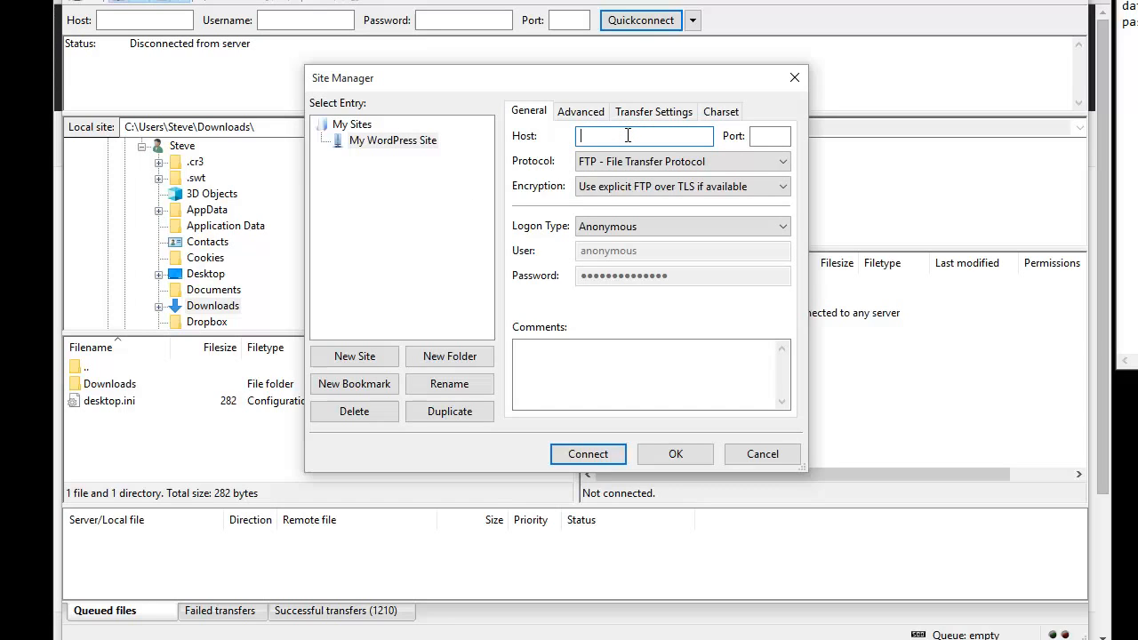
# - Set host stevetheweb.ninja, FTP, Normal logon with the account's user name and password, then connect
pyautogui.write('stevetheweb.ninja')
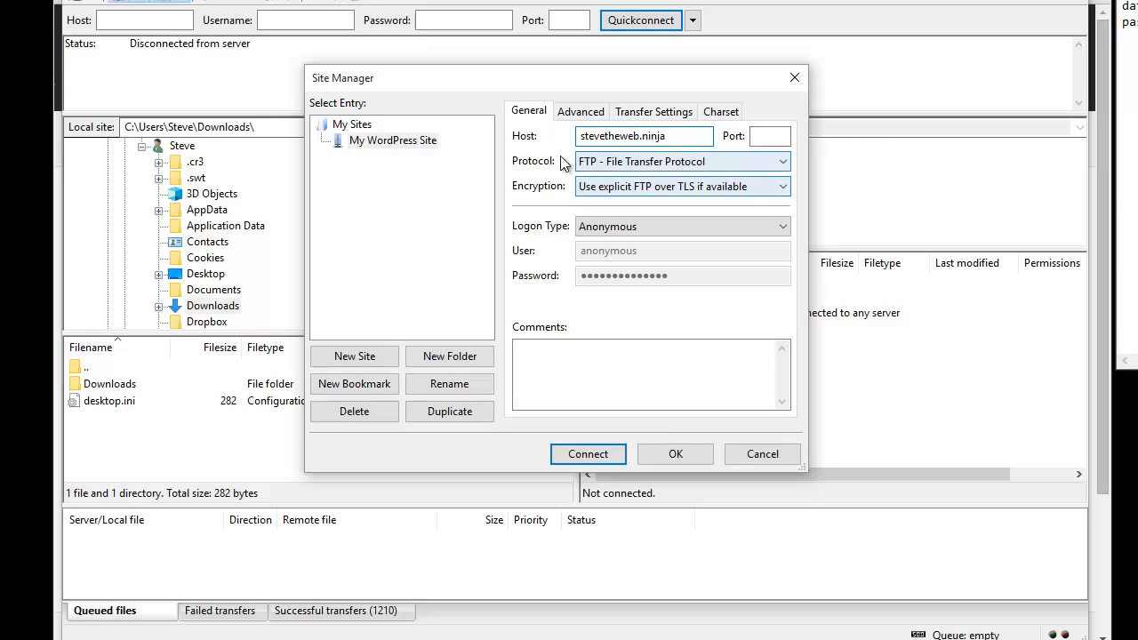
pyautogui.click(640, 161)
pyautogui.click(622, 181)
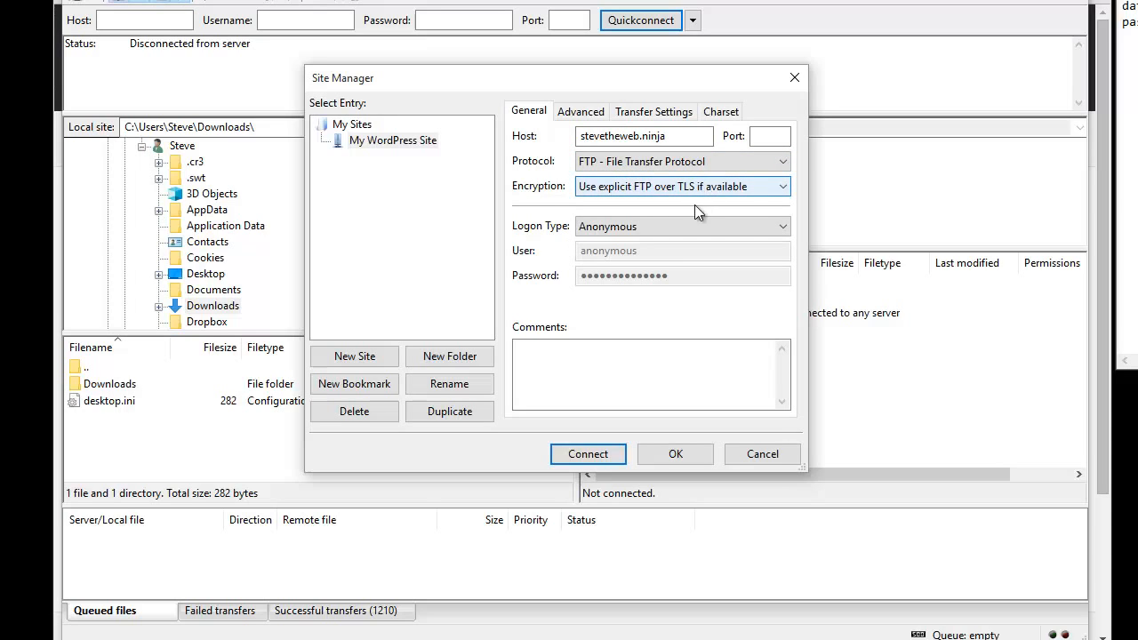
pyautogui.click(634, 224)
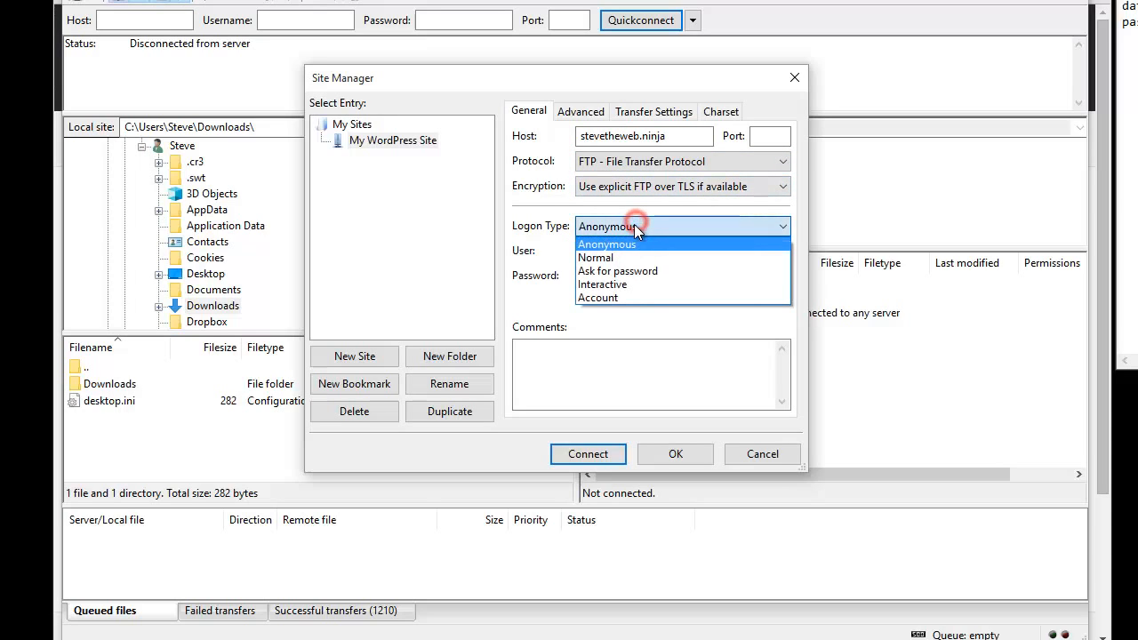
pyautogui.click(613, 258)
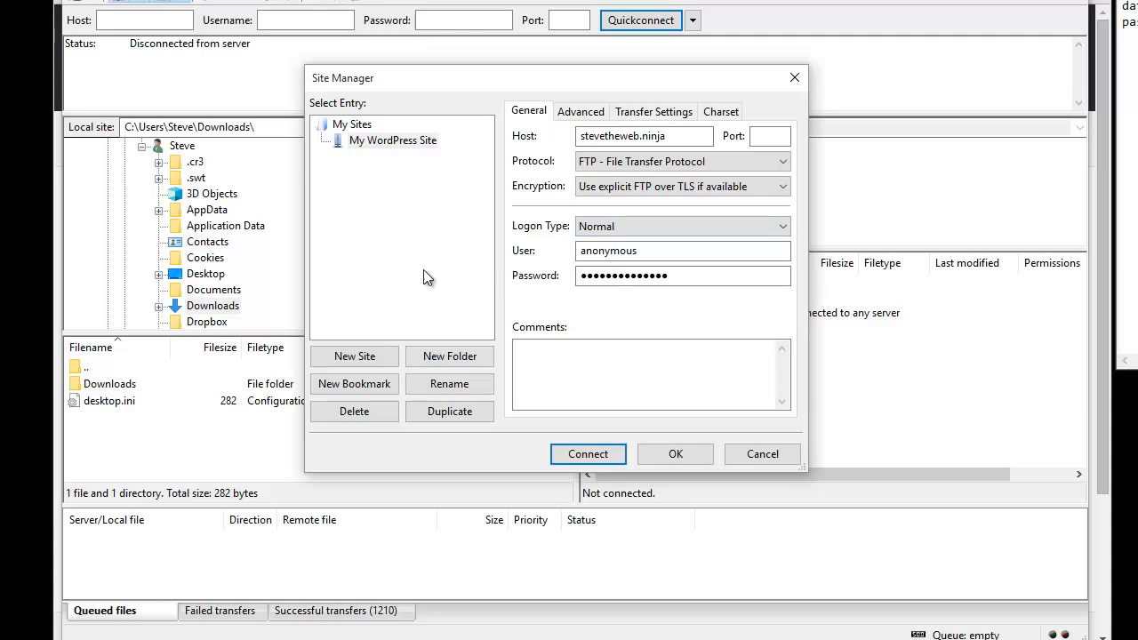
pyautogui.click(677, 251)
pyautogui.doubleClick(680, 249)
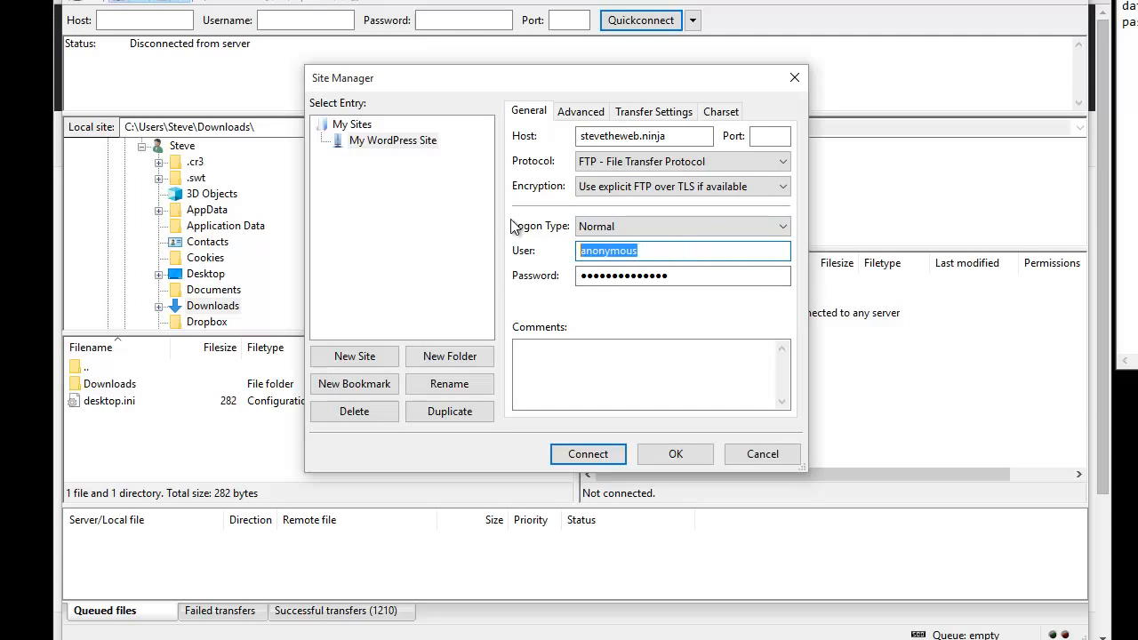
pyautogui.write('webninja')
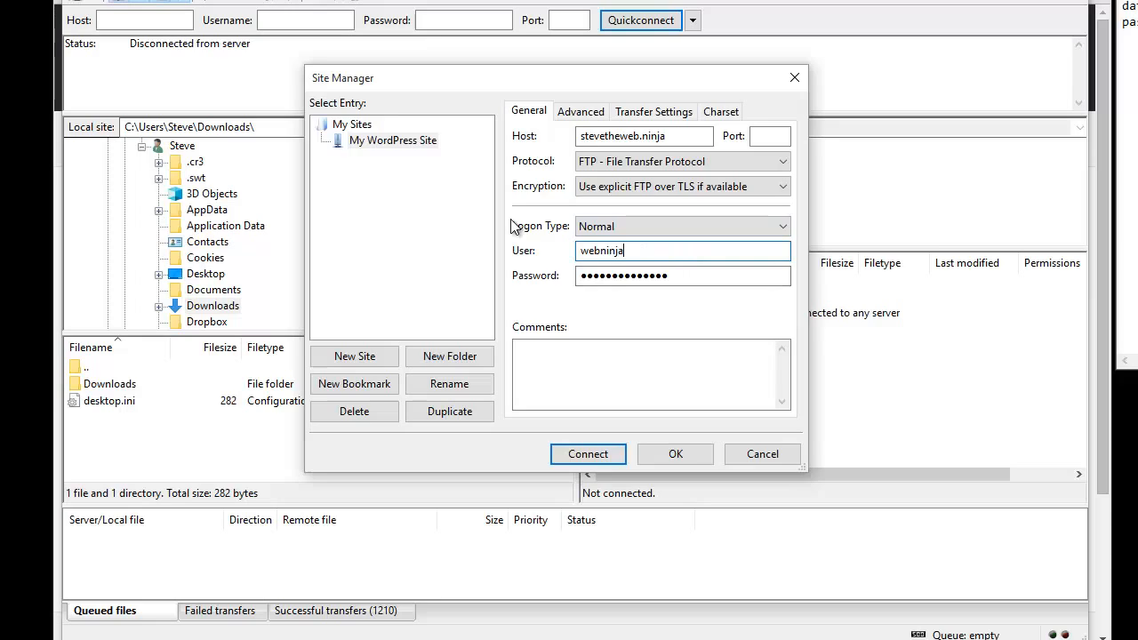
pyautogui.press('Tab')
pyautogui.write('pass')
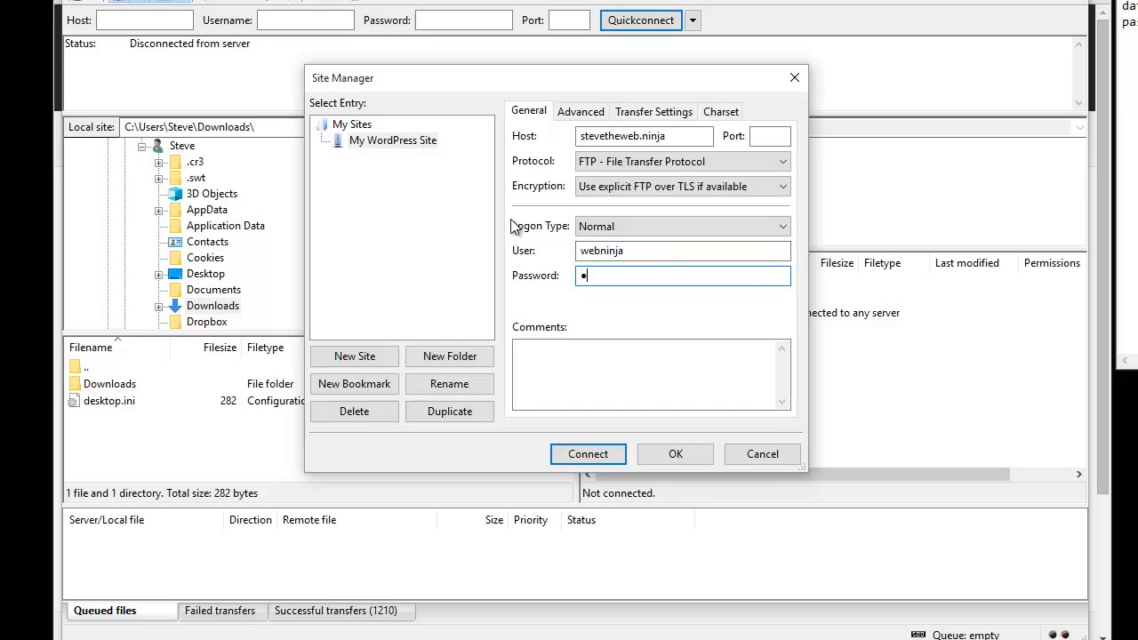
pyautogui.write('word')
pyautogui.click(610, 454)
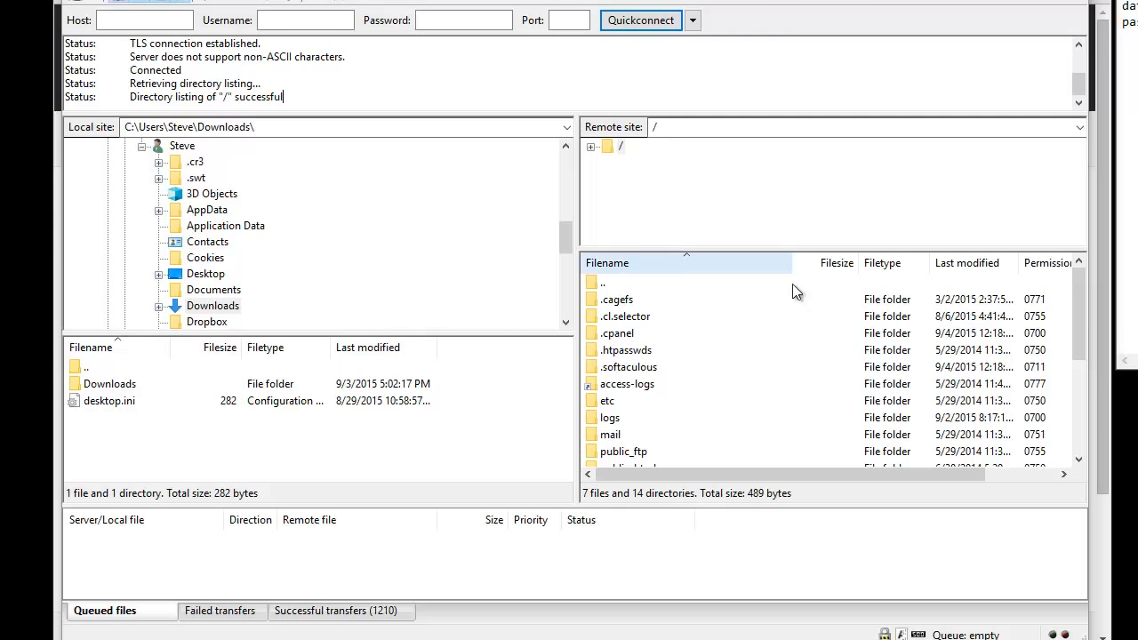
# - Compare the www and public_html folders on the server, then open public_html
pyautogui.moveTo(1081, 312); pyautogui.dragTo(1068, 391)
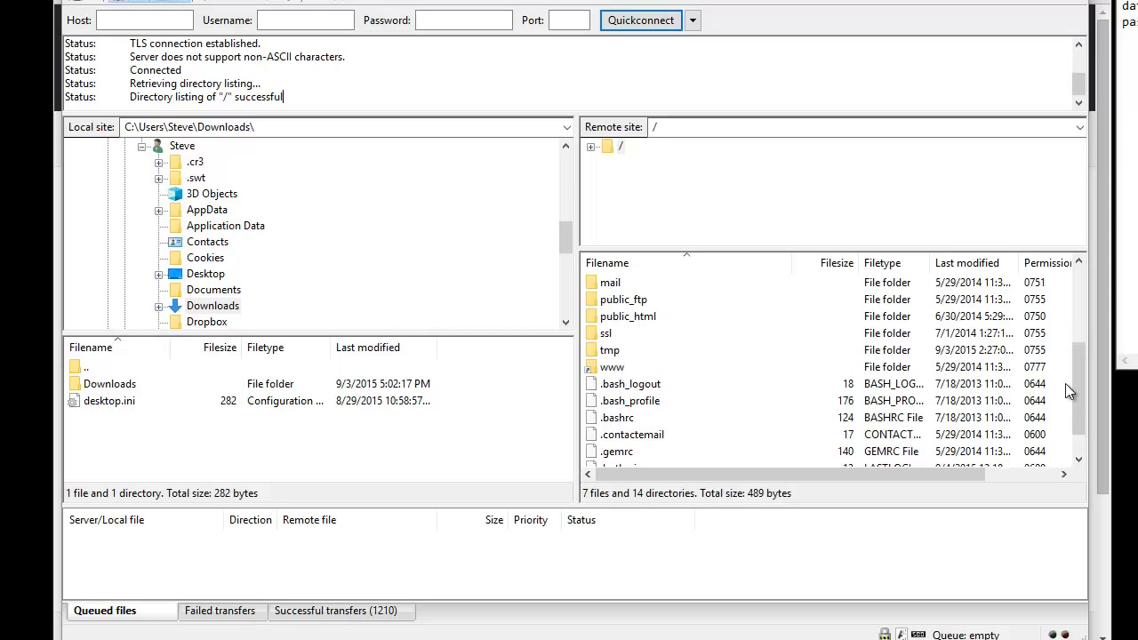
pyautogui.click(613, 367)
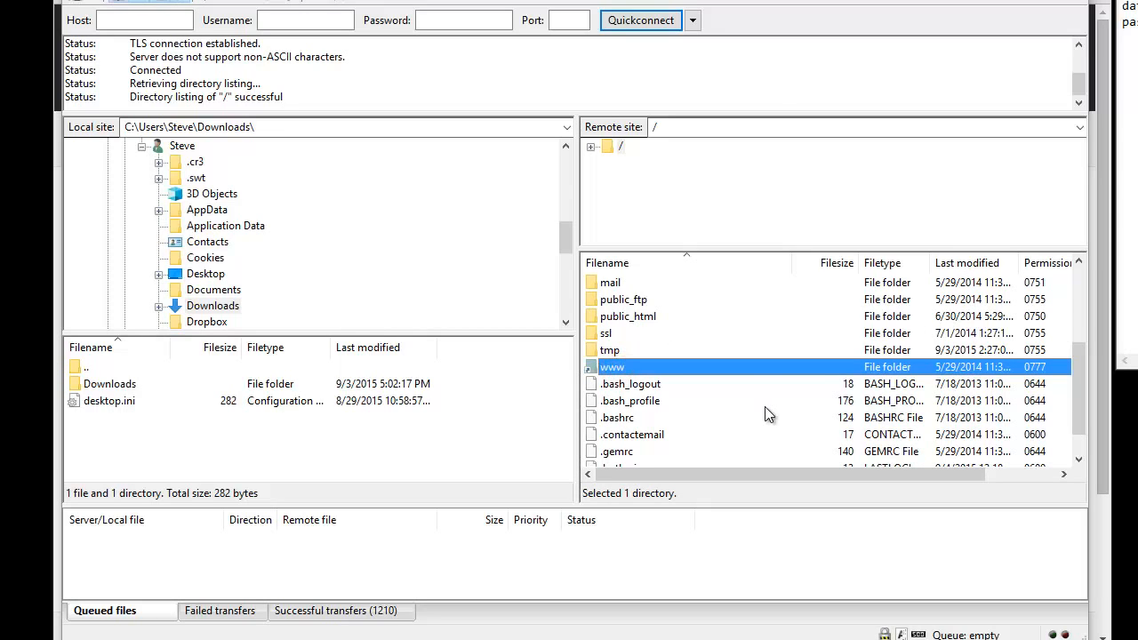
pyautogui.click(641, 319)
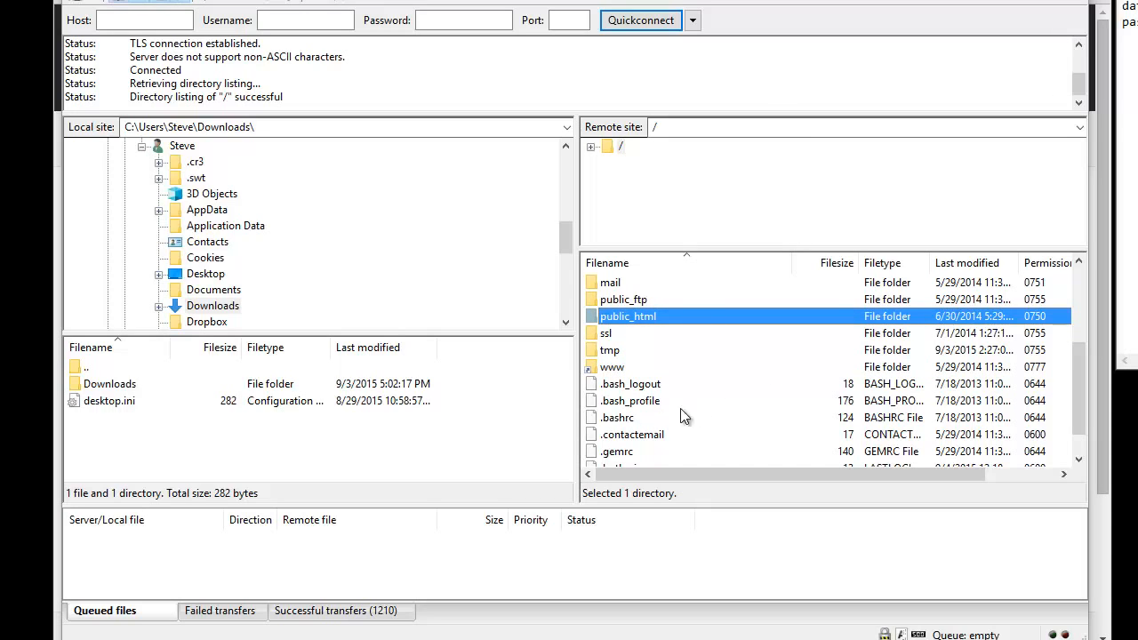
pyautogui.click(616, 367)
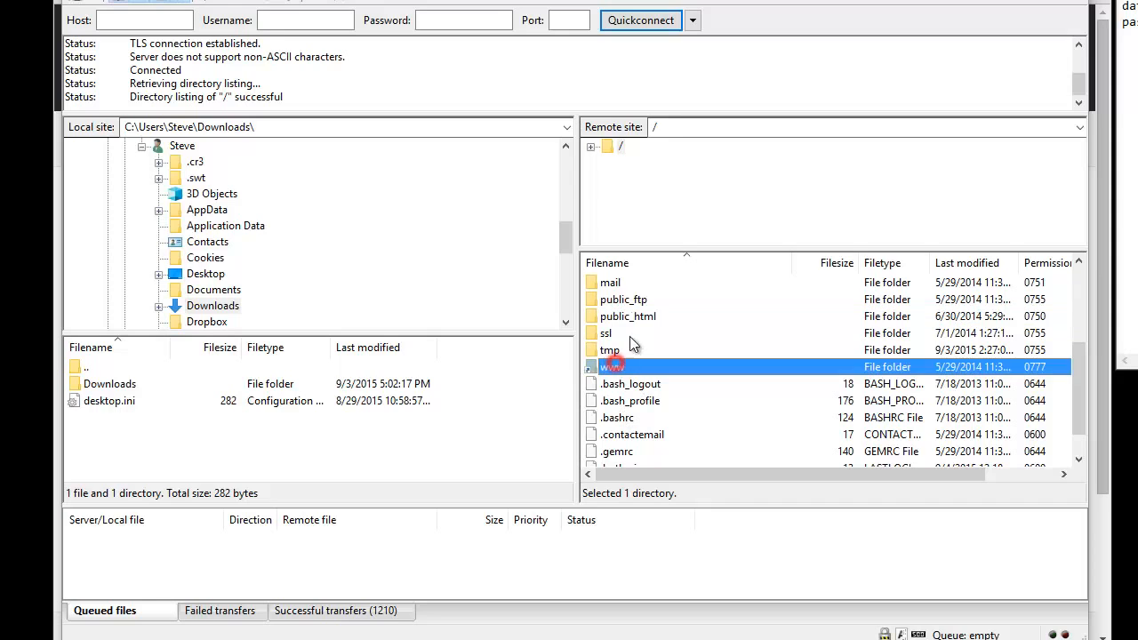
pyautogui.click(627, 317)
pyautogui.click(616, 366)
pyautogui.click(627, 317)
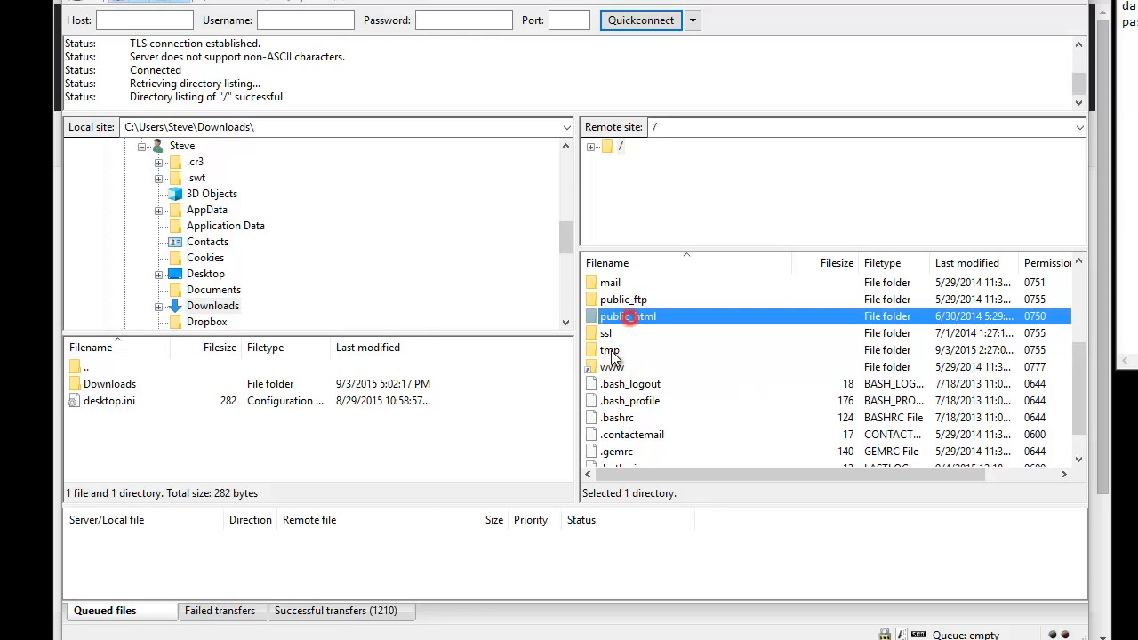
pyautogui.click(614, 367)
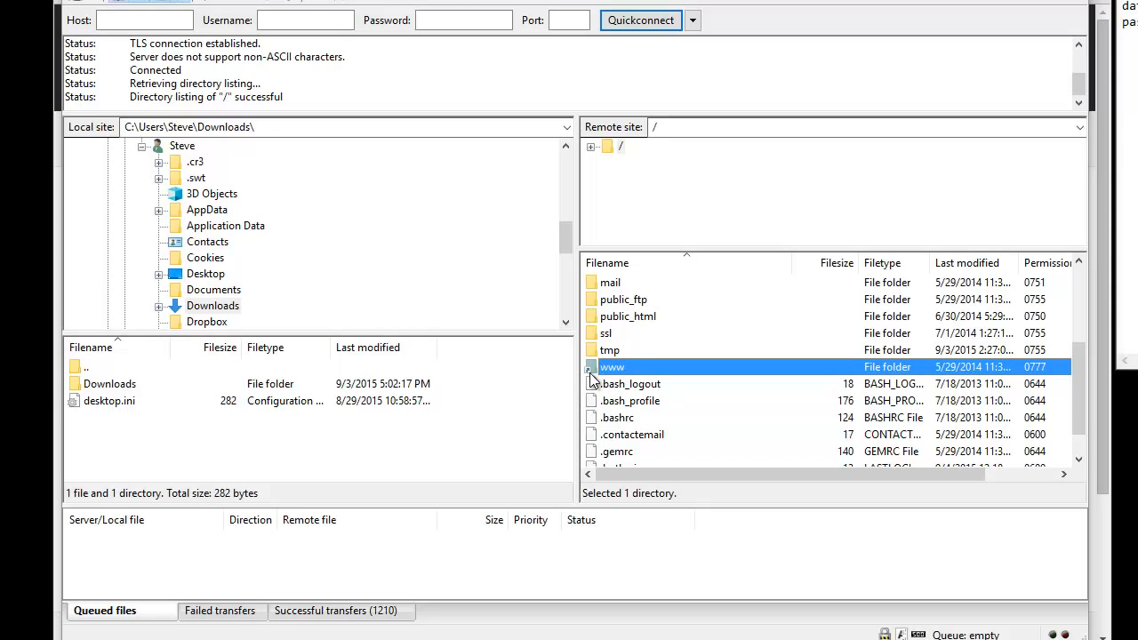
pyautogui.click(629, 322)
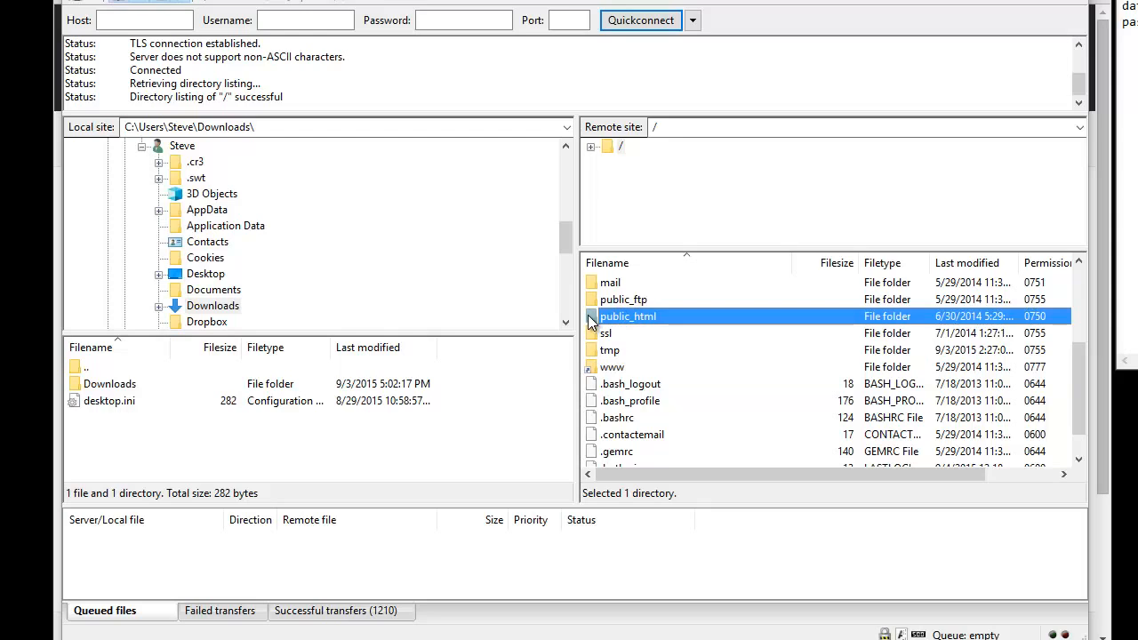
pyautogui.doubleClick(591, 322)
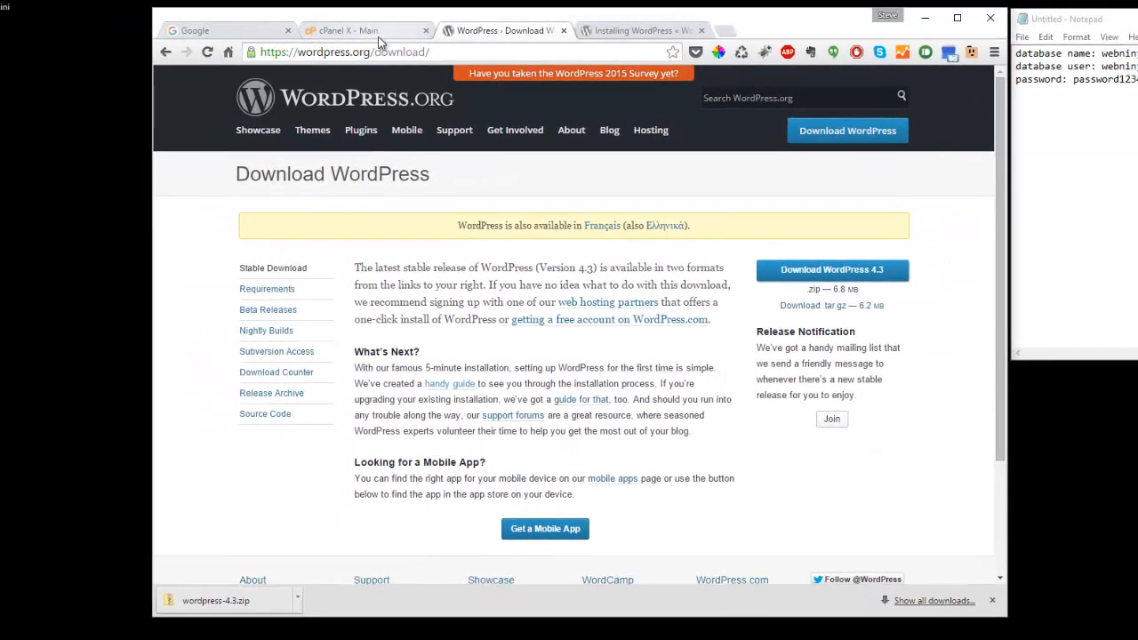
# - Load stevetheweb.ninja in a new Chrome tab, see only cgi-bin/ listed, and return to FileZilla
pyautogui.click(724, 30)
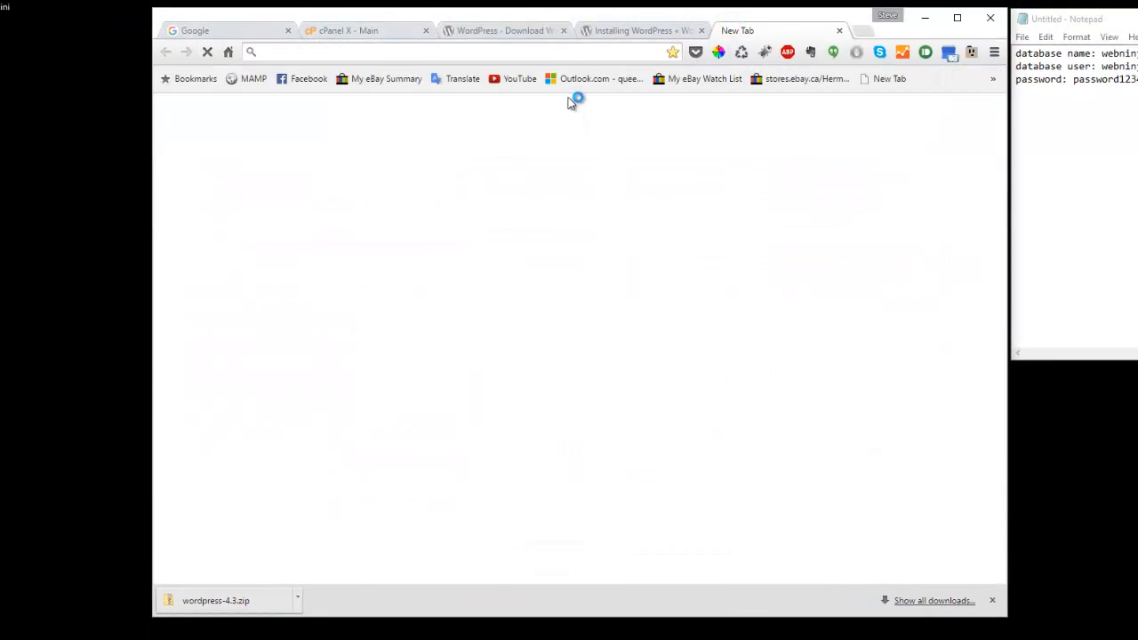
pyautogui.write('stevetheweb.ninja')
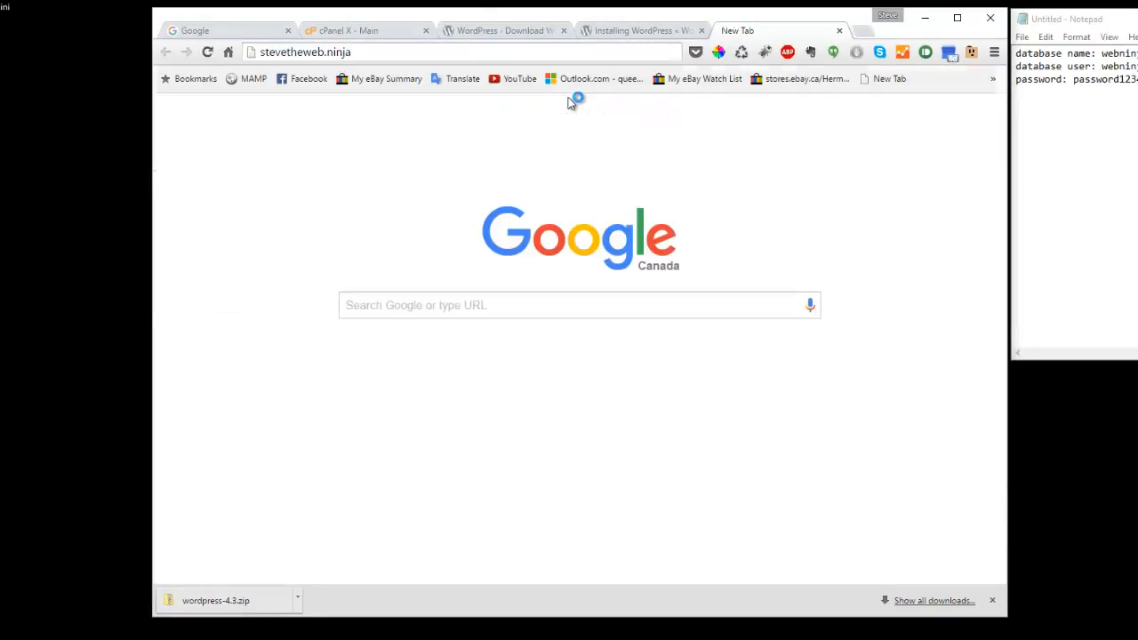
pyautogui.press('Return')
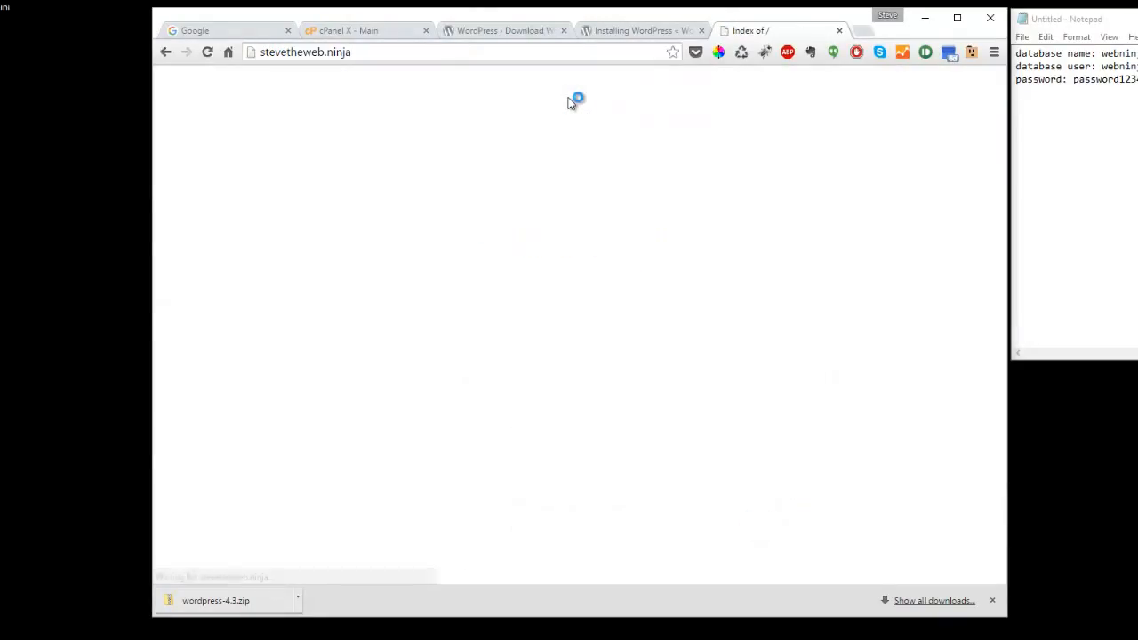
pyautogui.tripleClick(374, 209)
pyautogui.click(492, 295)
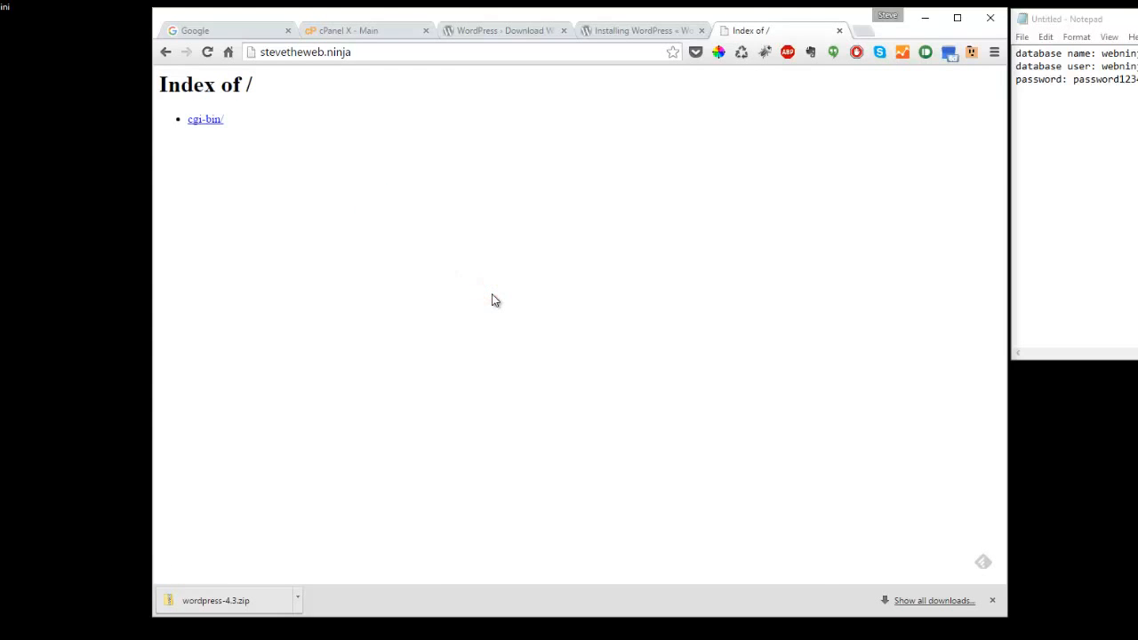
pyautogui.hotkey('alt', 'Tab')
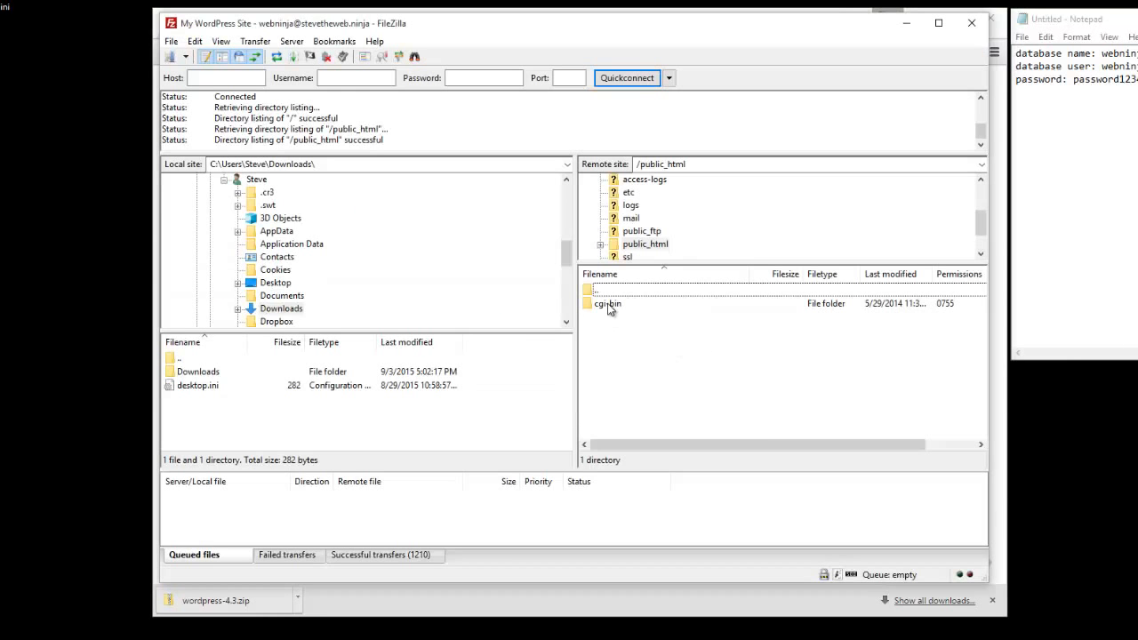
# - Browse the local tree to Downloads > wordpress-4.3 > wordpress and enlarge the local file list
pyautogui.click(610, 305)
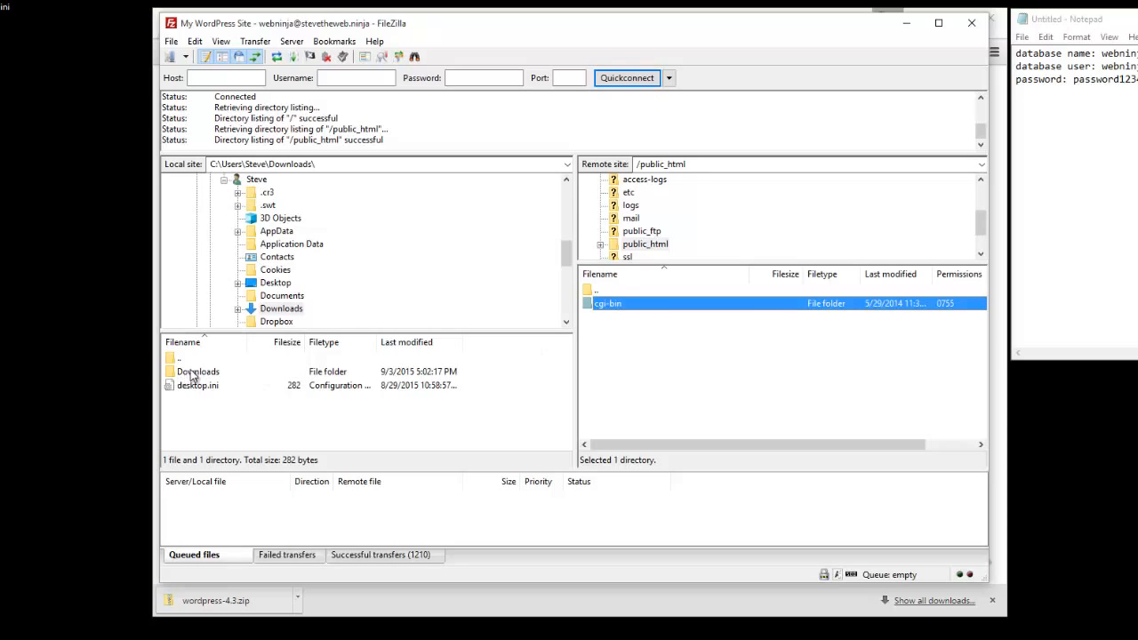
pyautogui.click(282, 308)
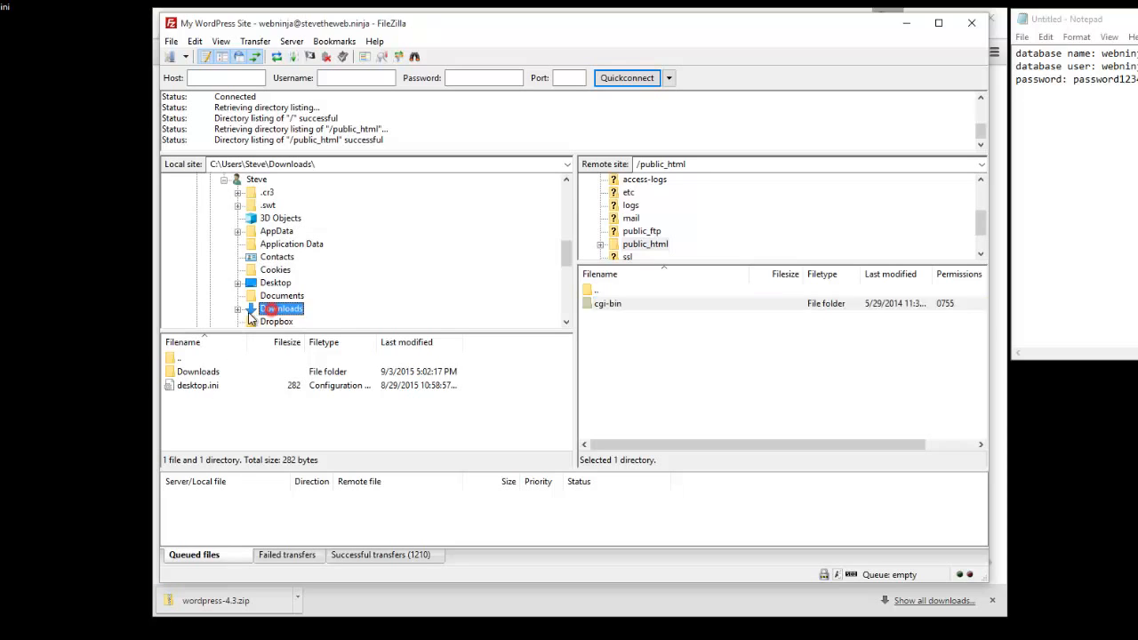
pyautogui.scroll(-2, 250, 309)
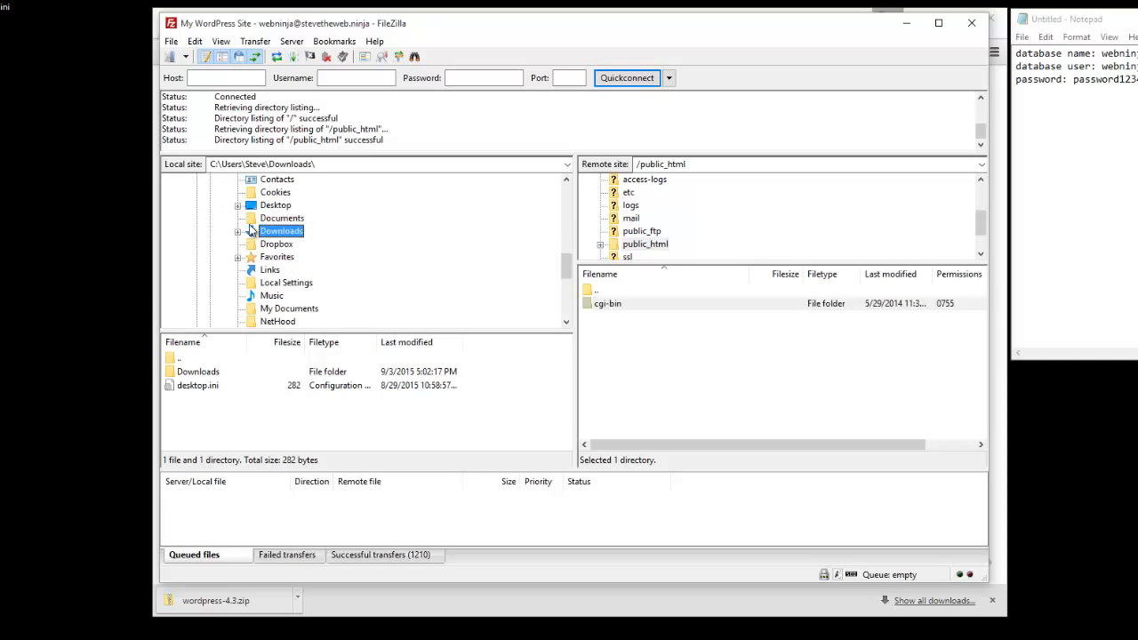
pyautogui.click(237, 231)
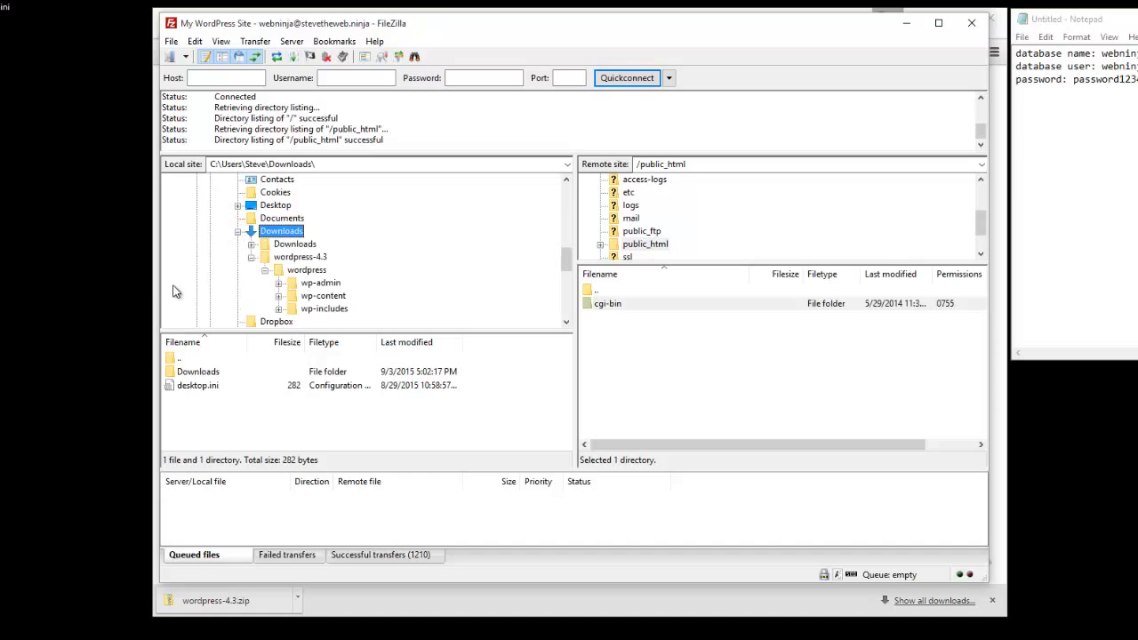
pyautogui.click(280, 257)
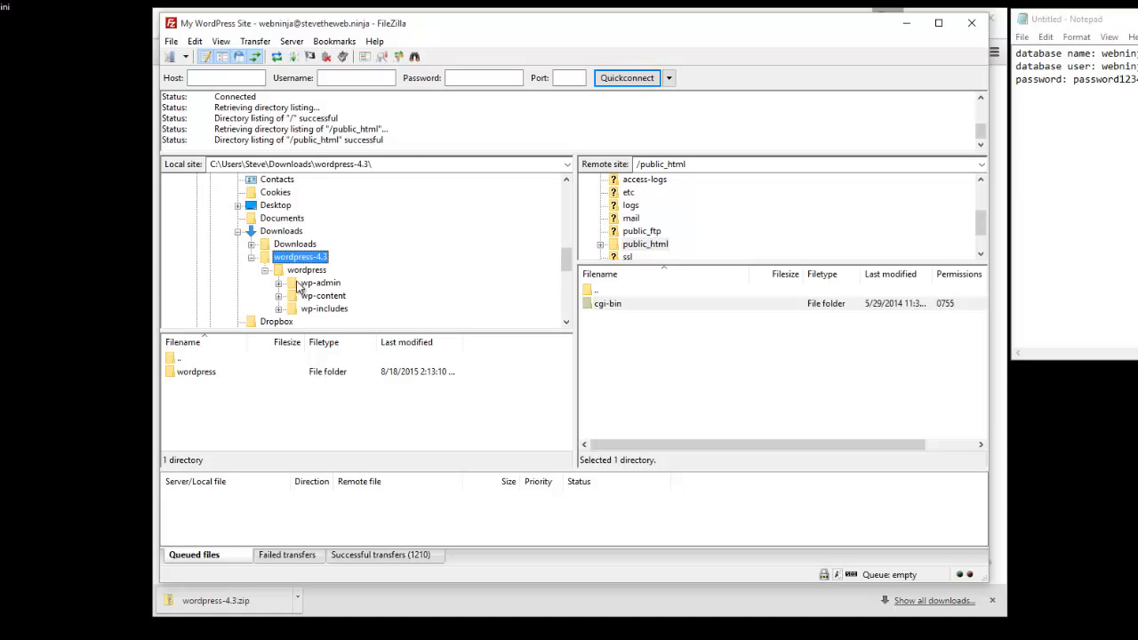
pyautogui.click(302, 270)
pyautogui.moveTo(234, 330); pyautogui.dragTo(240, 247)
# - Select wp-admin through xmlrpc.php and drag them into the remote public_html folder
pyautogui.click(198, 285)
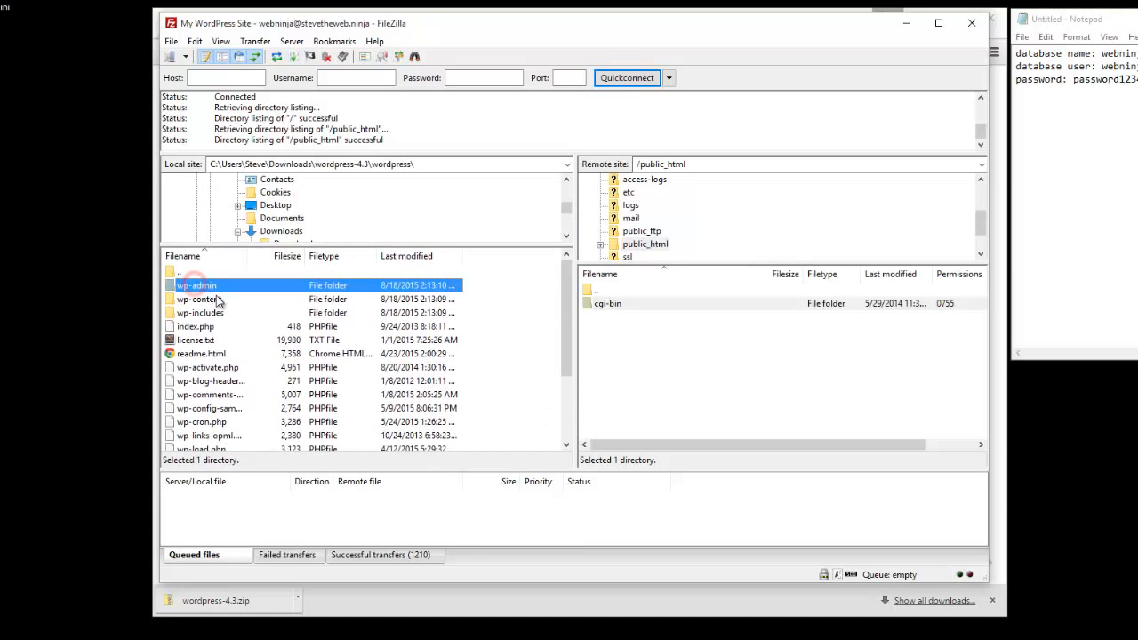
pyautogui.scroll(-3, 215, 302)
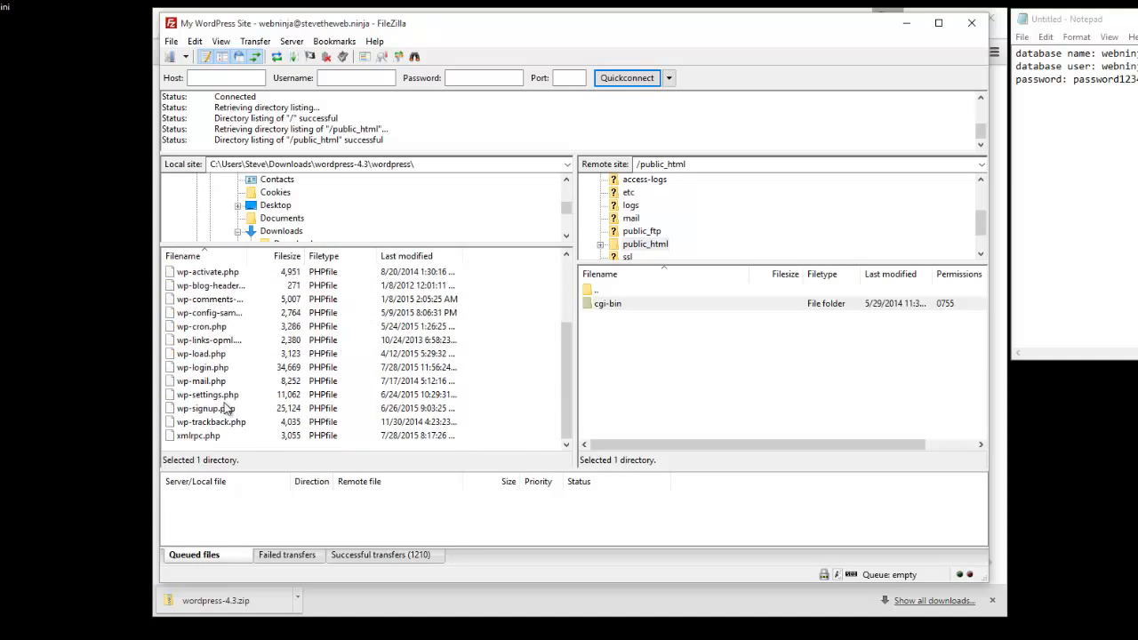
pyautogui.keyDown('shift'); pyautogui.click(205, 436); pyautogui.keyUp('shift')
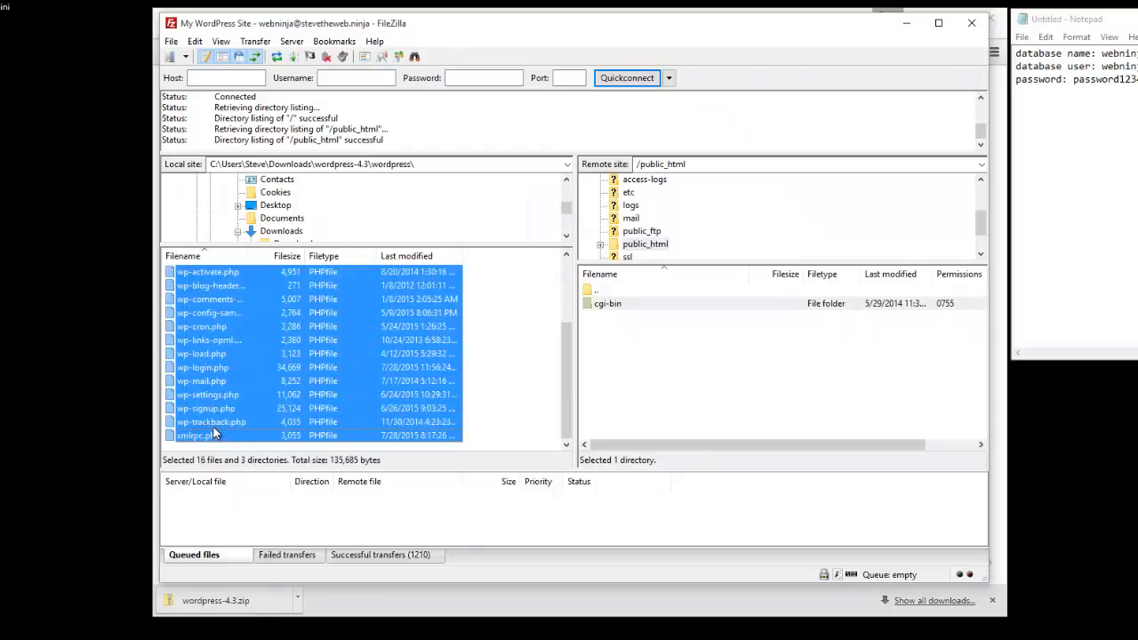
pyautogui.scroll(3, 215, 422)
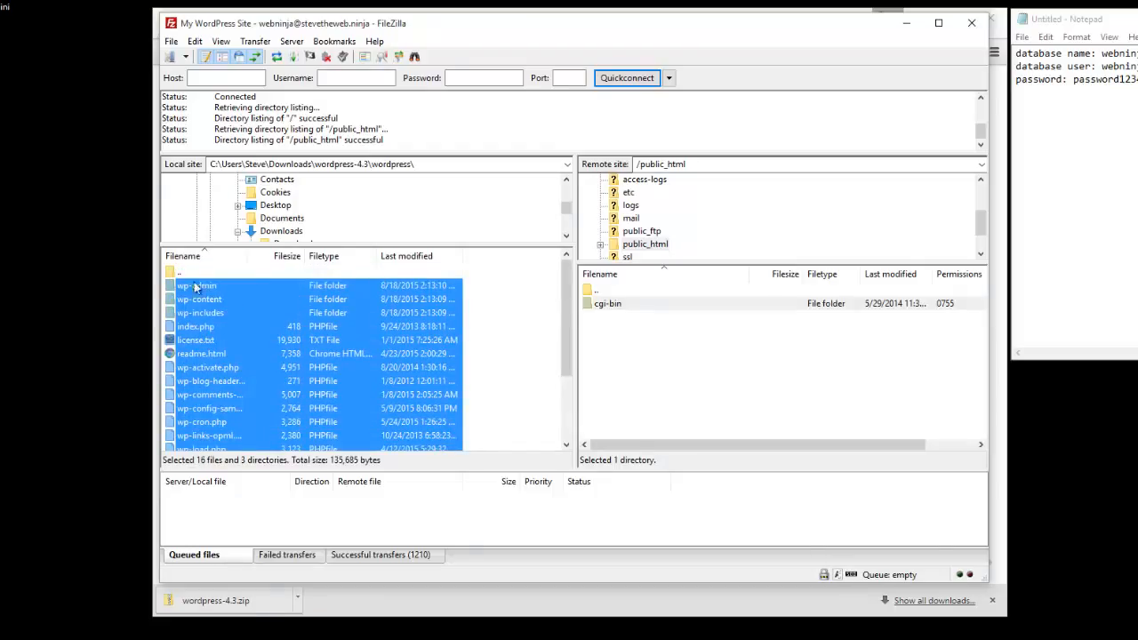
pyautogui.moveTo(181, 287); pyautogui.dragTo(658, 374)
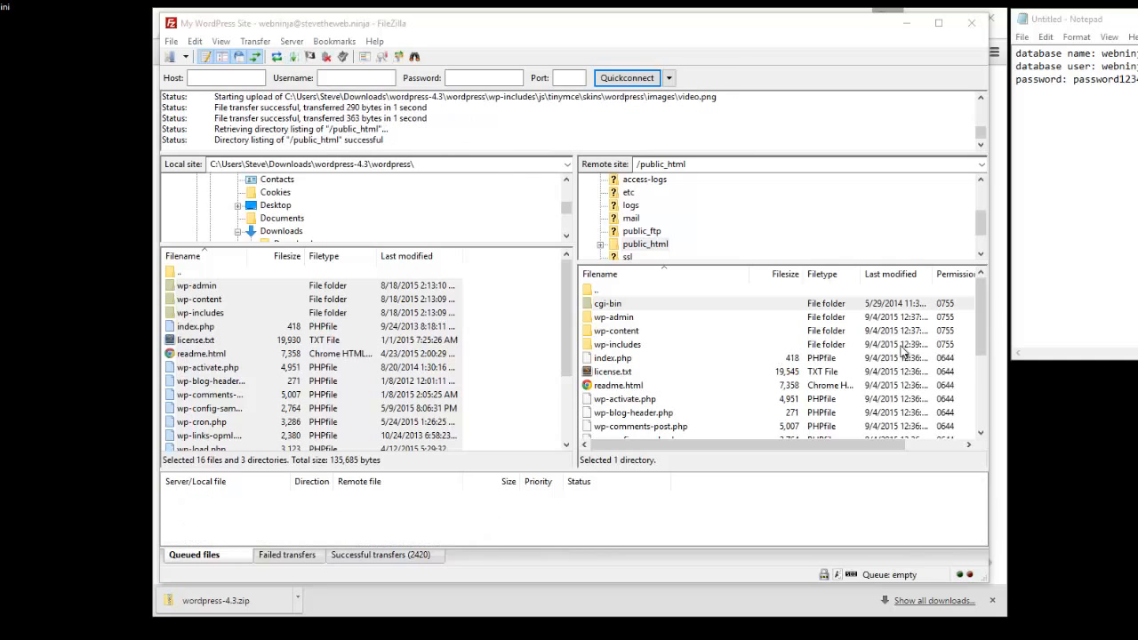
# - Let the WordPress upload to public_html finish, then return to Chrome
pyautogui.moveTo(981, 310); pyautogui.dragTo(967, 331)
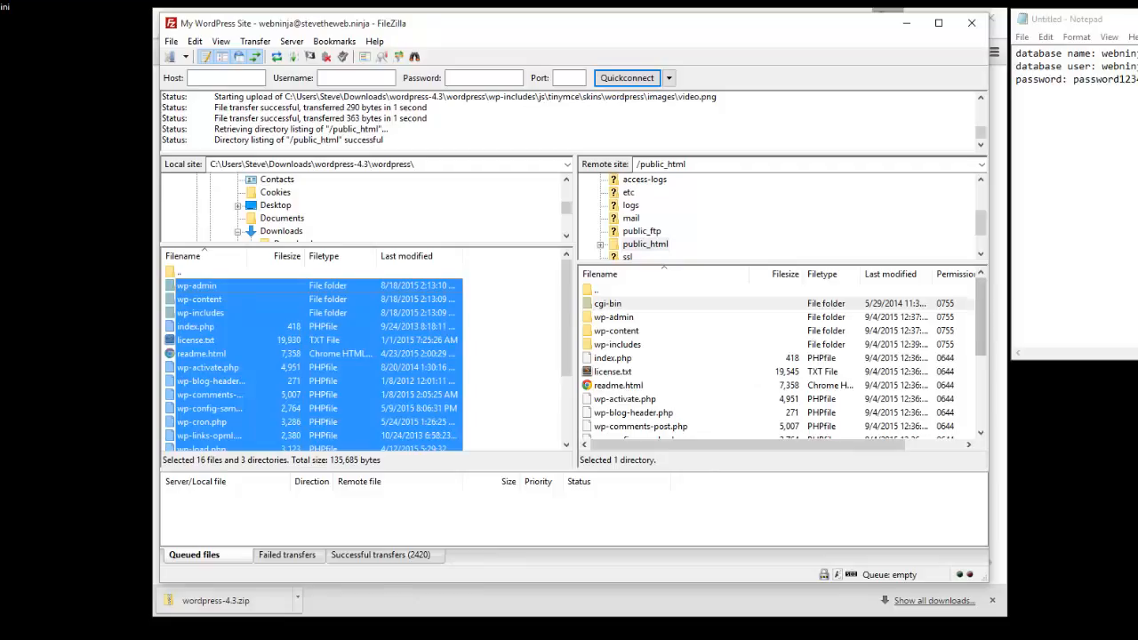
pyautogui.click(280, 638)
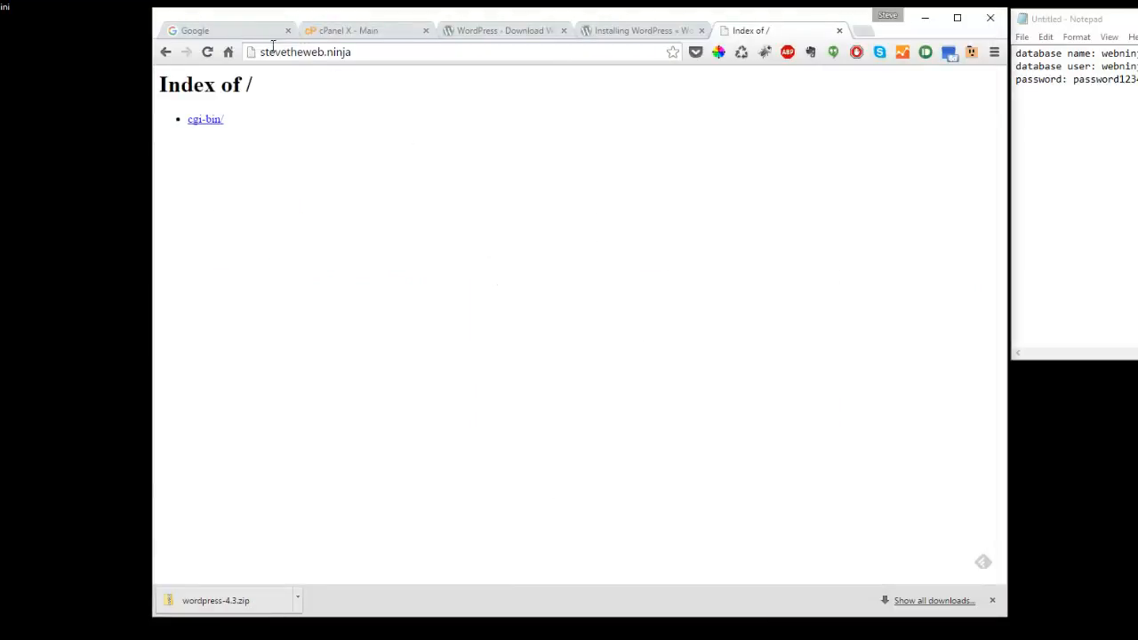
# - Reload stevetheweb.ninja to reach WordPress setup and continue with English (United States)
pyautogui.moveTo(262, 51); pyautogui.dragTo(368, 51)
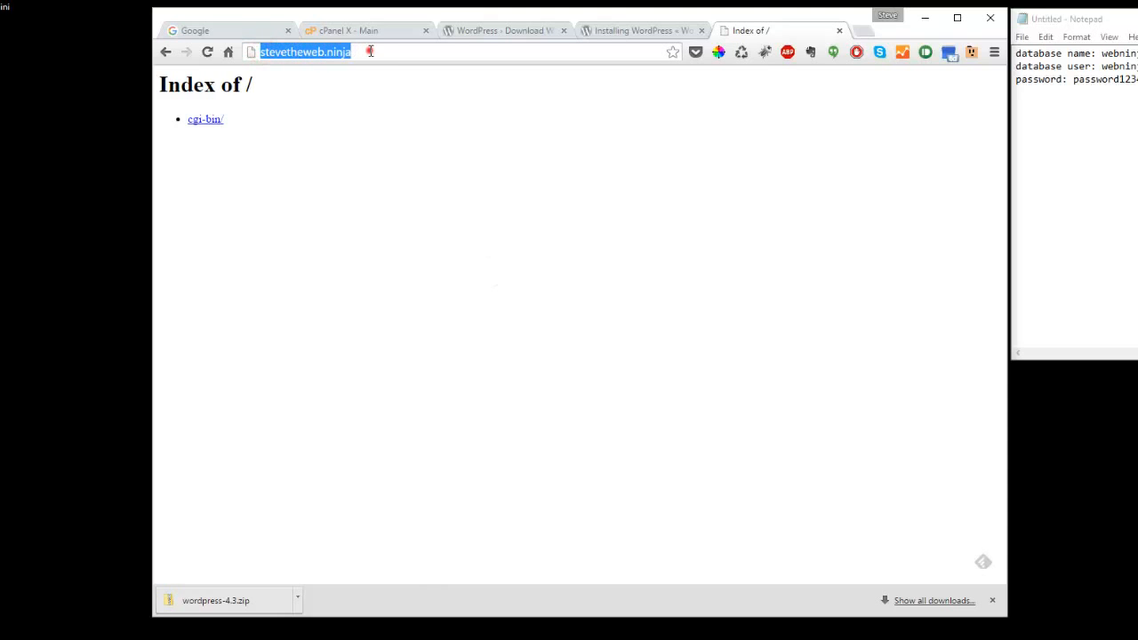
pyautogui.click(371, 52)
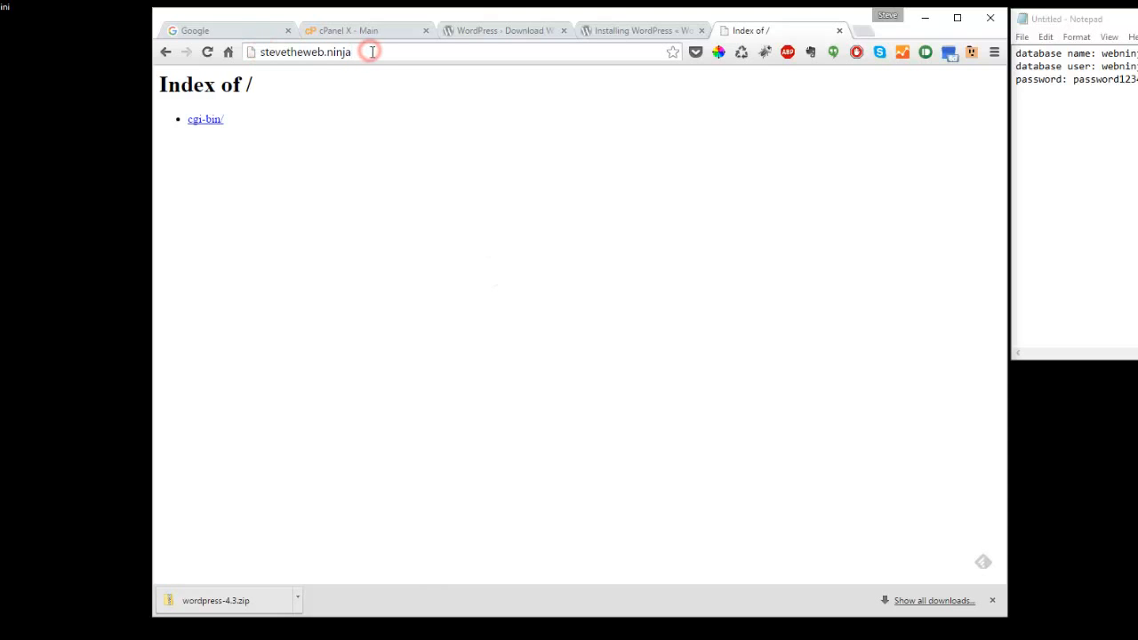
pyautogui.click(207, 53)
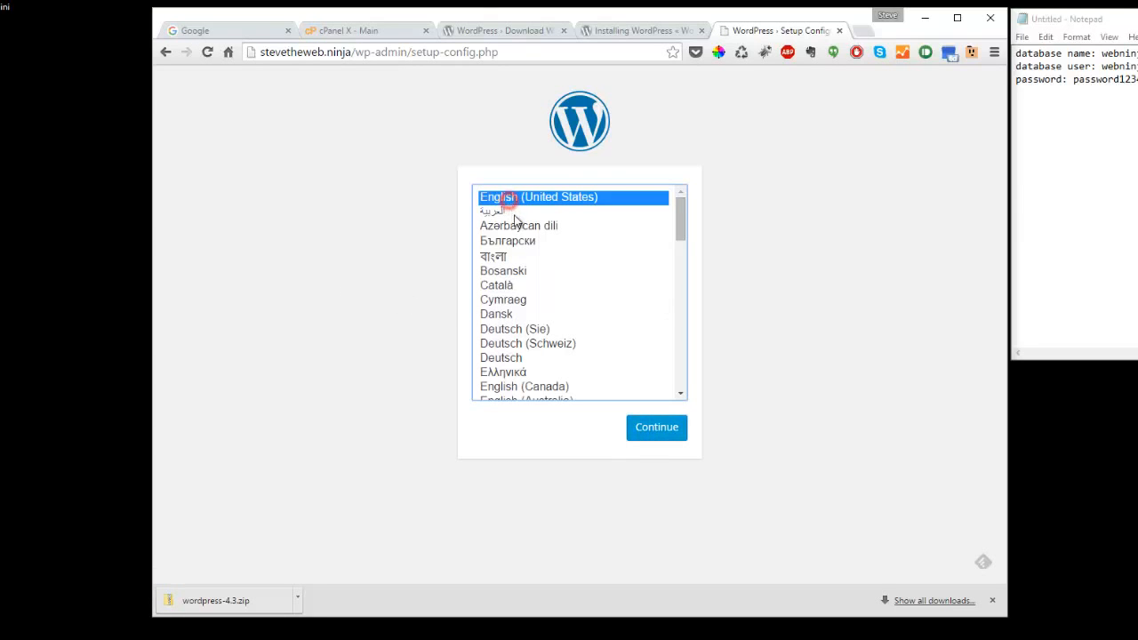
pyautogui.click(655, 428)
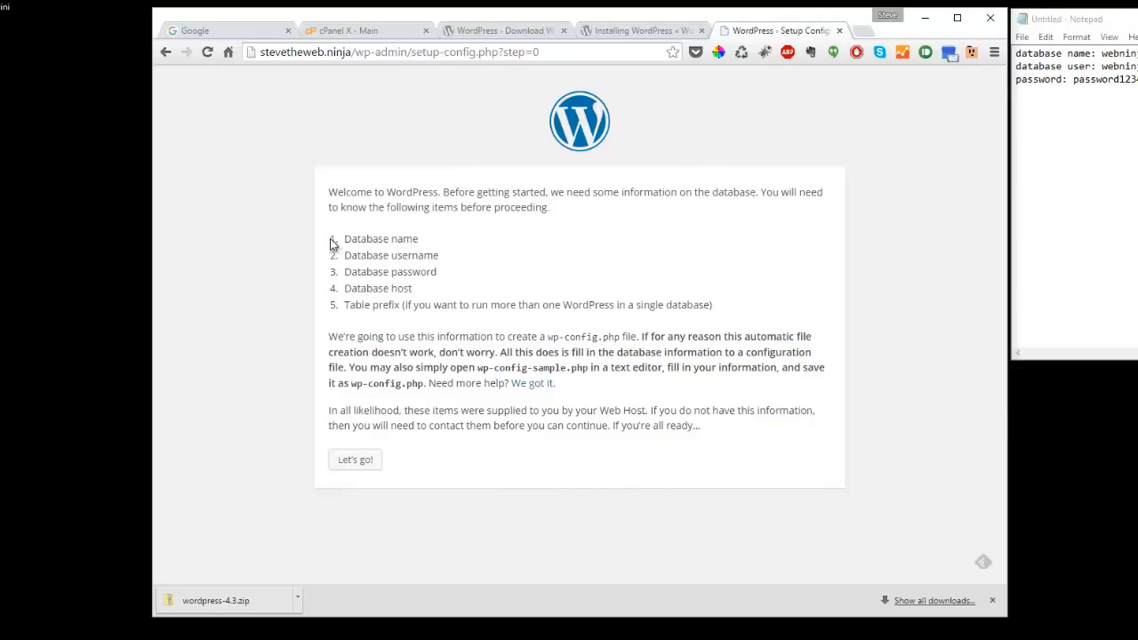
# - Review the required database details on the welcome page and proceed with Let's go!
pyautogui.moveTo(329, 239); pyautogui.dragTo(742, 318)
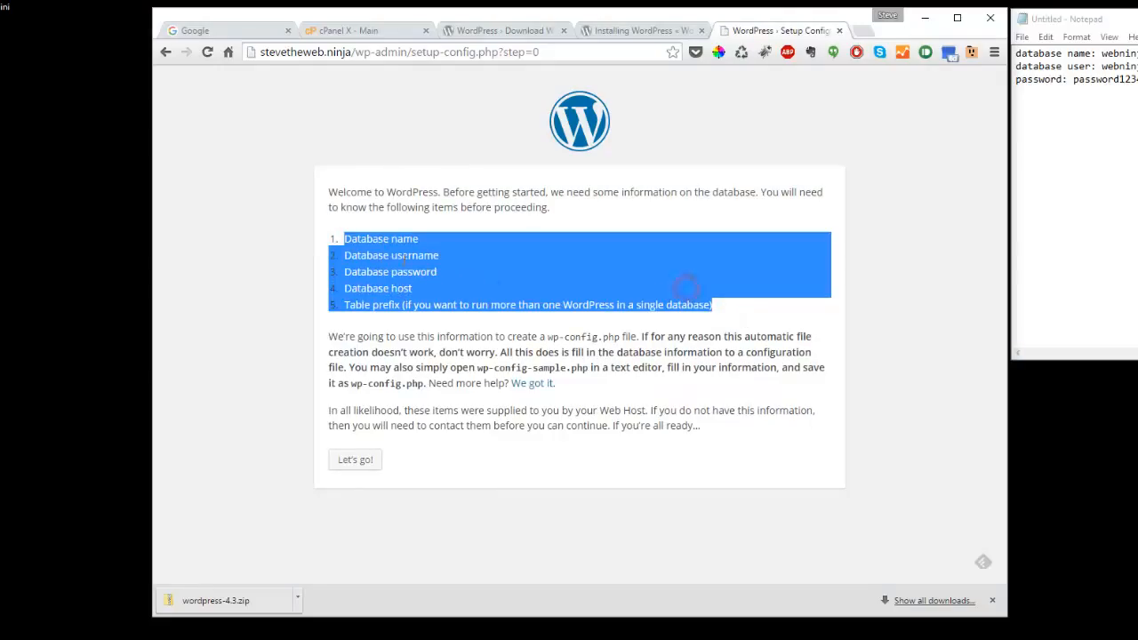
pyautogui.click(356, 461)
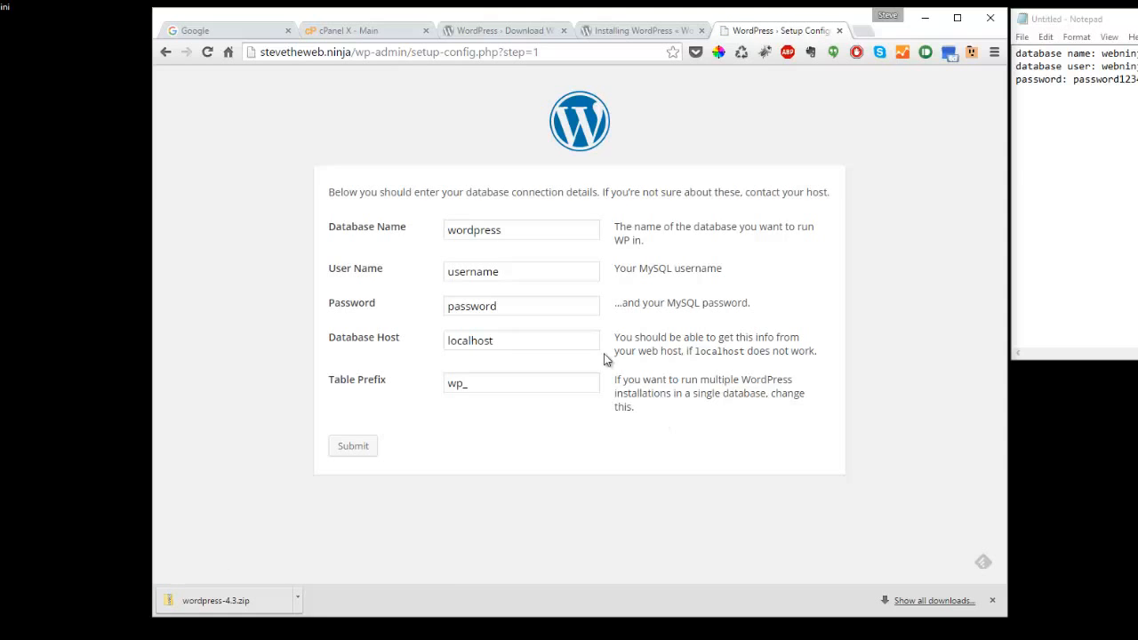
# - Copy the noted database name and database user from Notepad into the form and submit it
pyautogui.click(1063, 133)
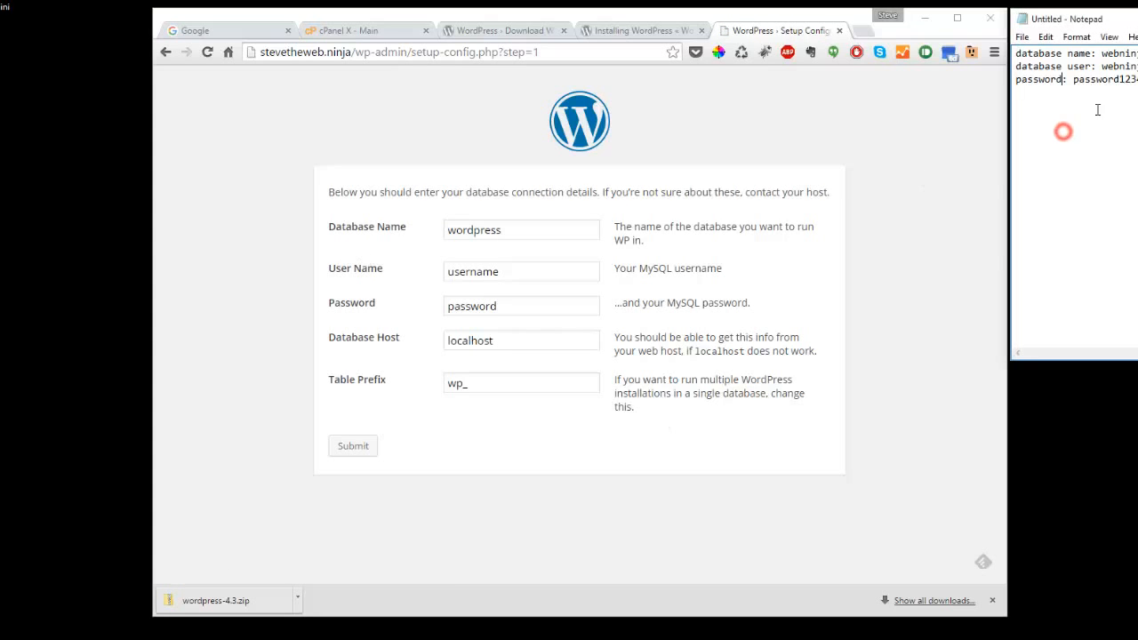
pyautogui.doubleClick(1103, 54)
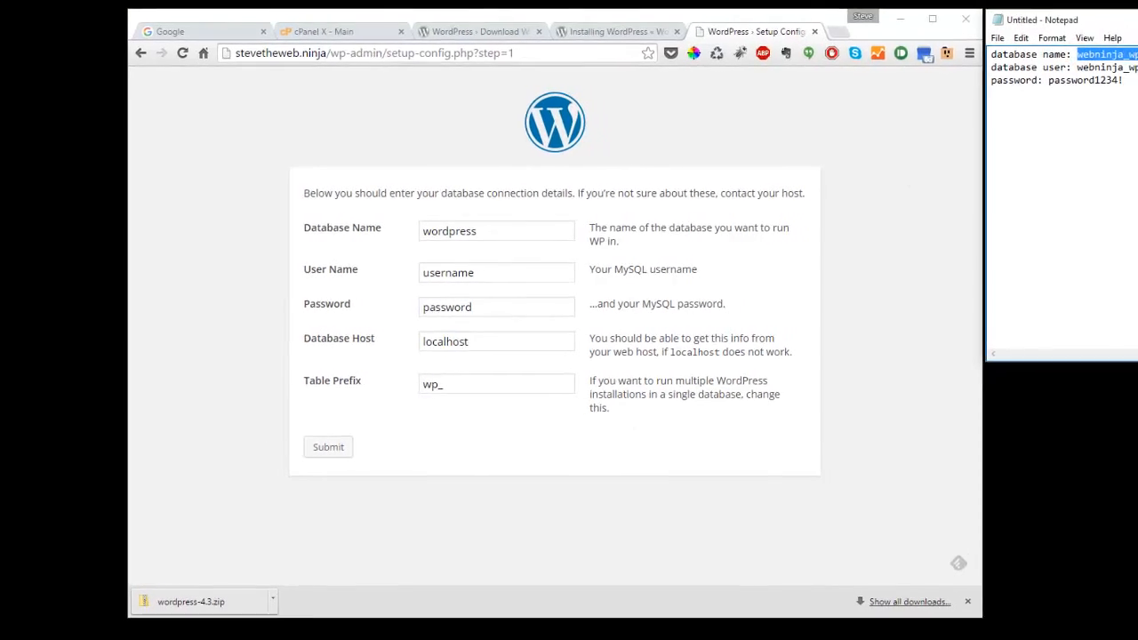
pyautogui.rightClick(1013, 61)
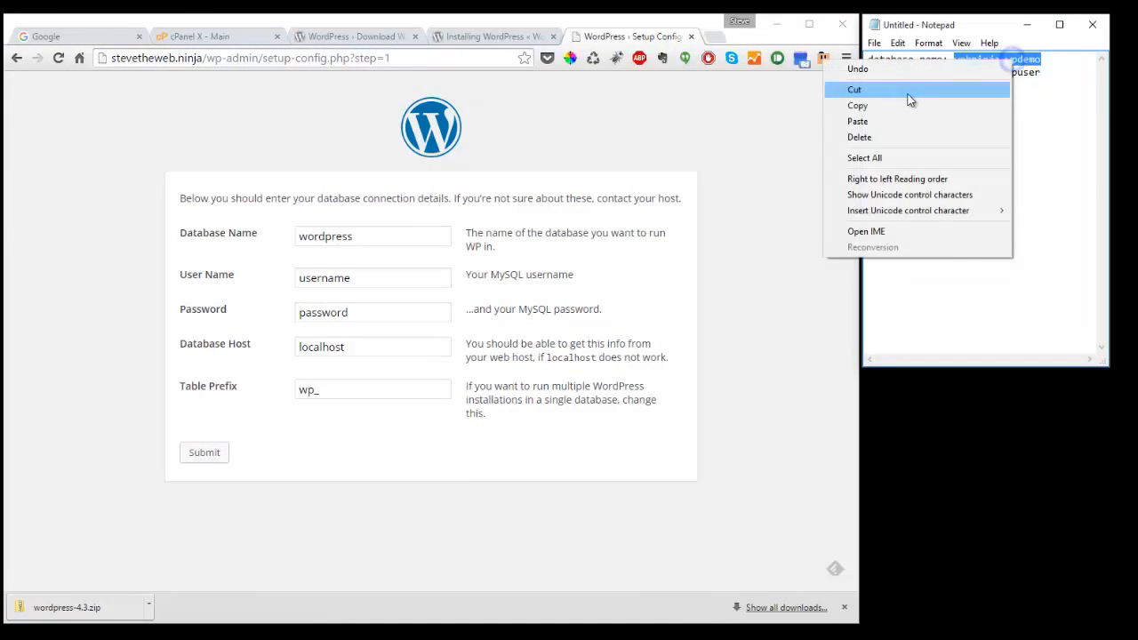
pyautogui.click(894, 104)
pyautogui.click(389, 236)
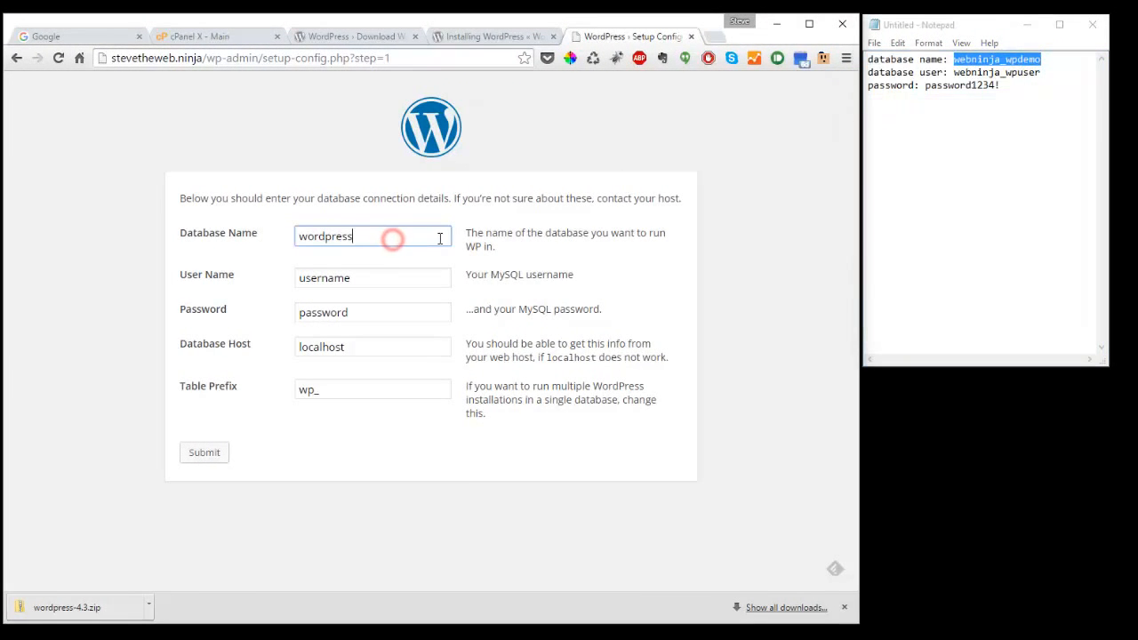
pyautogui.moveTo(436, 237); pyautogui.dragTo(206, 243)
pyautogui.hotkey('ctrl', 'v')
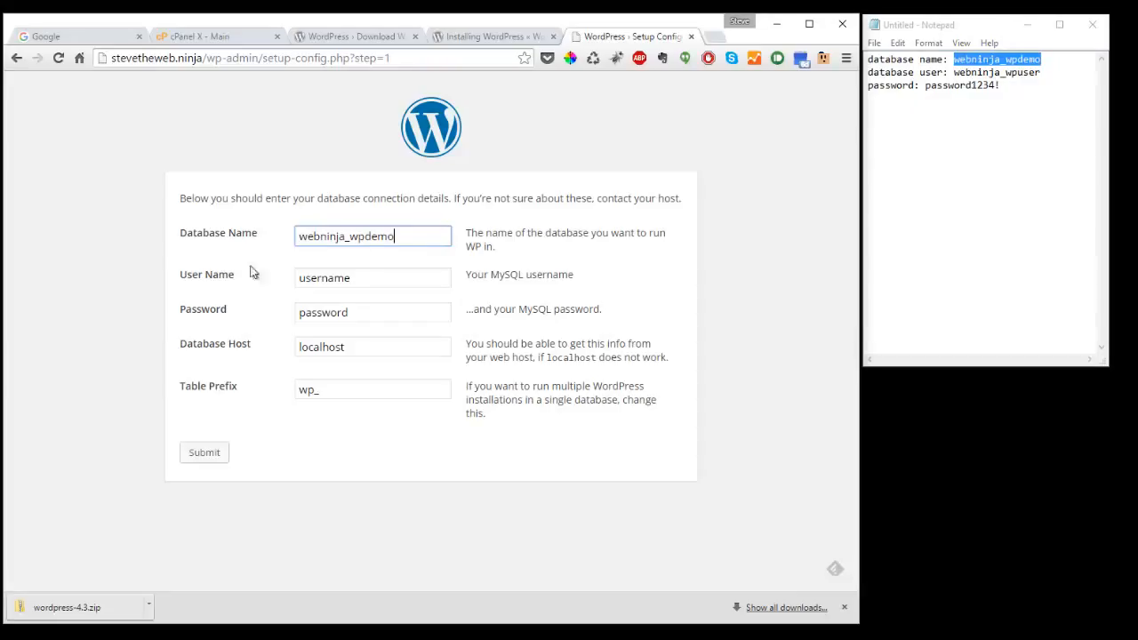
pyautogui.moveTo(954, 72); pyautogui.dragTo(1041, 73)
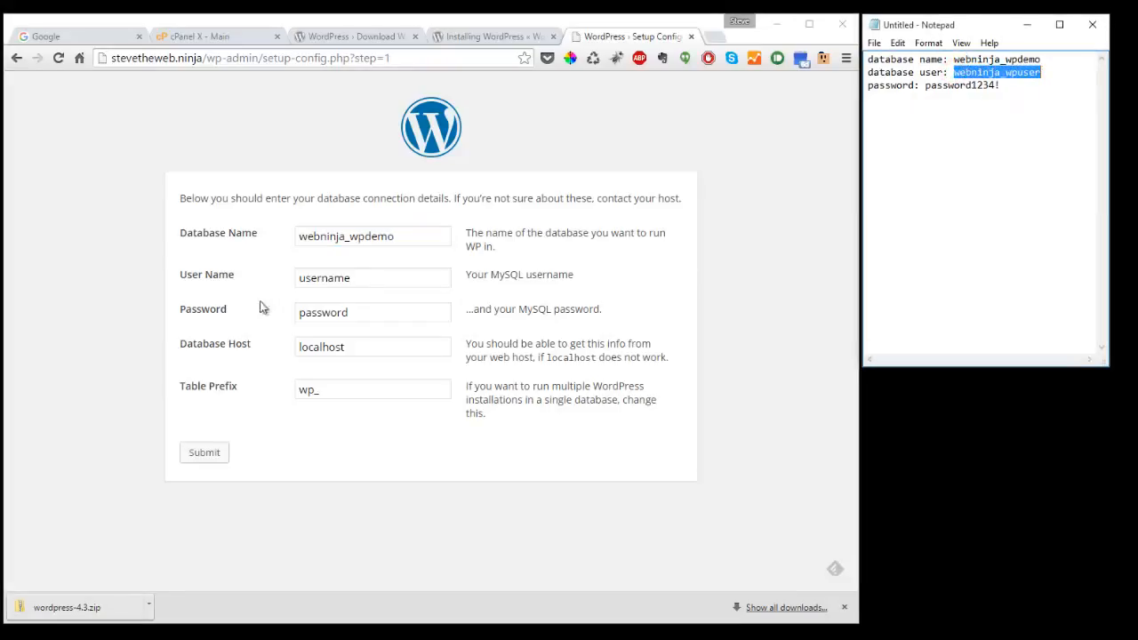
pyautogui.moveTo(375, 283); pyautogui.dragTo(241, 278)
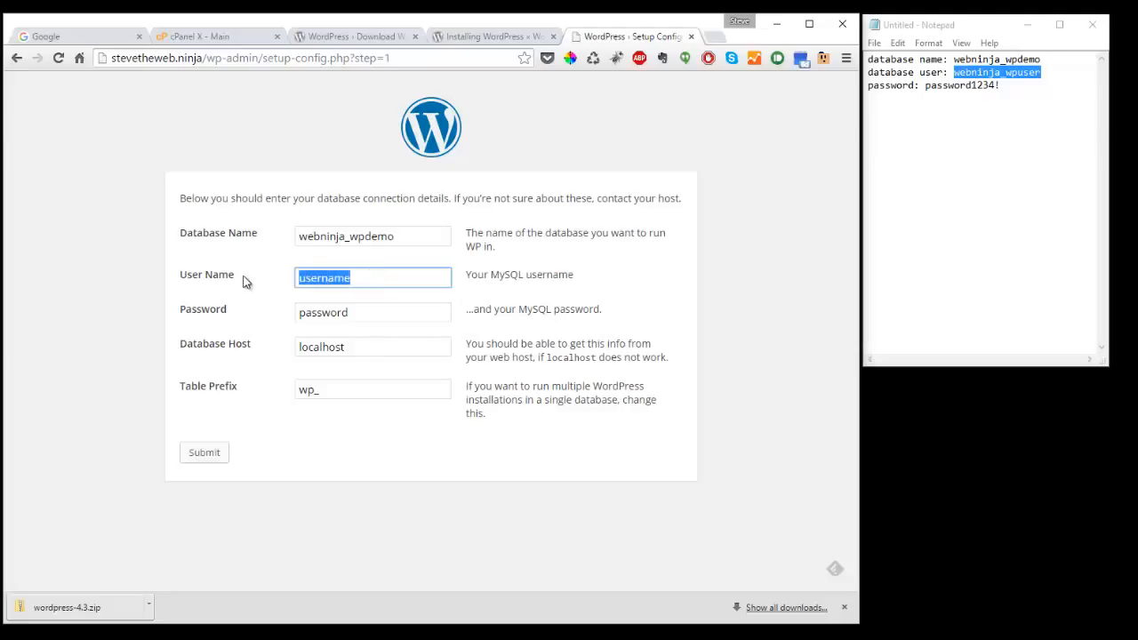
pyautogui.hotkey('ctrl', 'v')
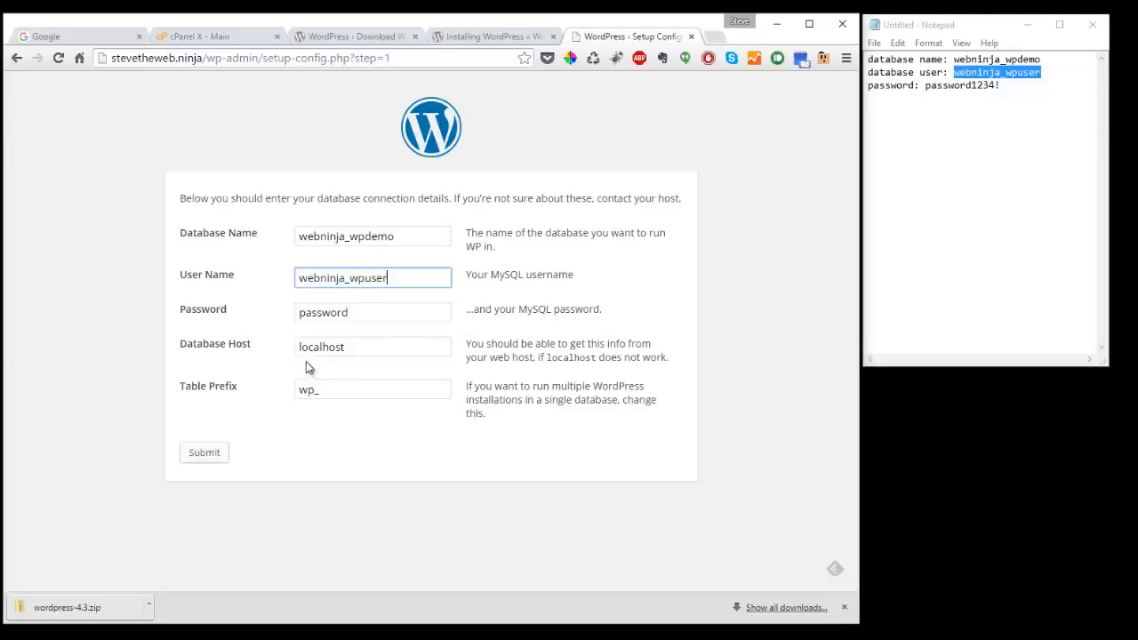
pyautogui.click(204, 453)
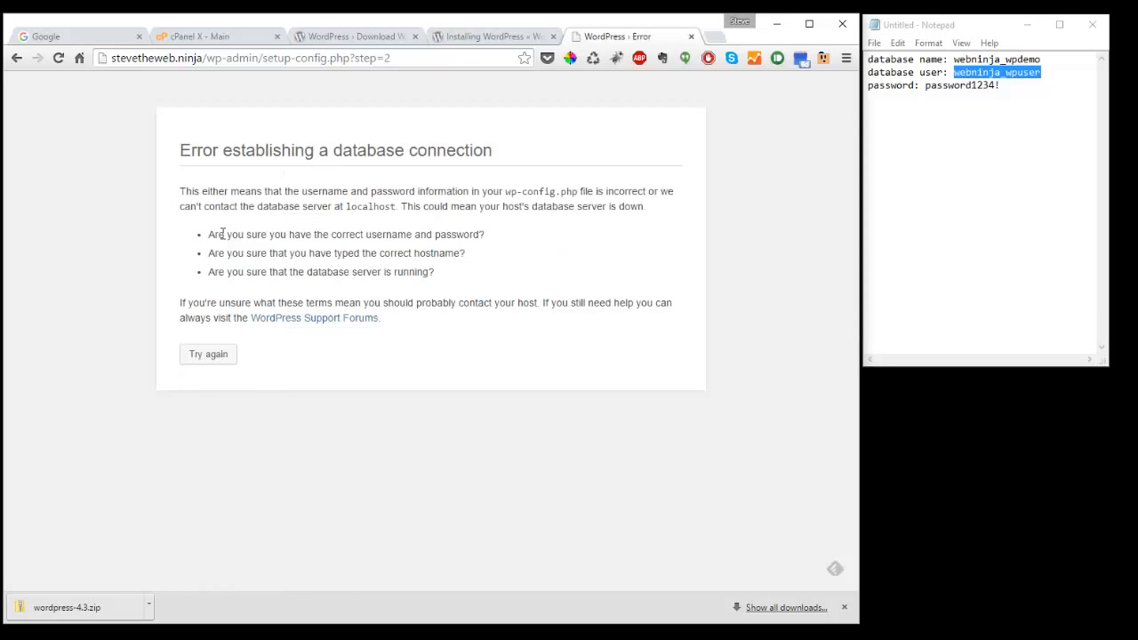
# - Review the database connection error and troubleshooting questions, then retry to get back to the database form
pyautogui.moveTo(182, 145); pyautogui.dragTo(504, 160)
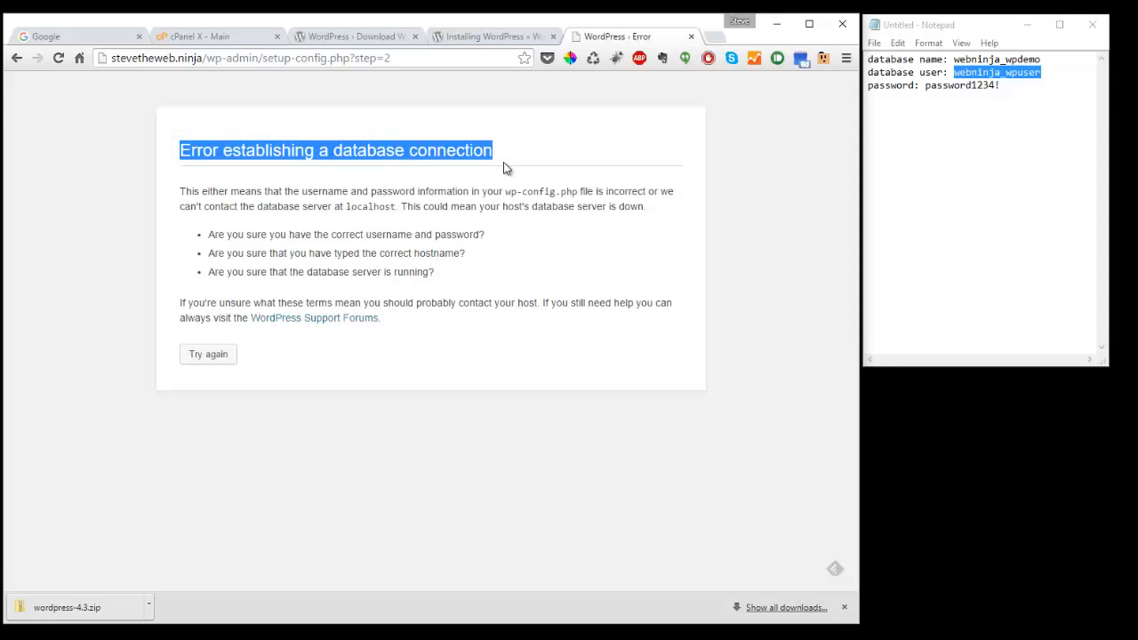
pyautogui.click(212, 234)
pyautogui.moveTo(212, 234); pyautogui.dragTo(469, 275)
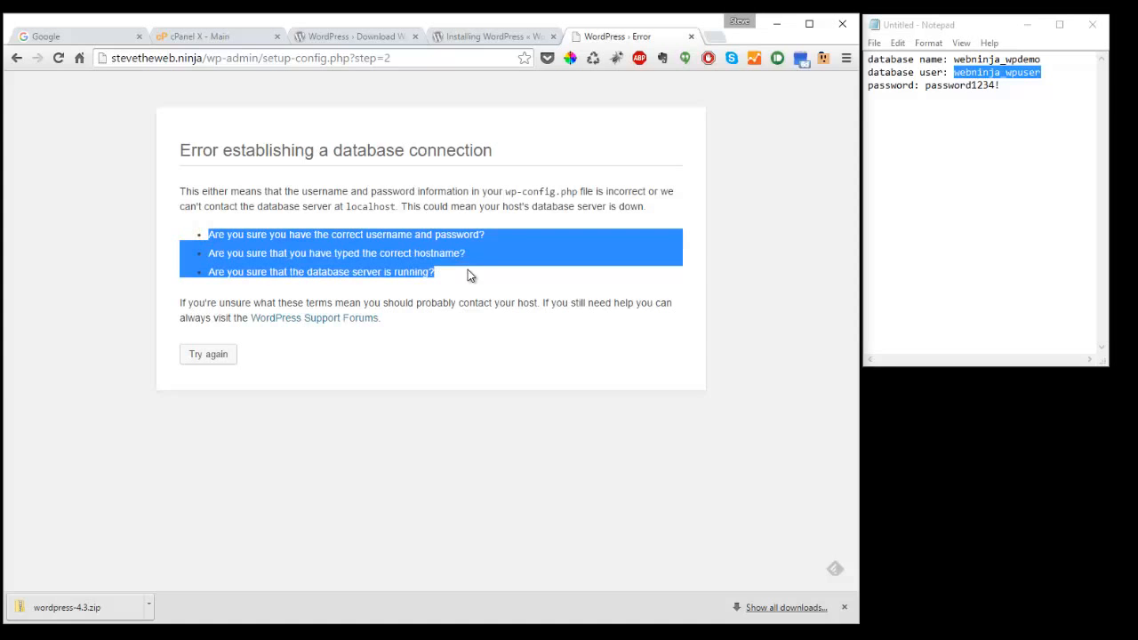
pyautogui.click(215, 359)
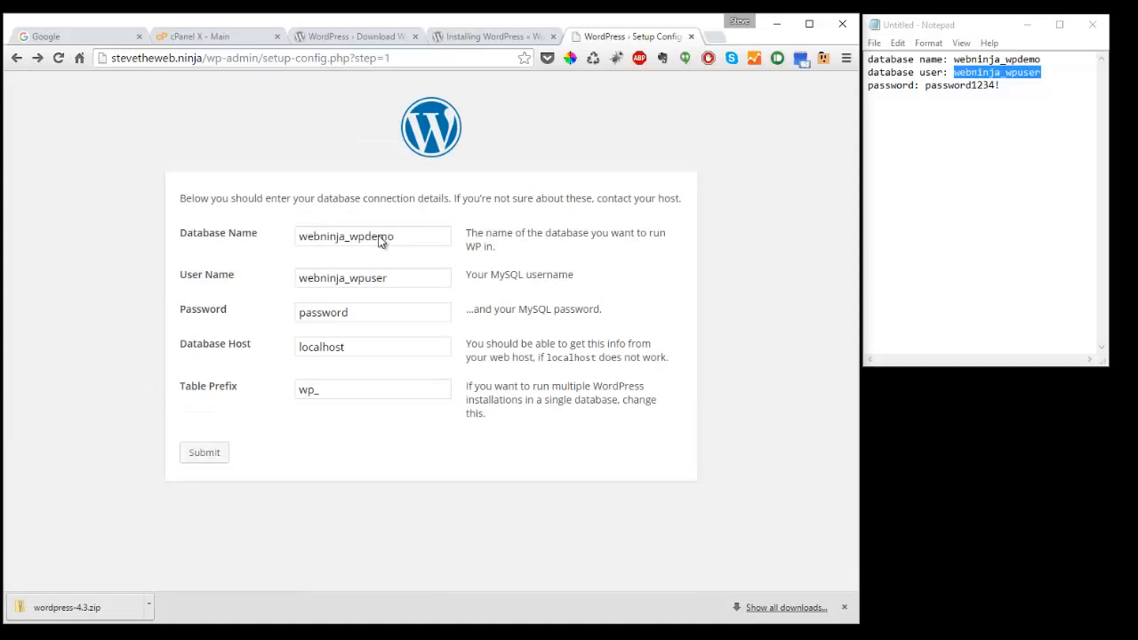
# - Replace the placeholder password with the database password noted in Notepad
pyautogui.click(960, 102)
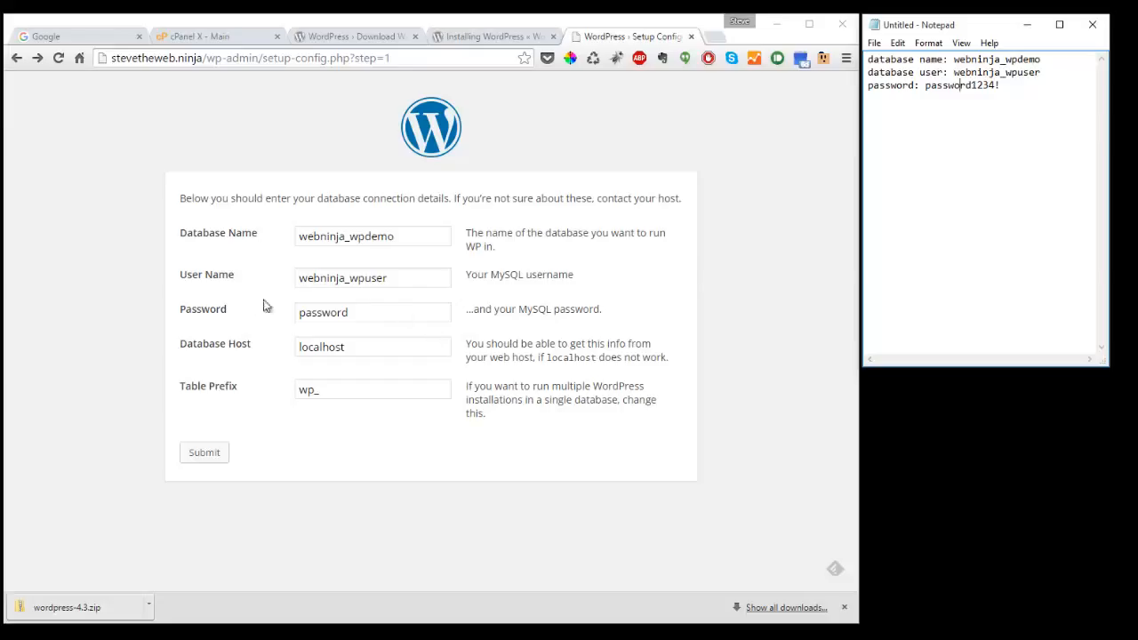
pyautogui.moveTo(380, 312); pyautogui.dragTo(254, 314)
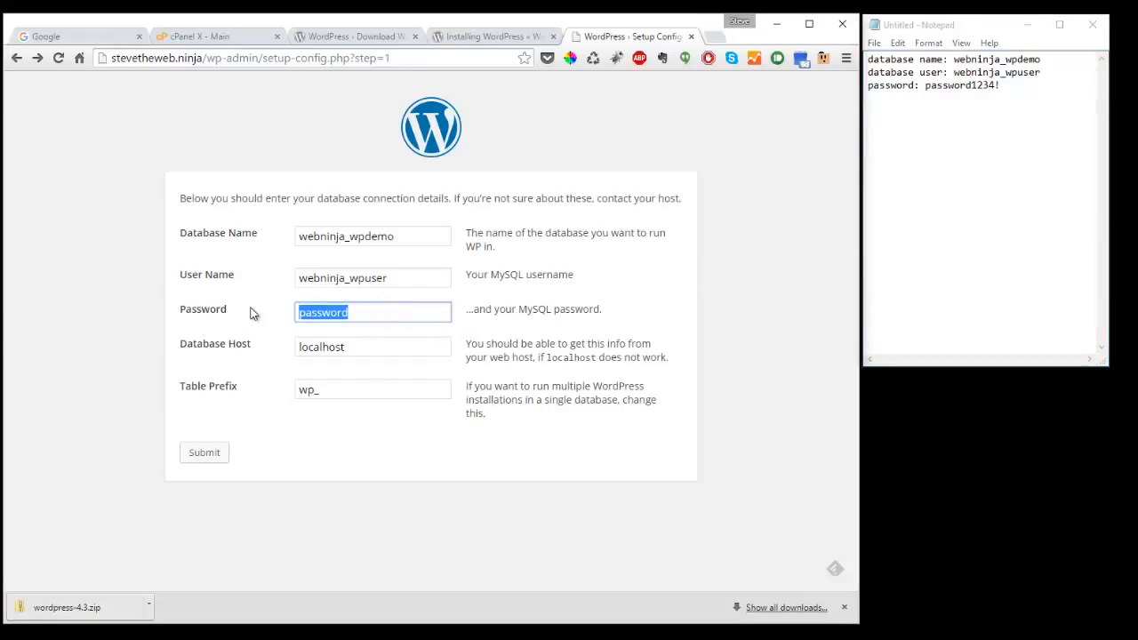
pyautogui.moveTo(924, 85); pyautogui.dragTo(1000, 86)
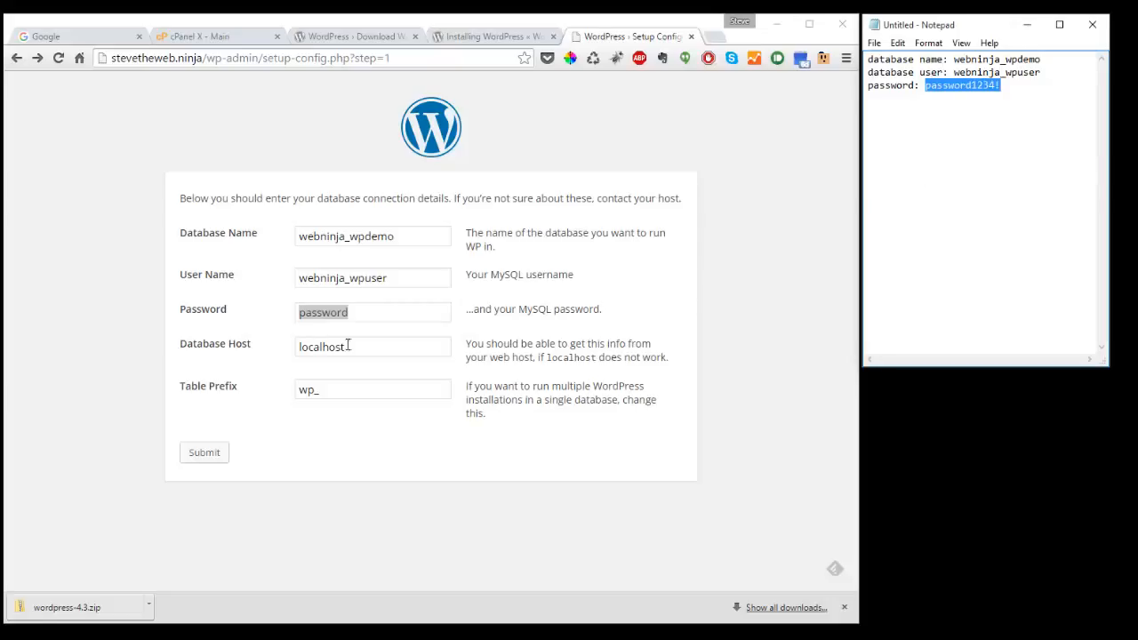
pyautogui.moveTo(374, 312); pyautogui.dragTo(247, 320)
pyautogui.hotkey('ctrl', 'v')
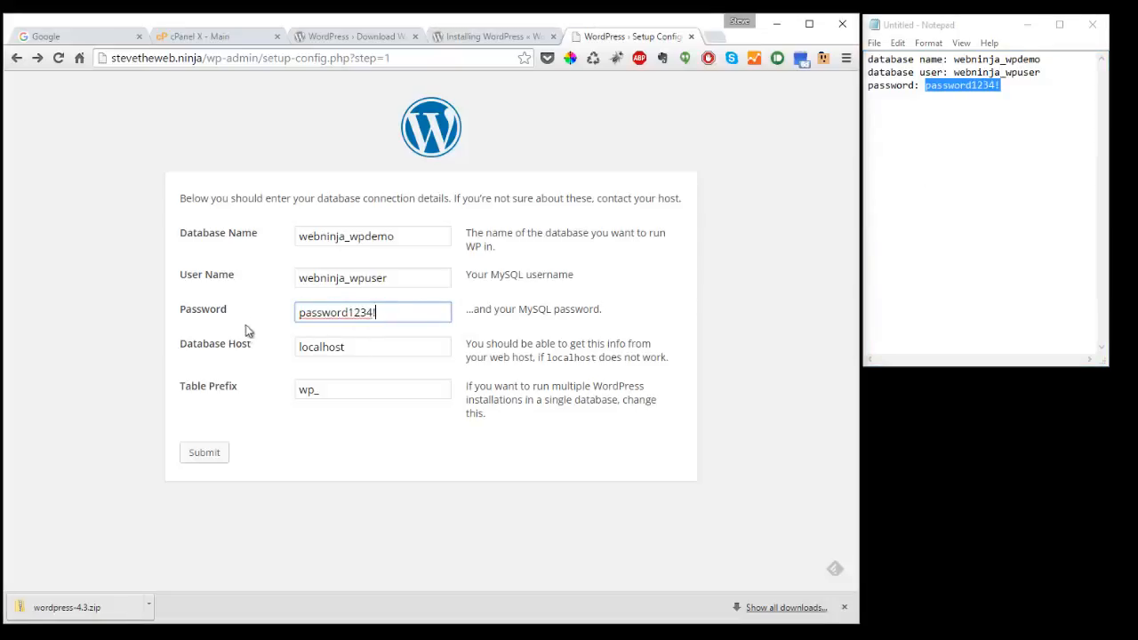
# - Keep localhost as Database Host and wp_ as Table Prefix, and submit the database details
pyautogui.doubleClick(361, 348)
pyautogui.click(386, 346)
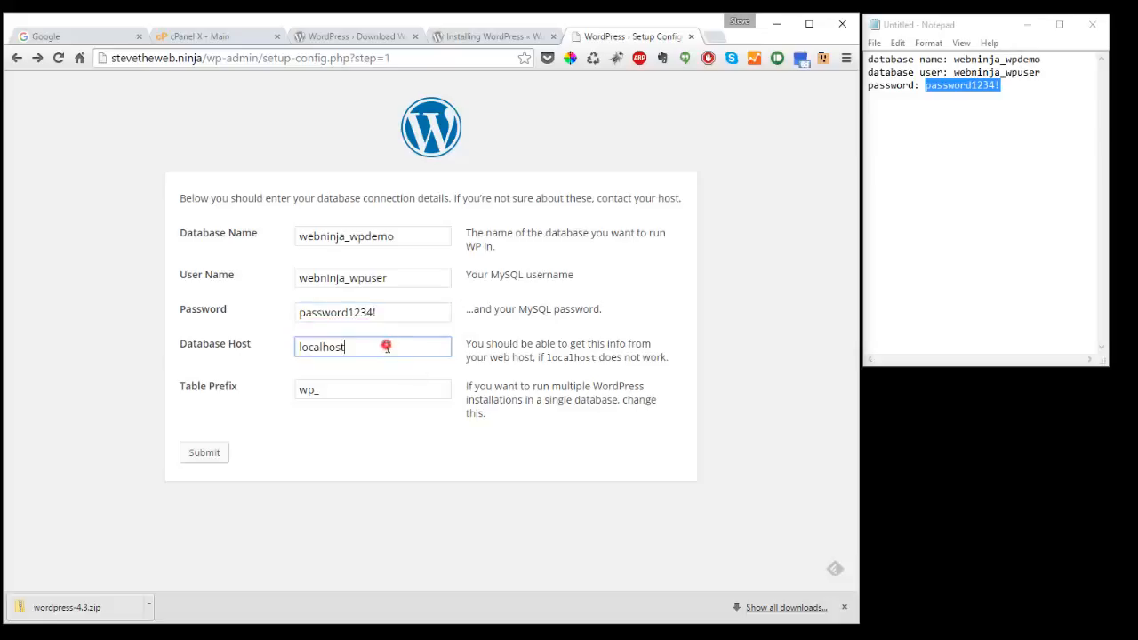
pyautogui.click(338, 388)
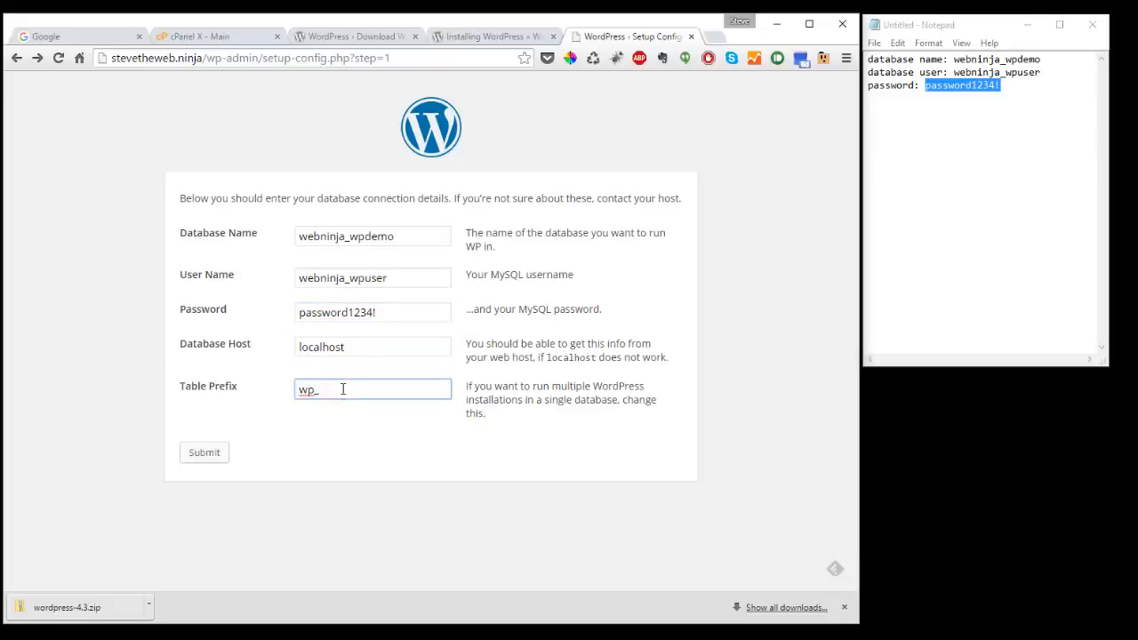
pyautogui.doubleClick(344, 388)
pyautogui.click(338, 389)
pyautogui.click(214, 455)
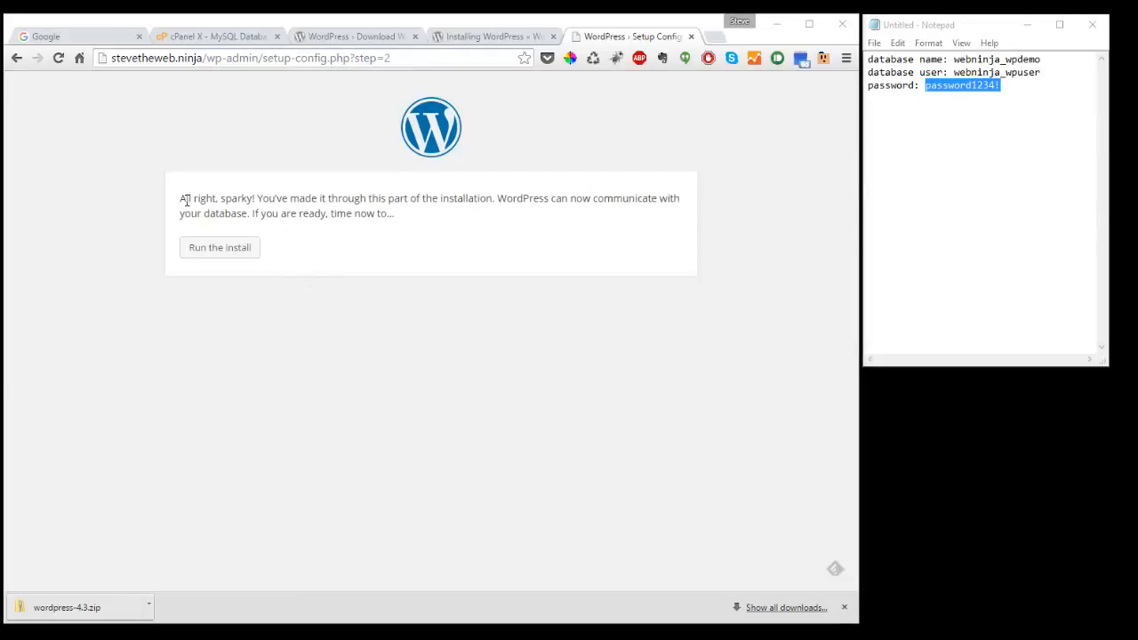
# - Confirm the successful database connection message and run the WordPress install
pyautogui.moveTo(181, 198); pyautogui.dragTo(620, 213)
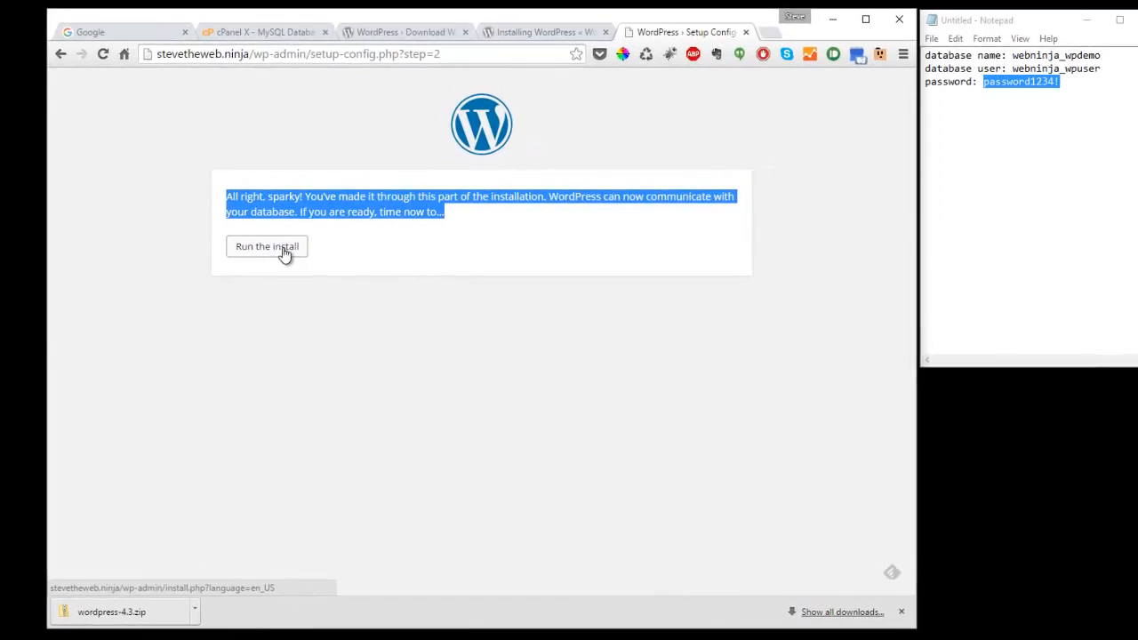
pyautogui.click(282, 251)
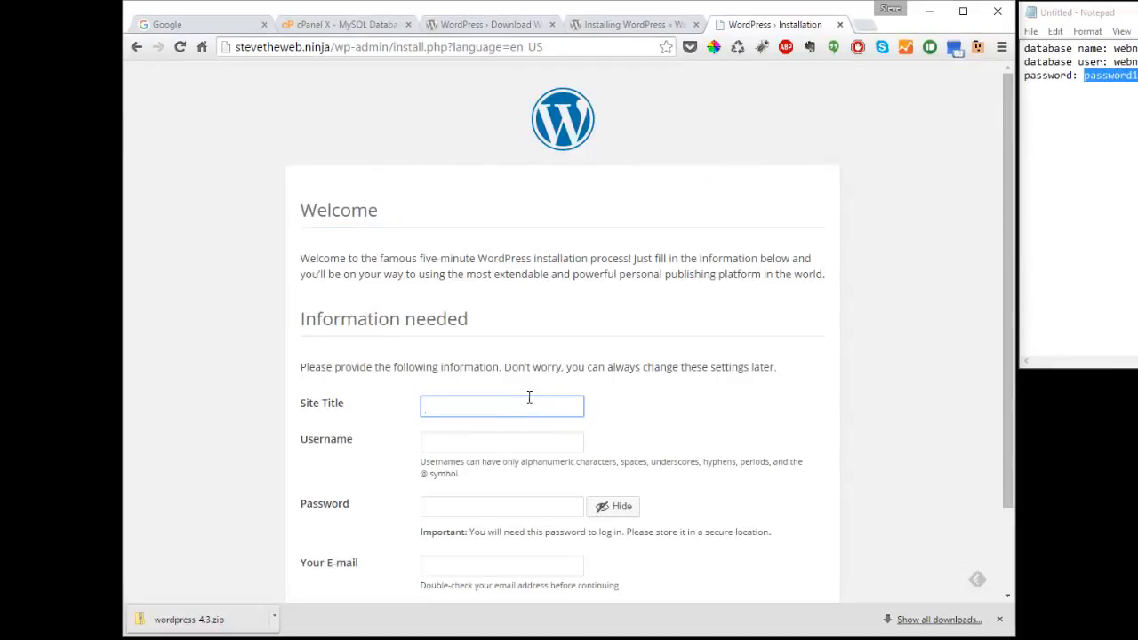
# - Enter 'Site Title goes here' as the title, keep the generated password, add the admin e-mail, and install
pyautogui.write('S')
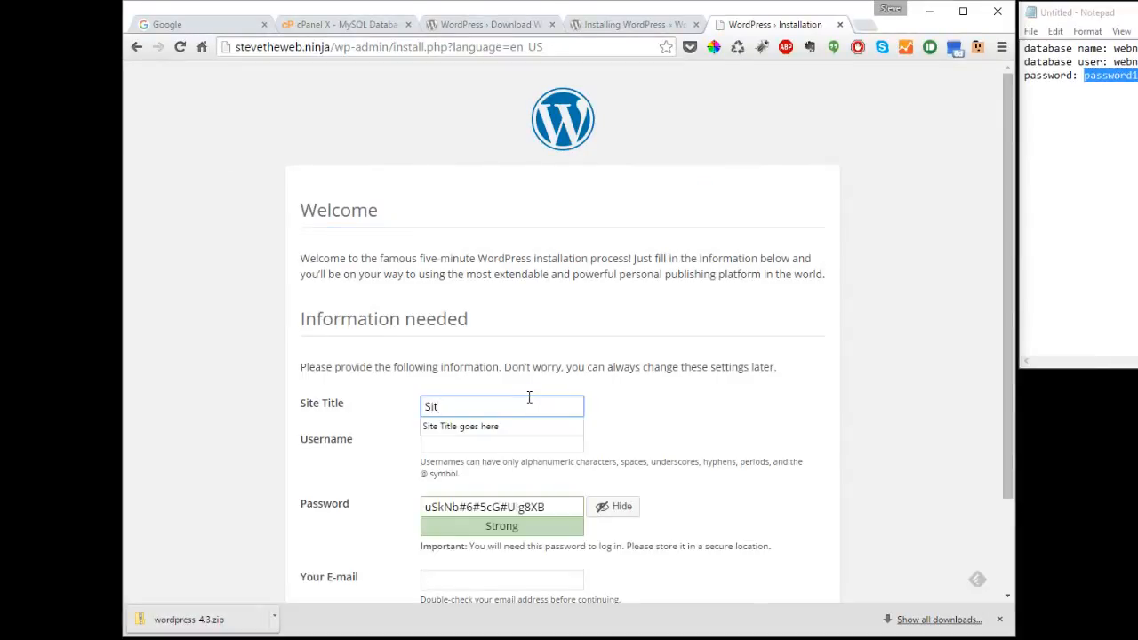
pyautogui.write('it')
pyautogui.press('Down')
pyautogui.press('Tab')
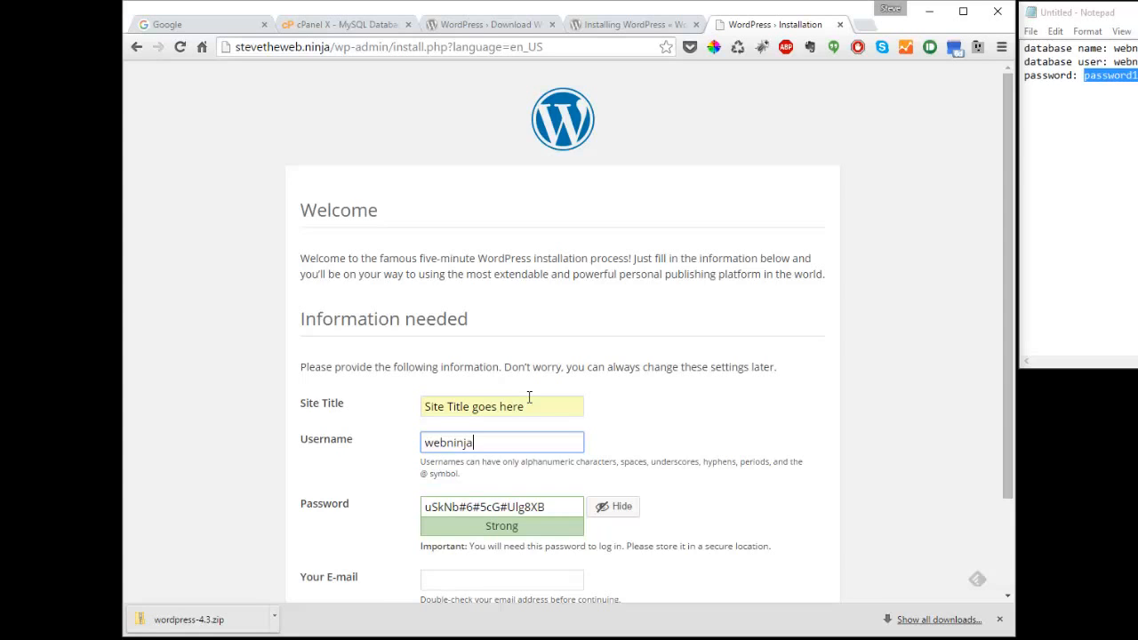
pyautogui.scroll(-3, 535, 407)
pyautogui.moveTo(560, 389); pyautogui.dragTo(351, 395)
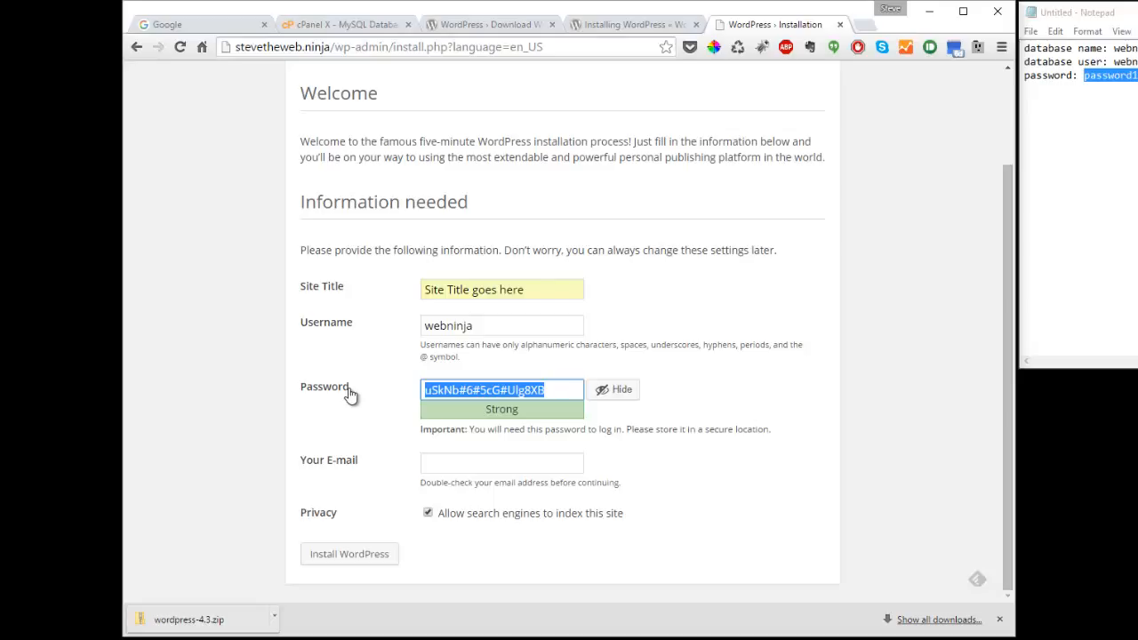
pyautogui.click(479, 461)
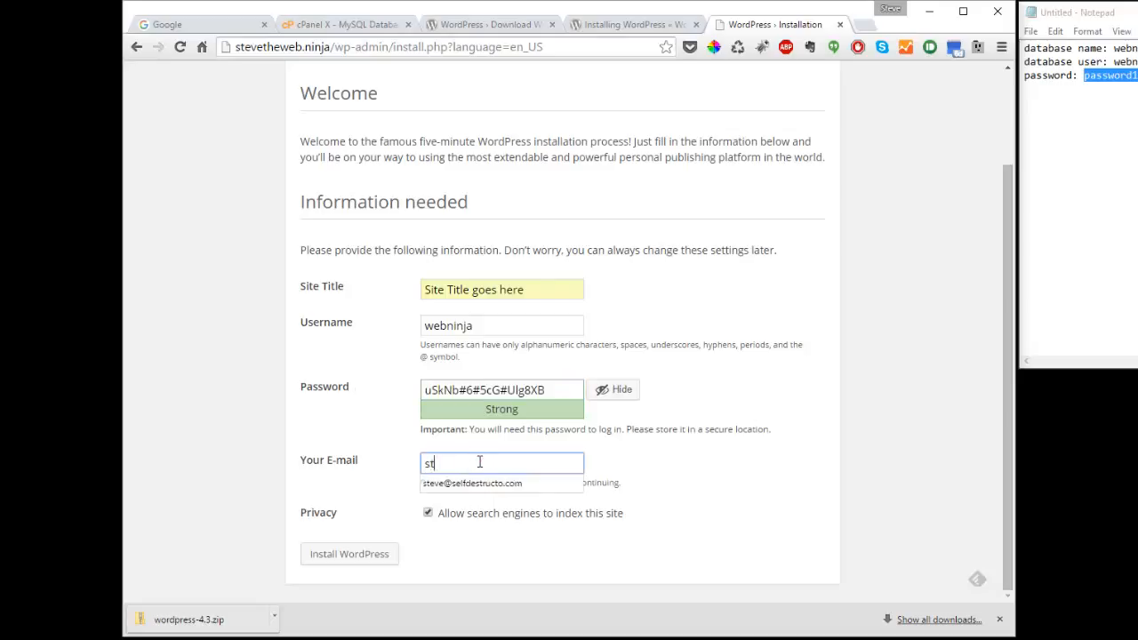
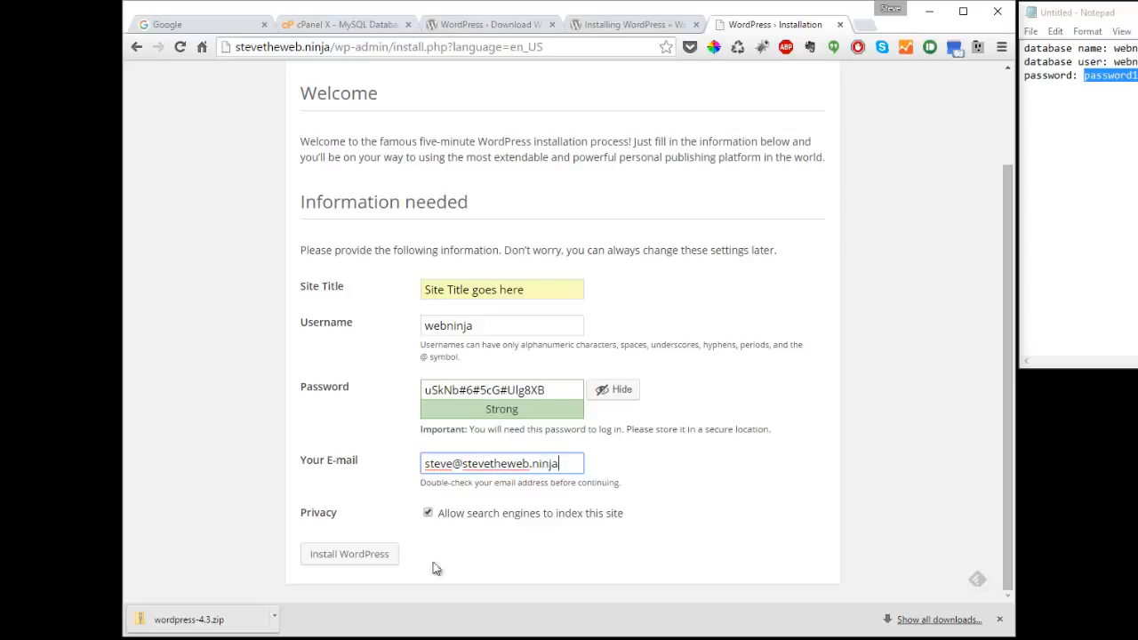
pyautogui.click(366, 556)
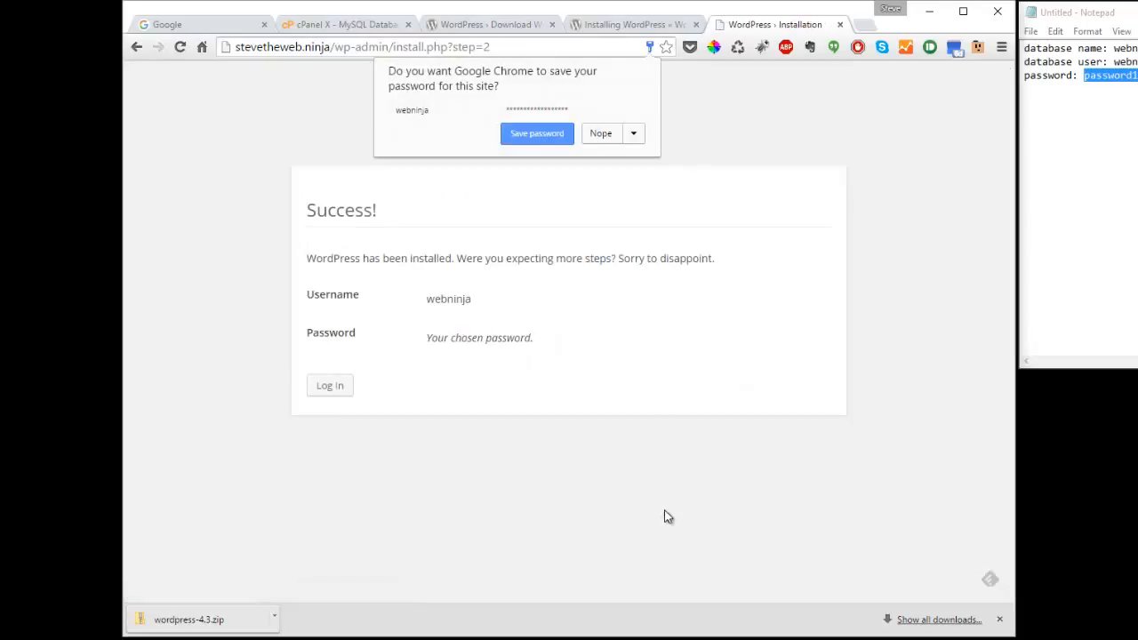
# - Save the admin login in Chrome and go to the WordPress login page to sign in
pyautogui.click(539, 136)
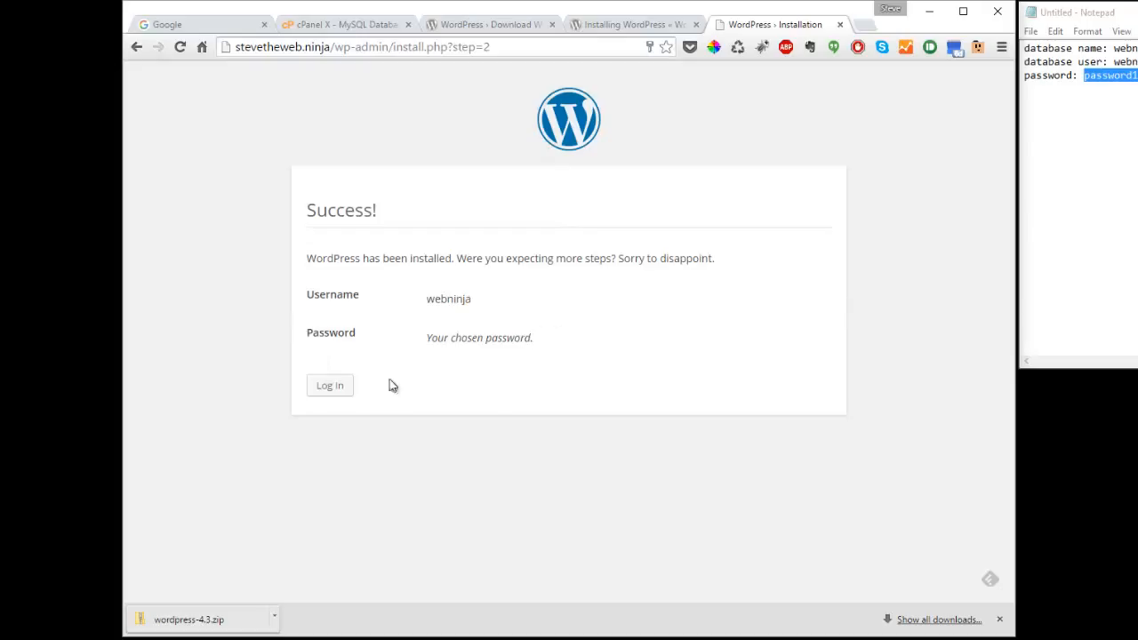
pyautogui.click(335, 385)
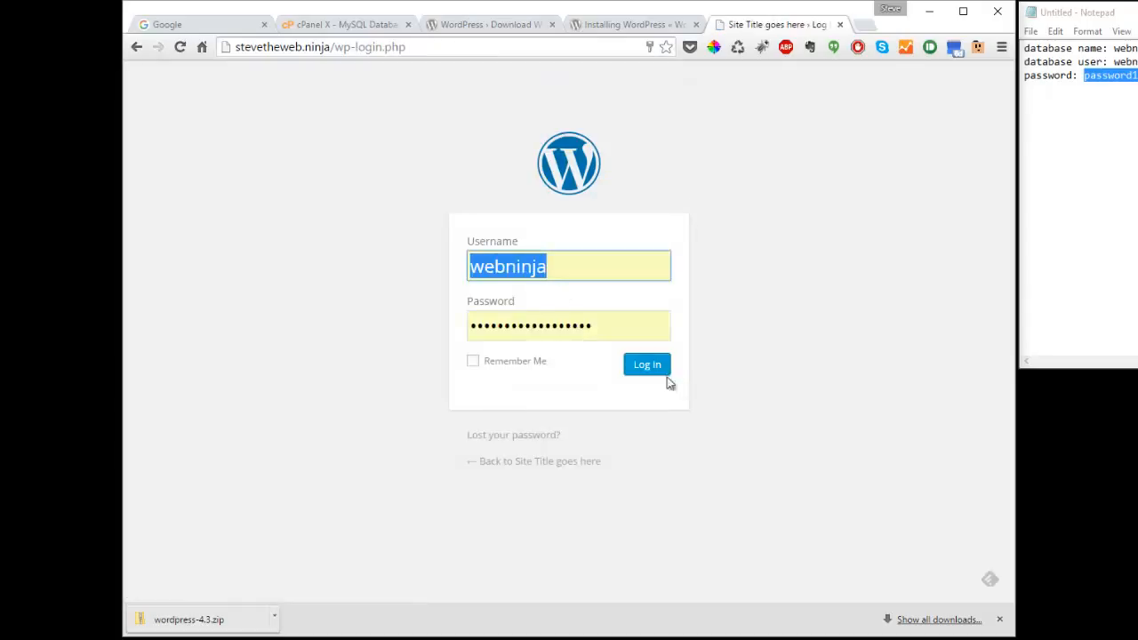
pyautogui.click(644, 363)
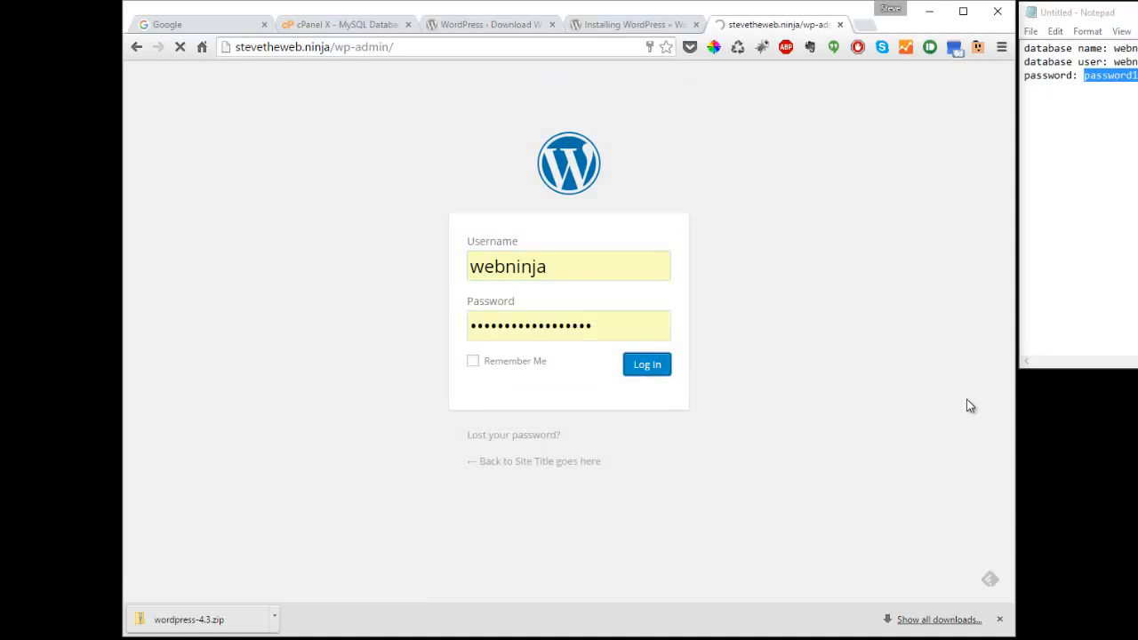